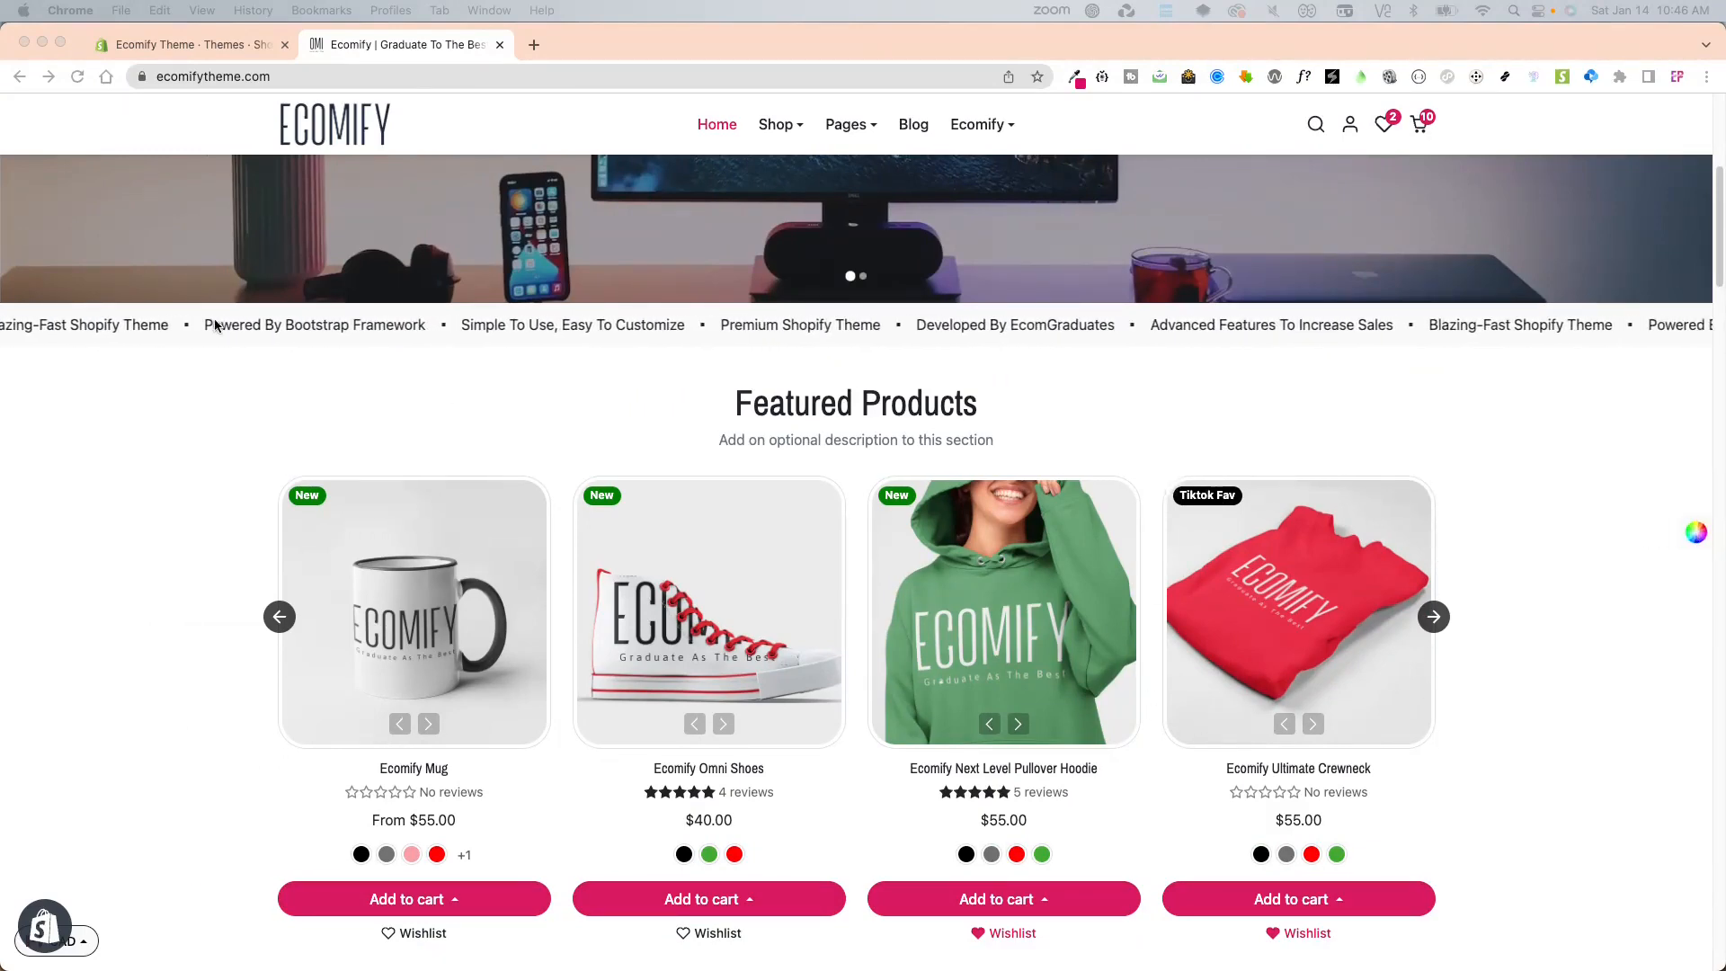
# Open the Styling section of the theme settings in the Shopify theme editor and go to the General options.
pyautogui.click(230, 45)
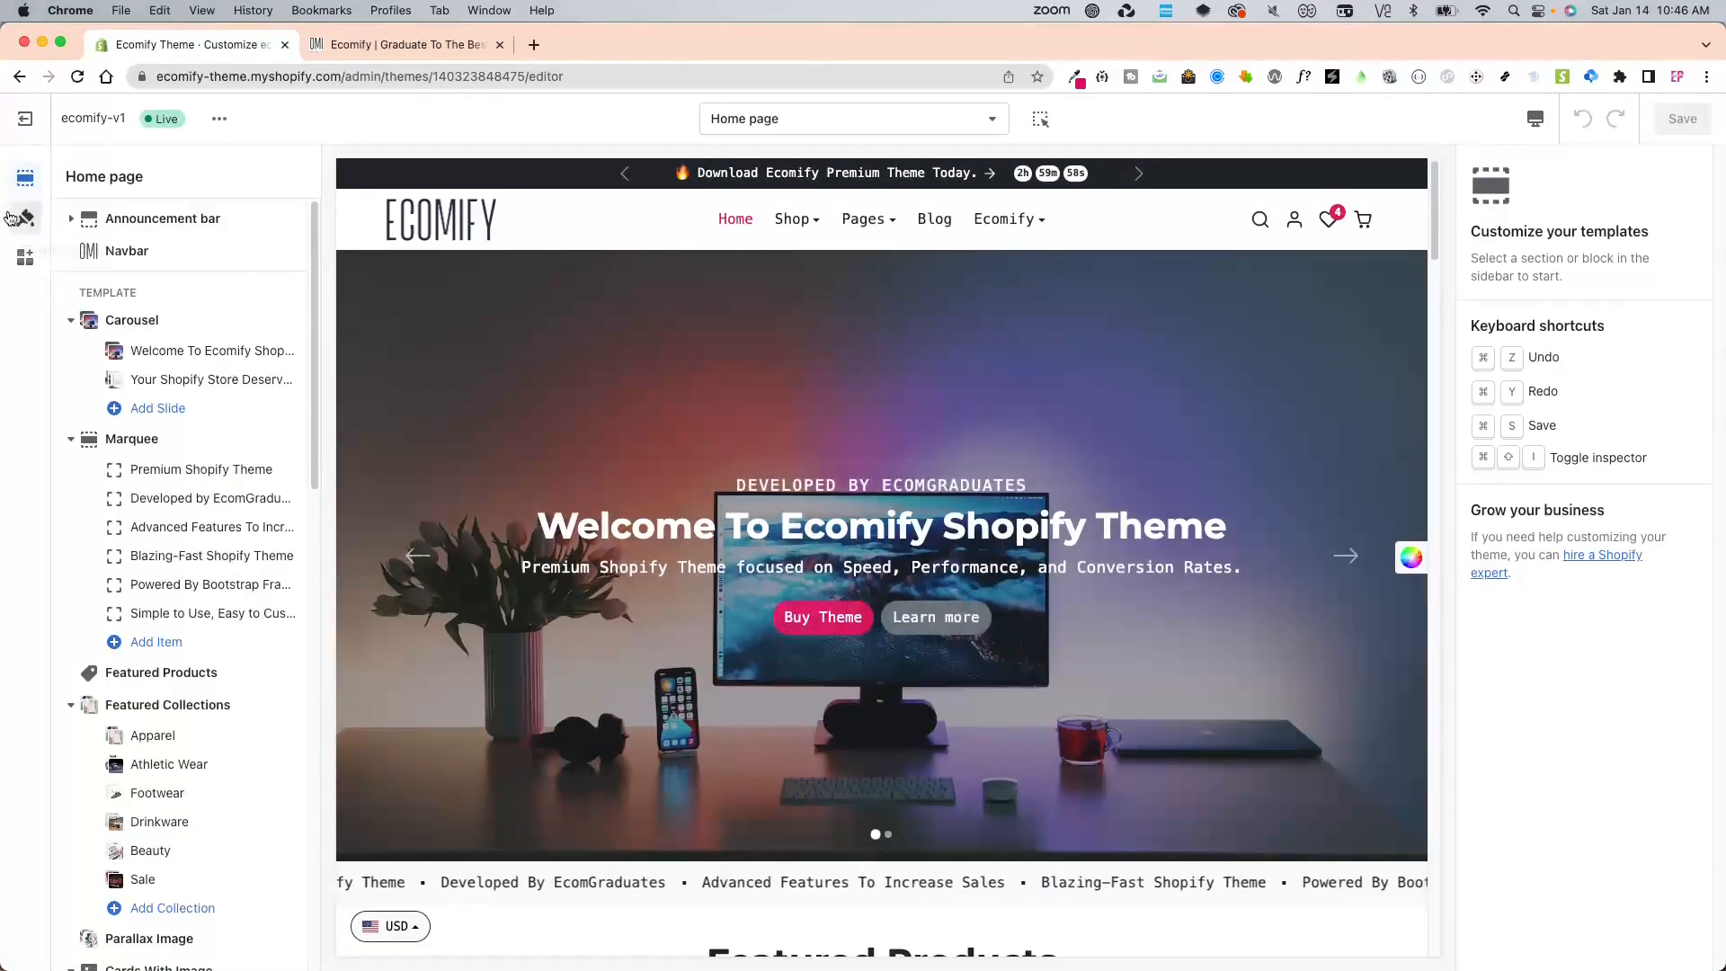
pyautogui.click(22, 222)
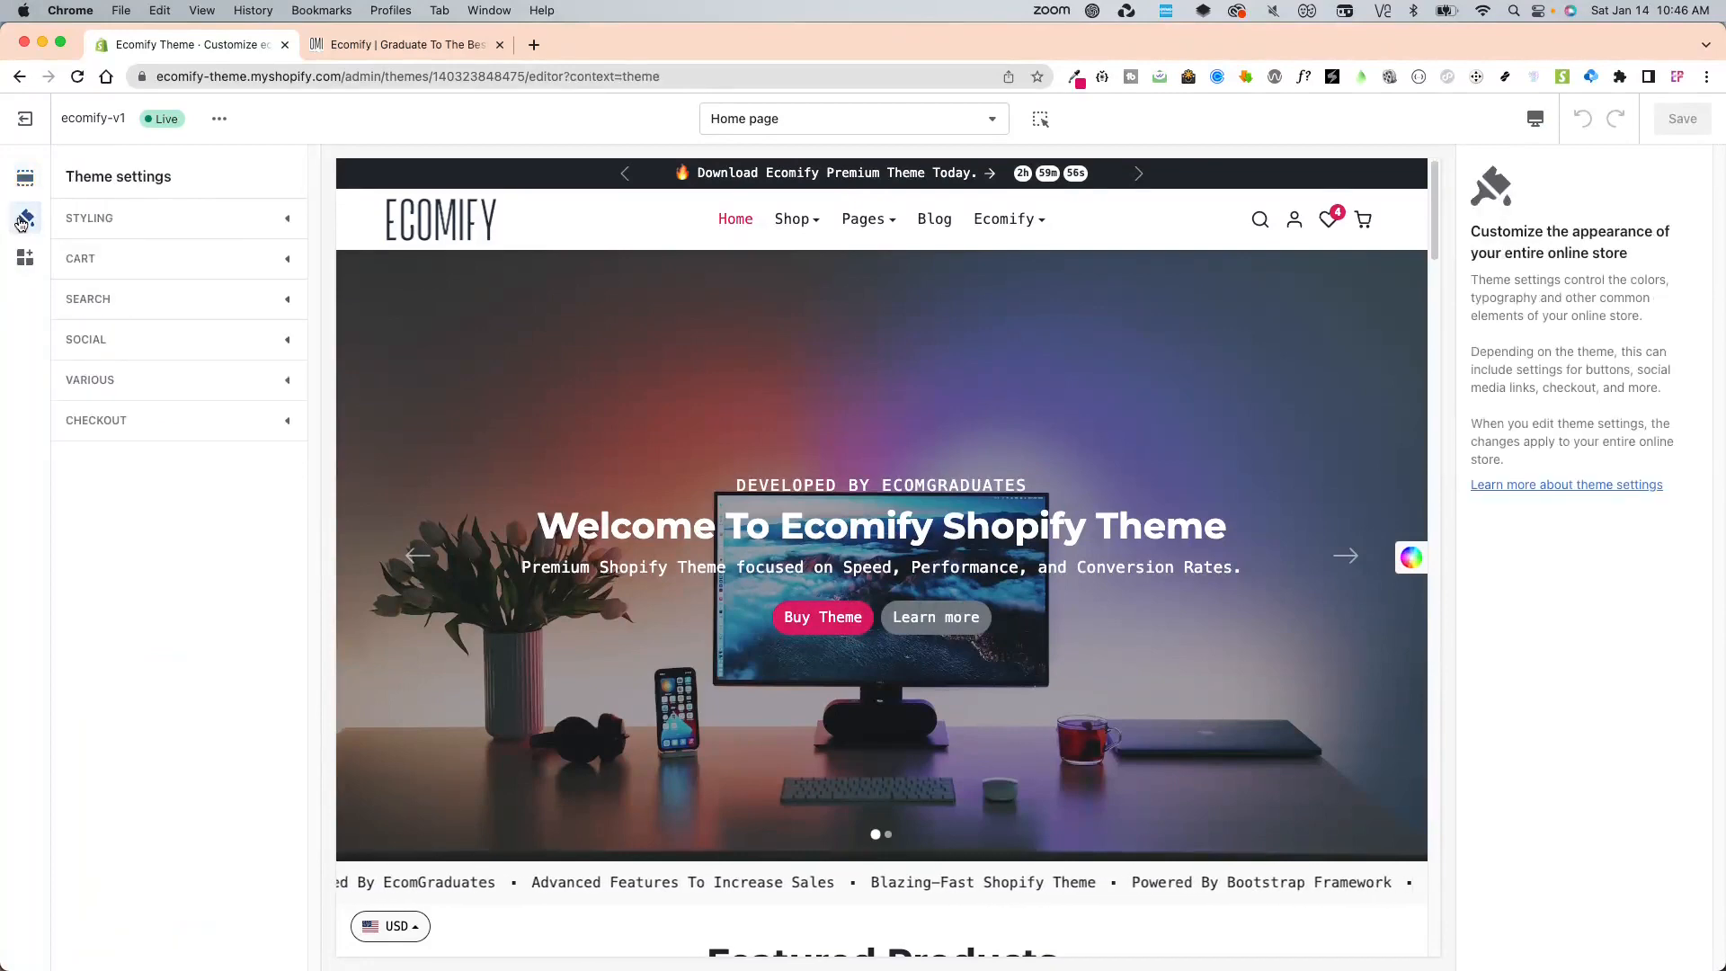
pyautogui.click(216, 230)
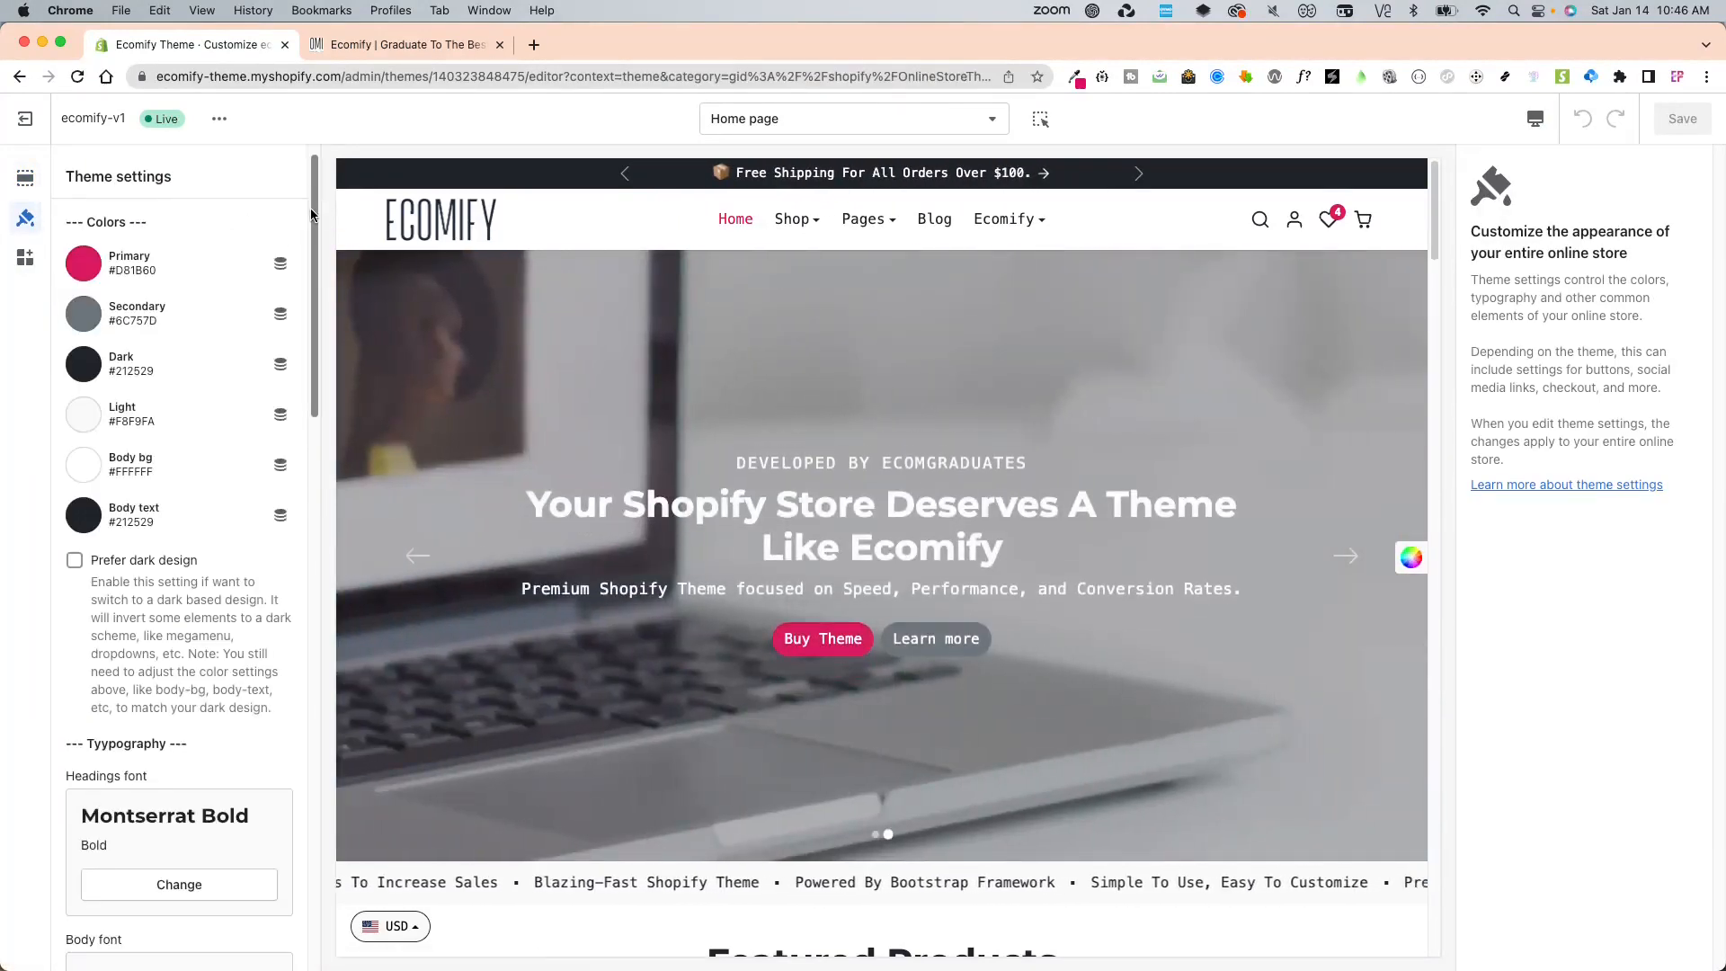
pyautogui.moveTo(311, 214); pyautogui.dragTo(277, 526)
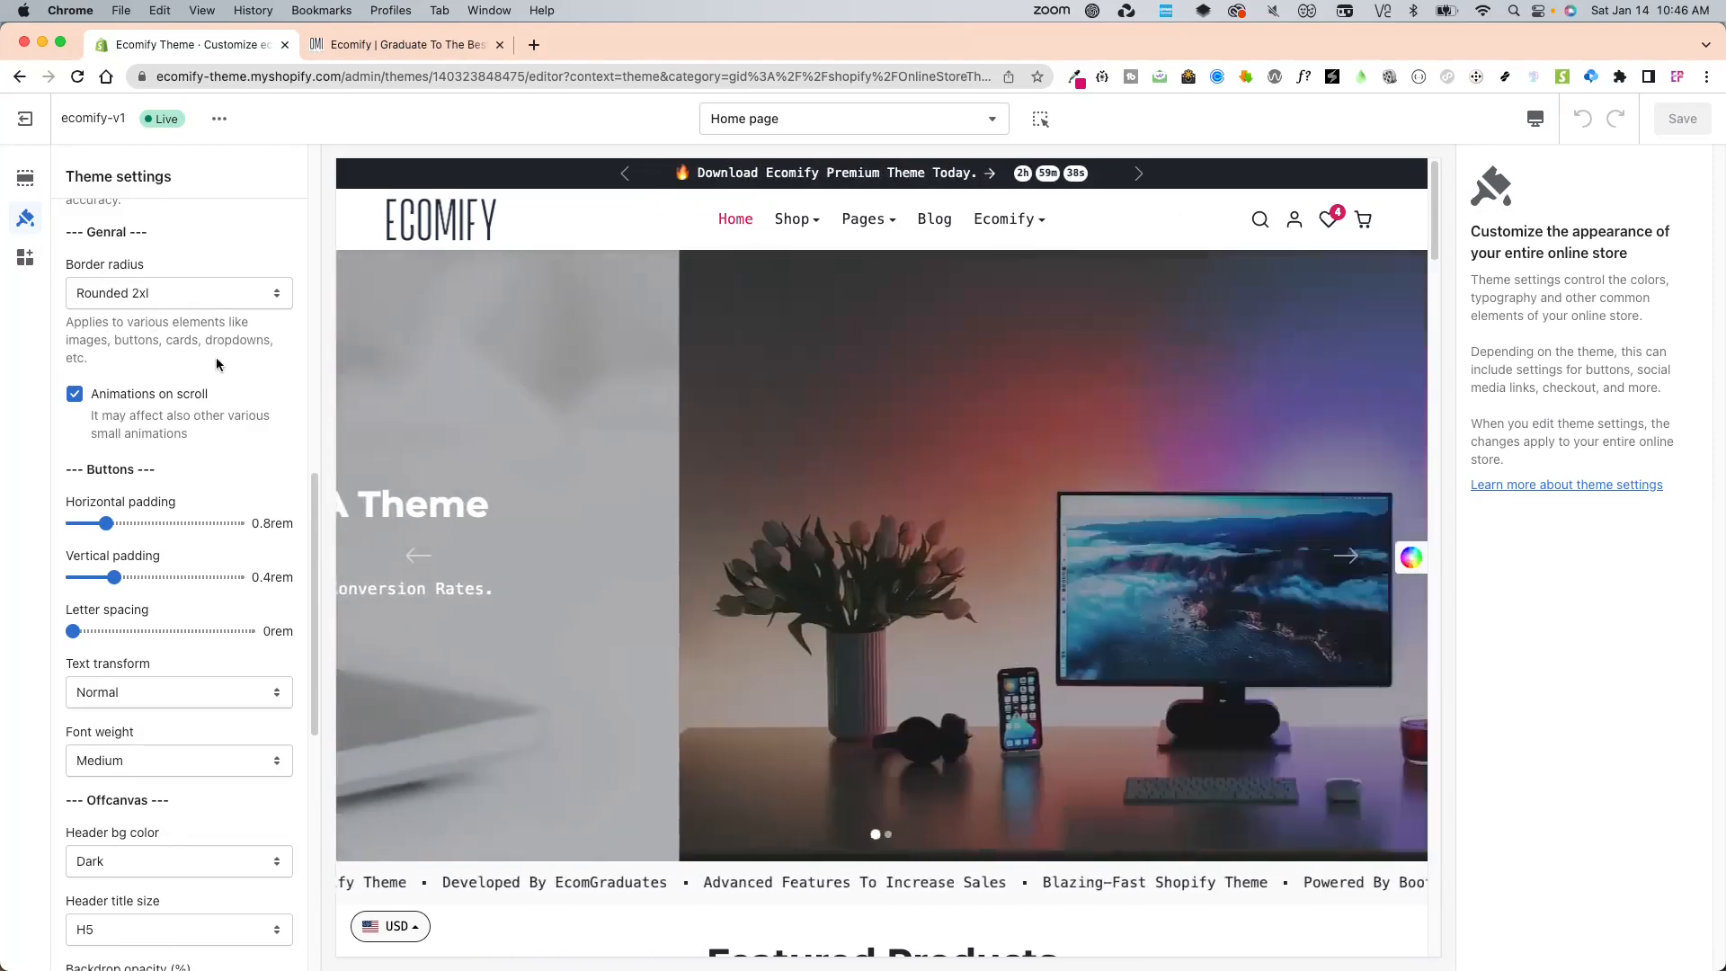
# Set the border radius to None and check the featured products in the home page preview.
pyautogui.scroll(-10, 690, 627)
pyautogui.scroll(3, 661, 611)
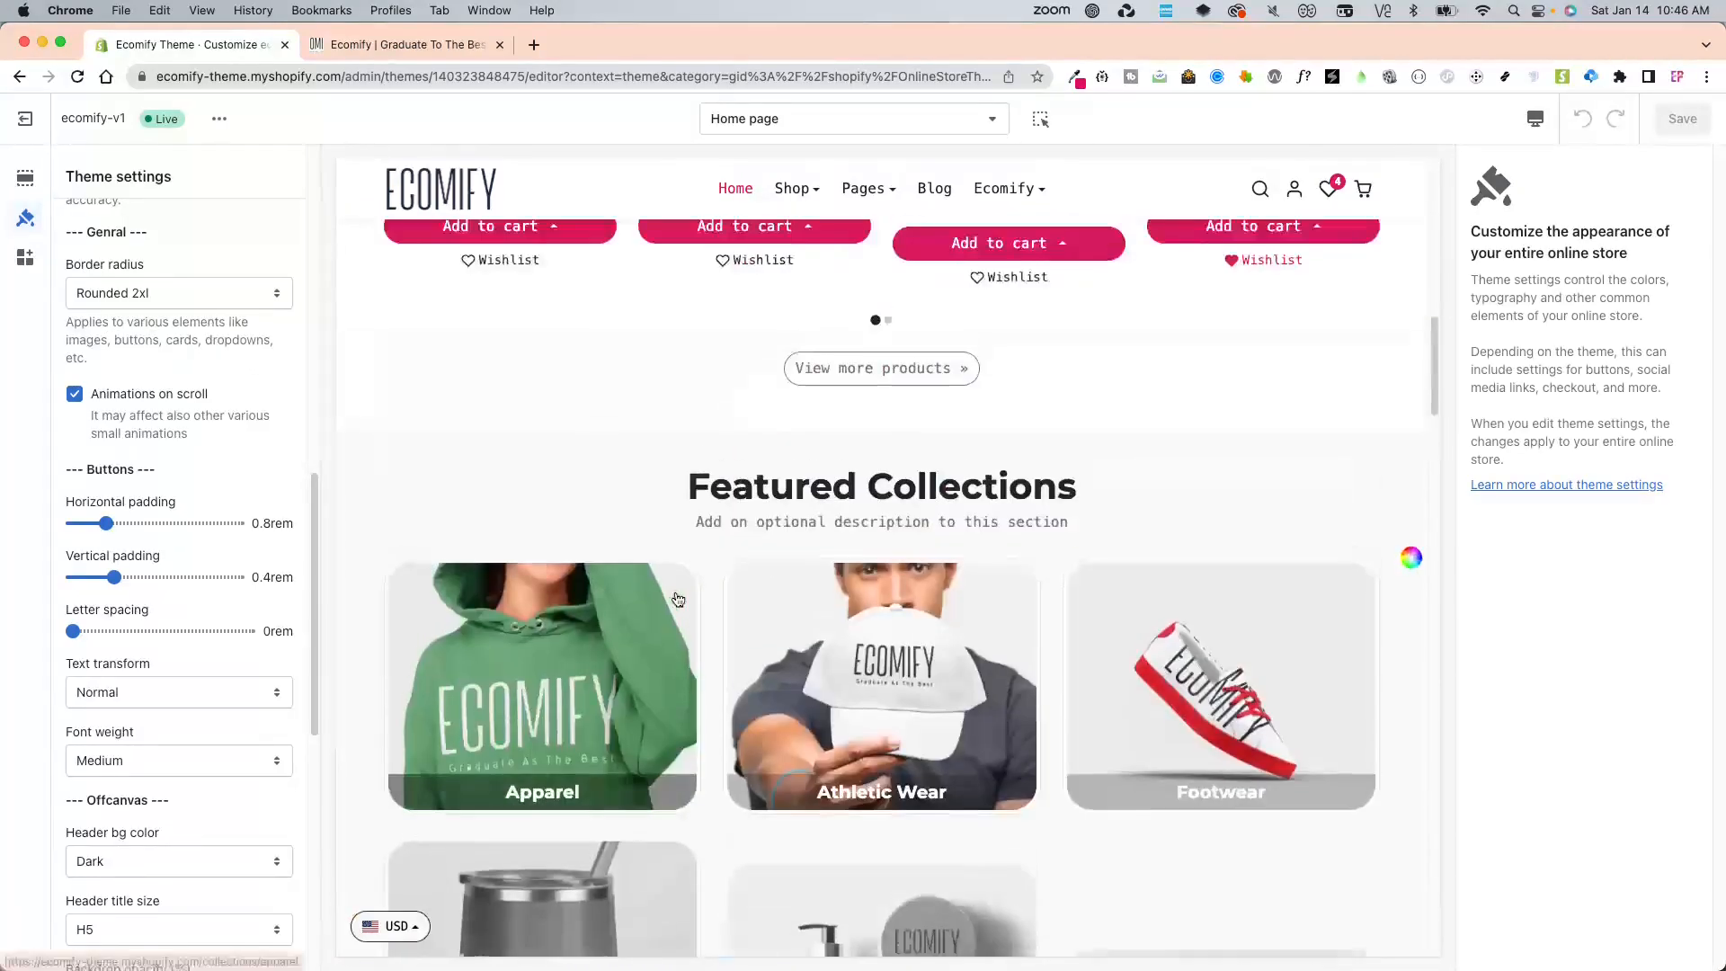
pyautogui.moveTo(1432, 366); pyautogui.dragTo(1439, 346)
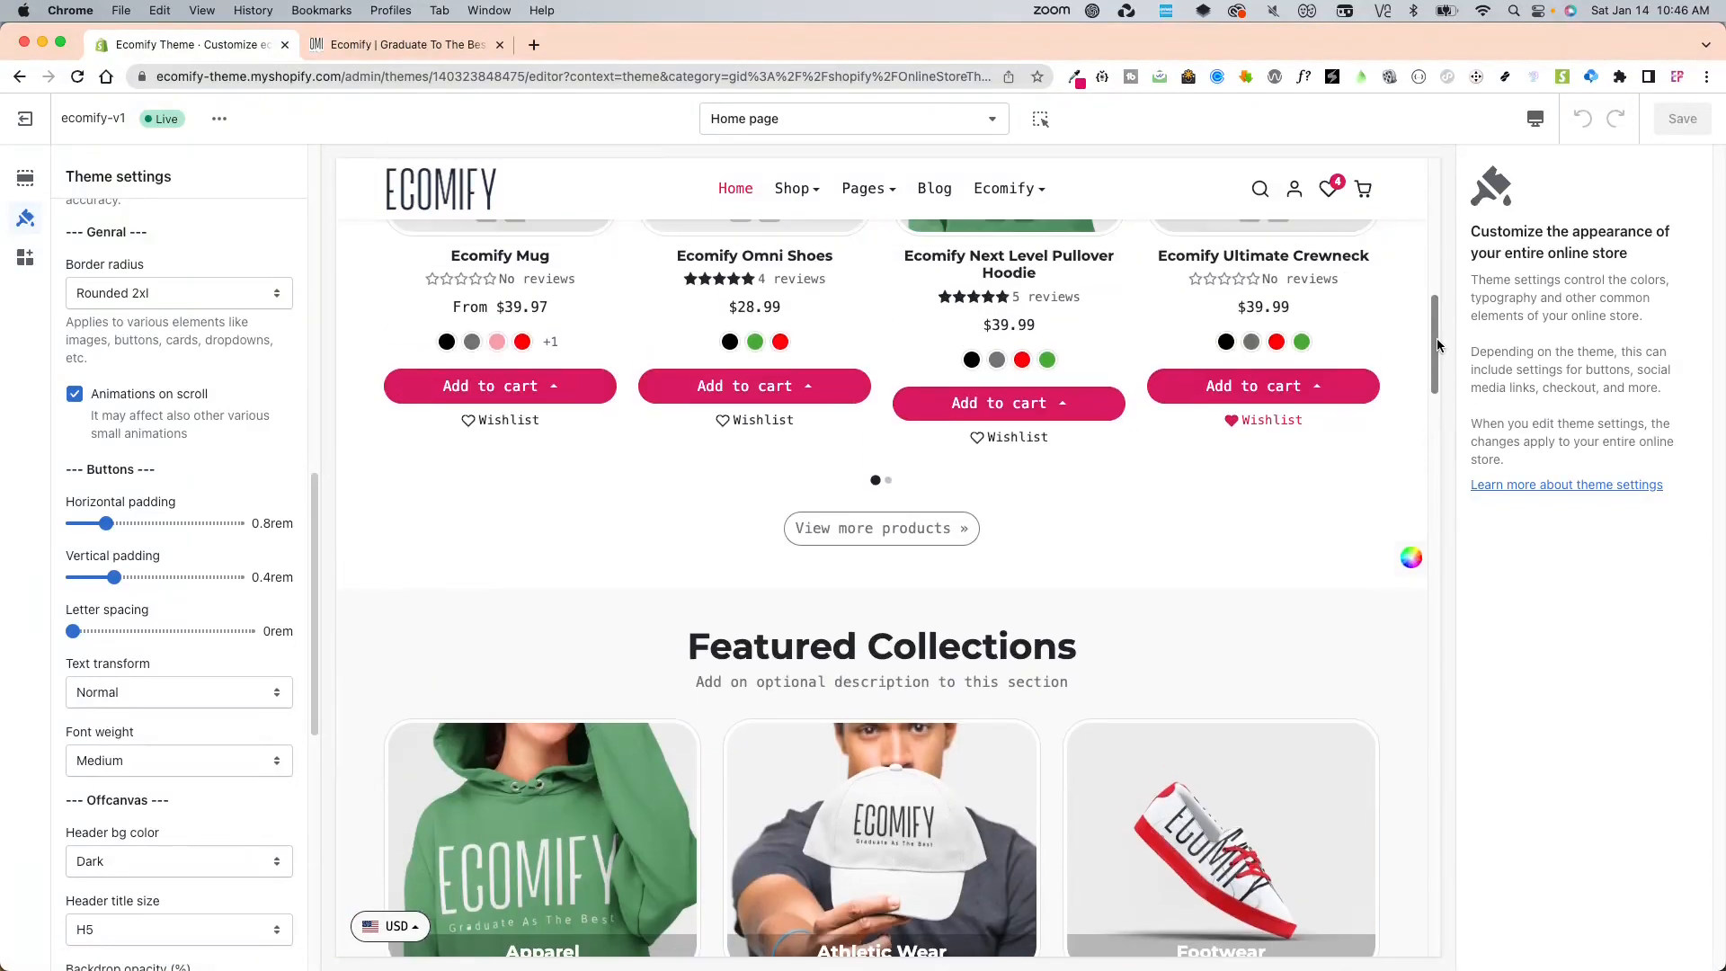
pyautogui.click(159, 293)
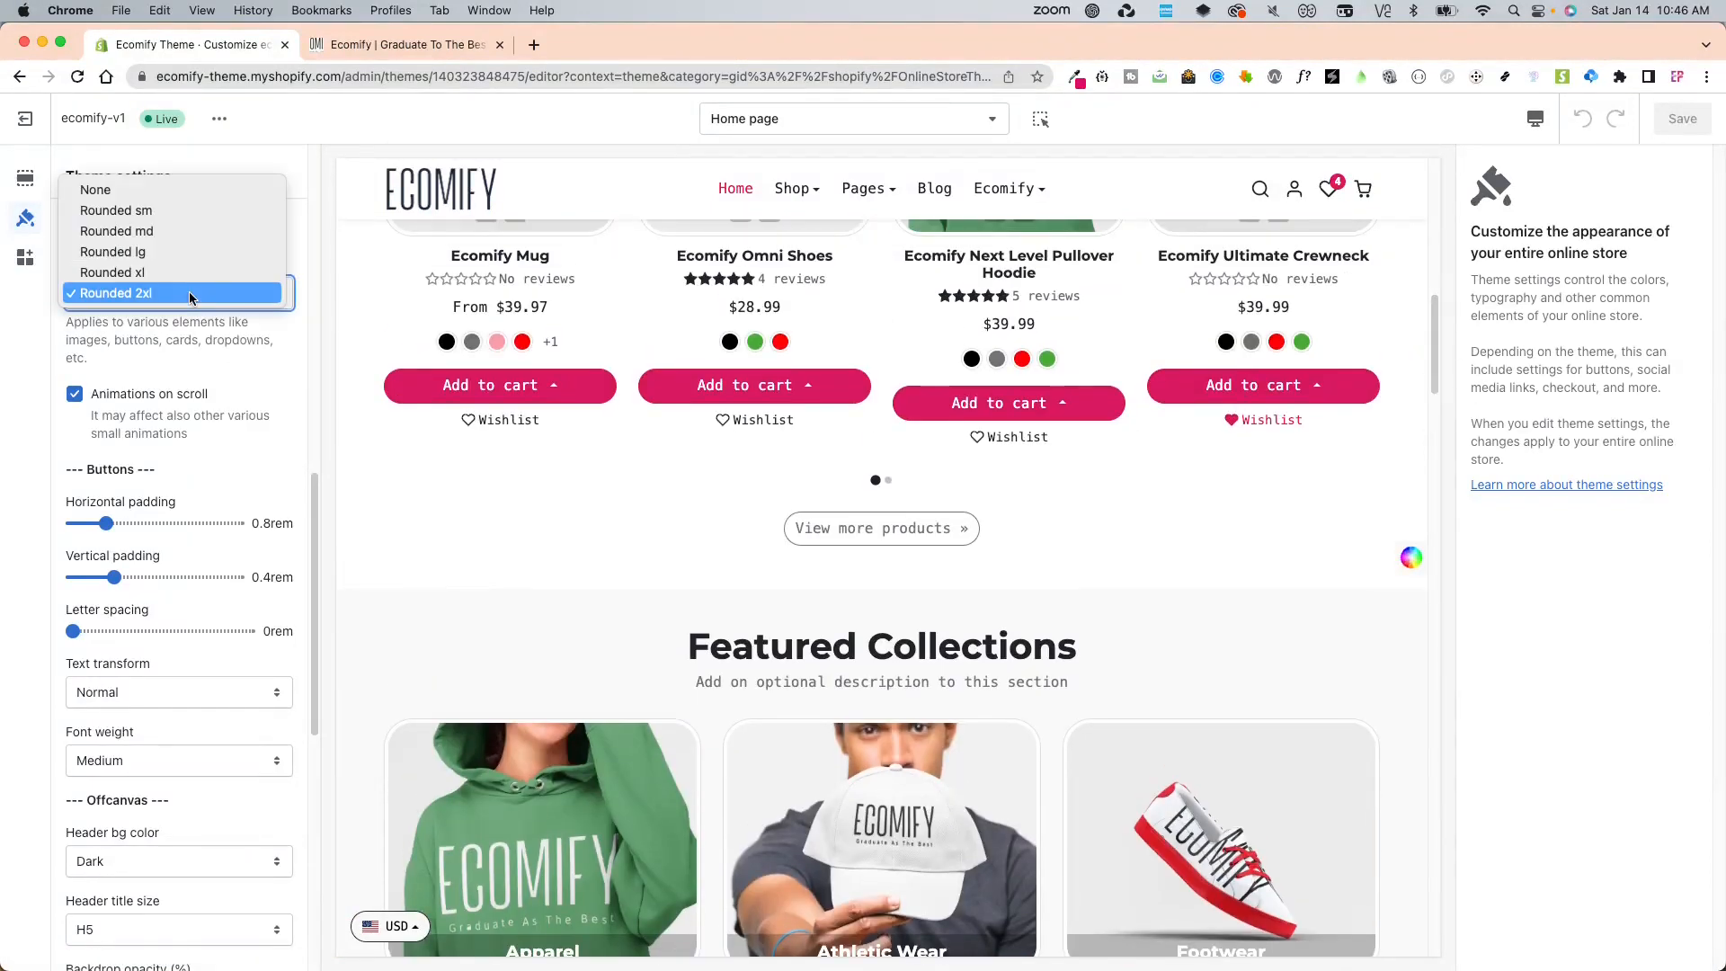
pyautogui.click(164, 191)
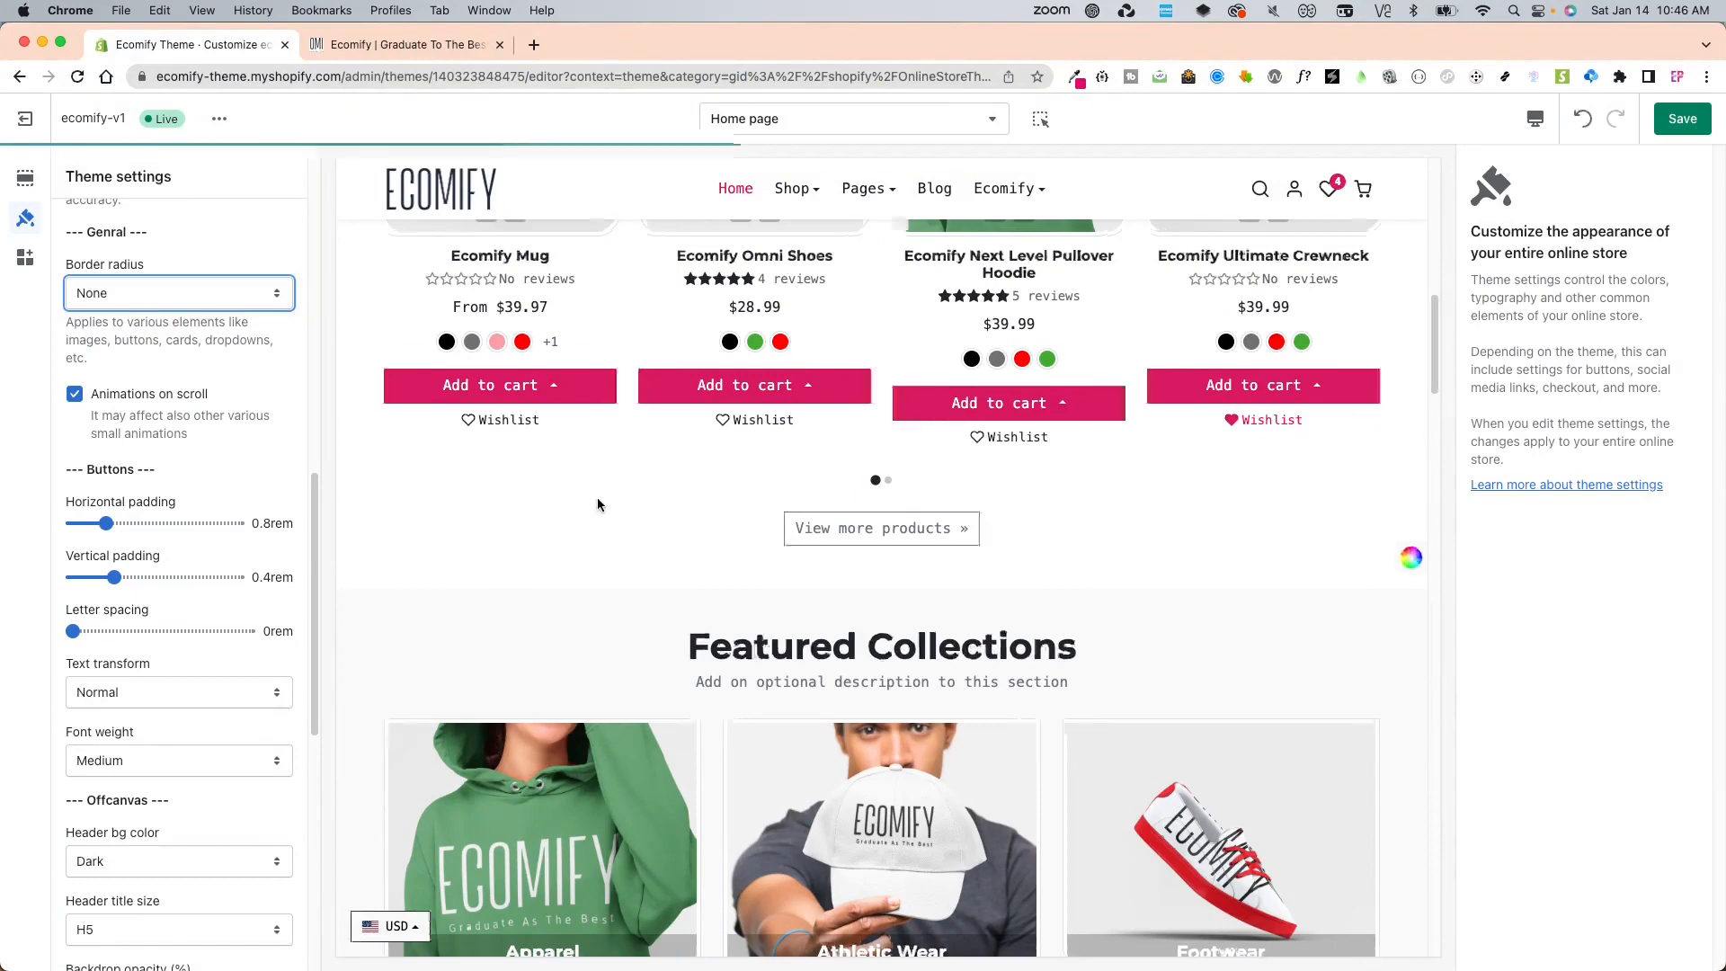
pyautogui.scroll(3, 680, 533)
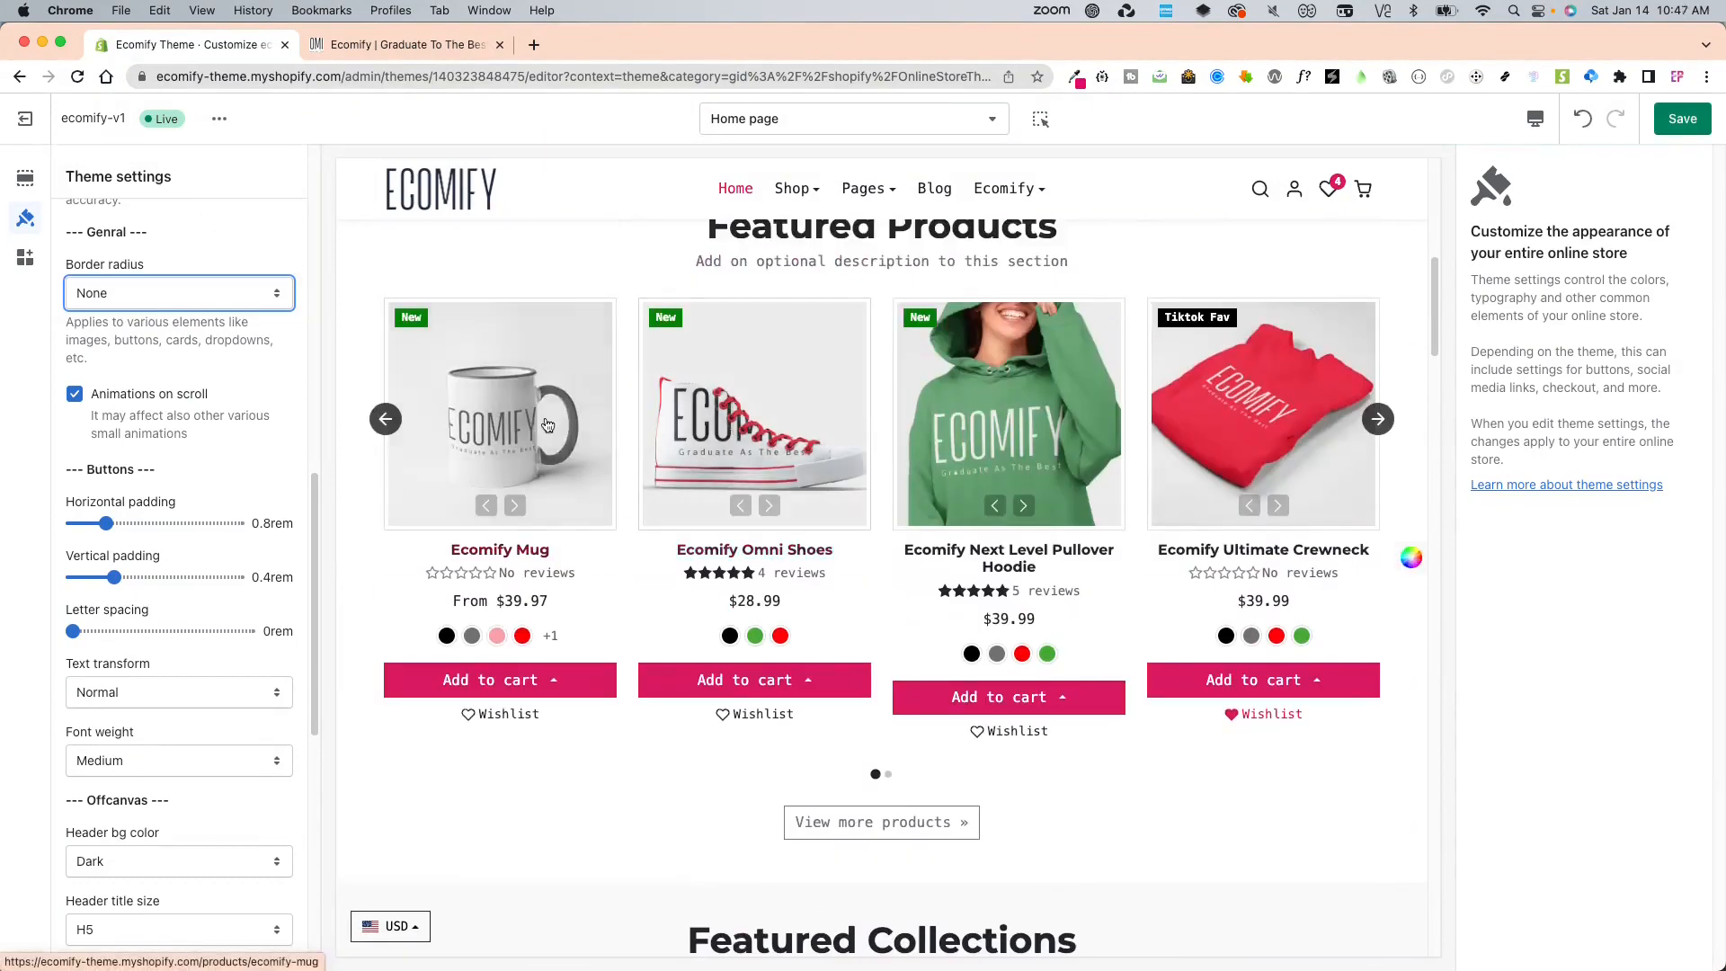
# Try the border radius options Rounded sm, Rounded md, Rounded lg and Rounded xl one after another.
pyautogui.click(135, 295)
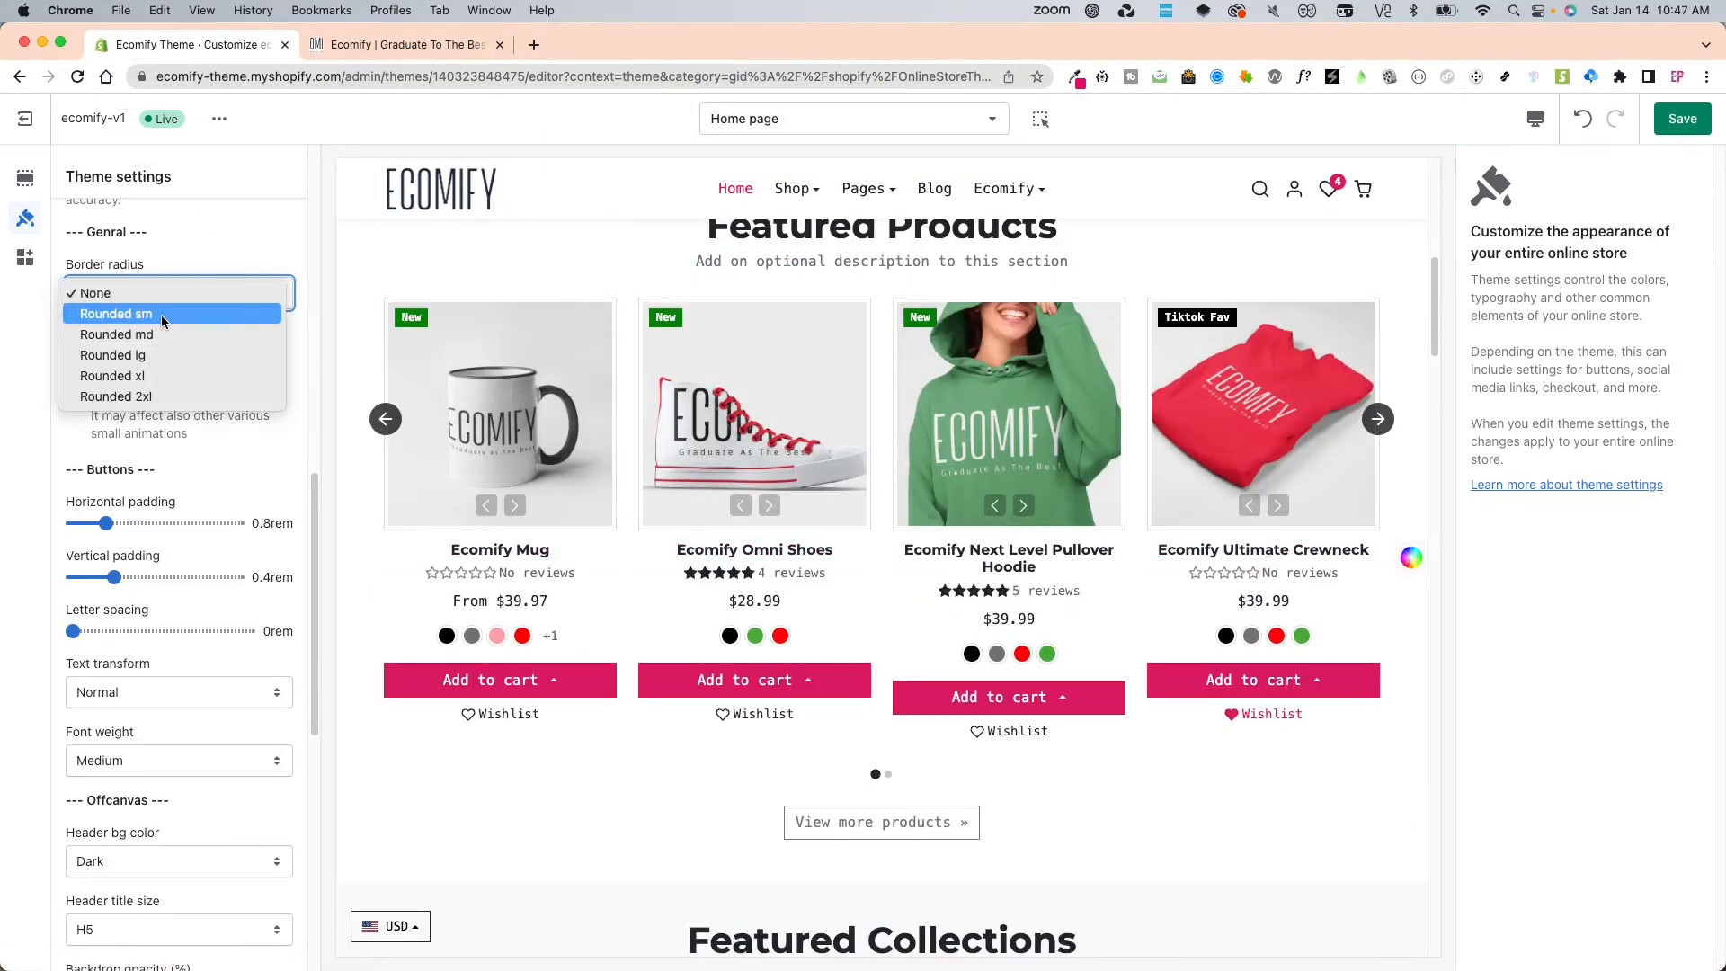
pyautogui.click(164, 317)
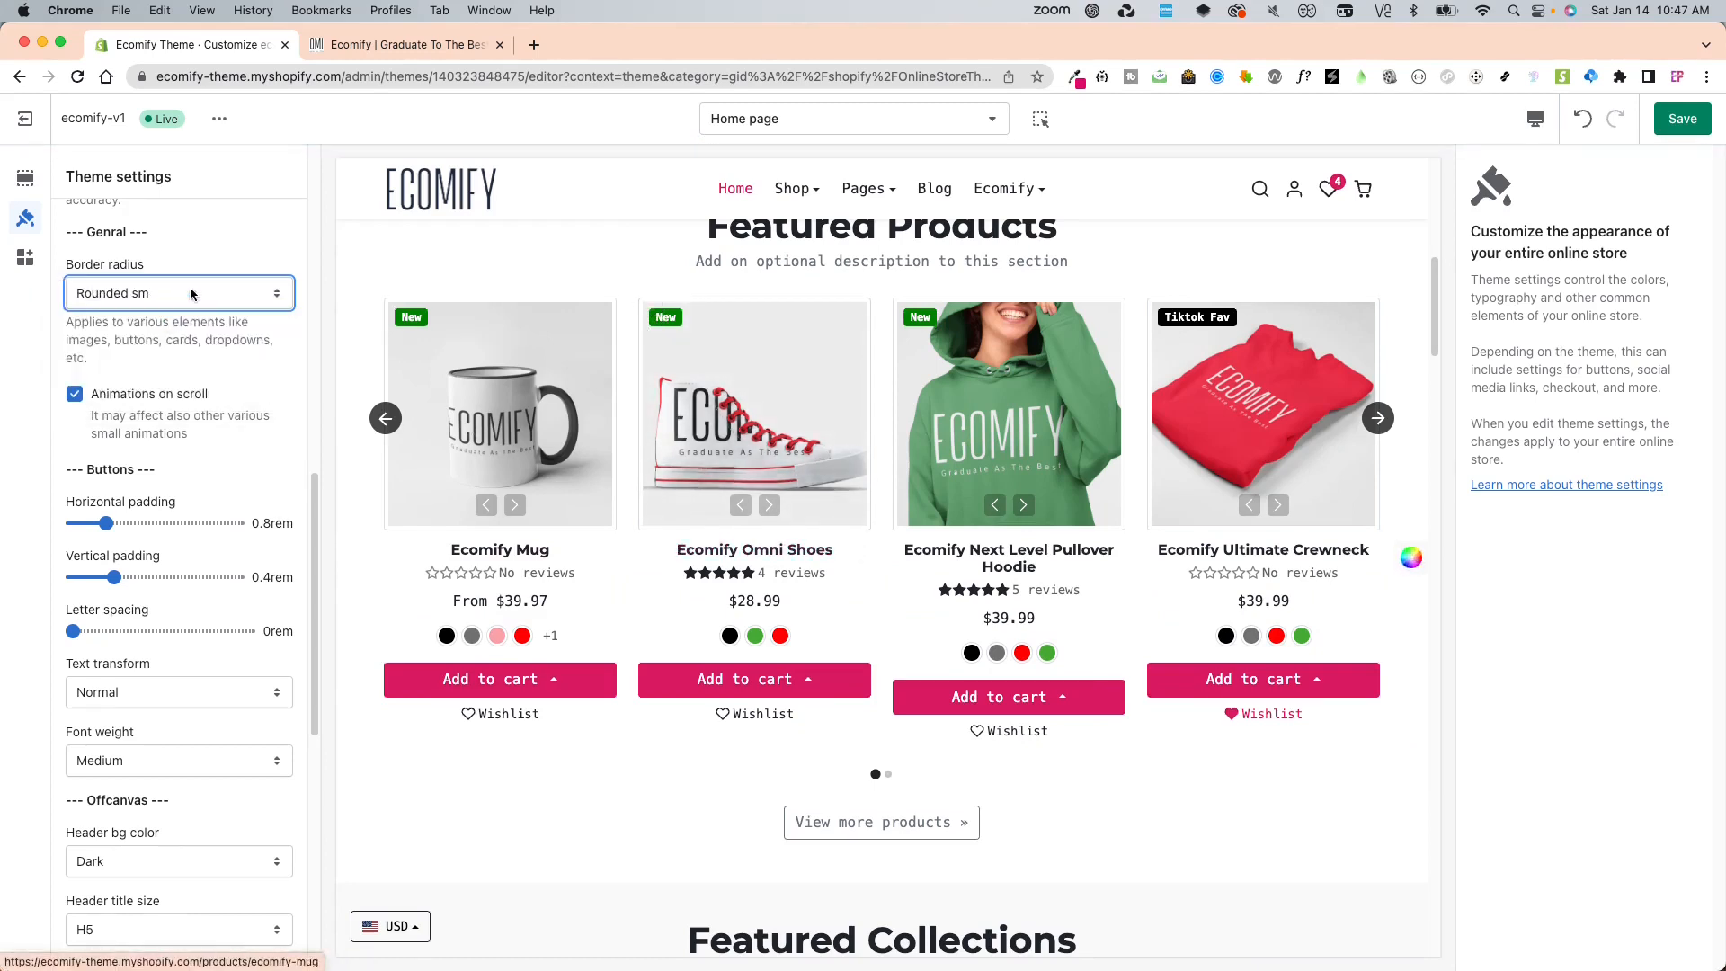
pyautogui.click(236, 292)
pyautogui.click(187, 314)
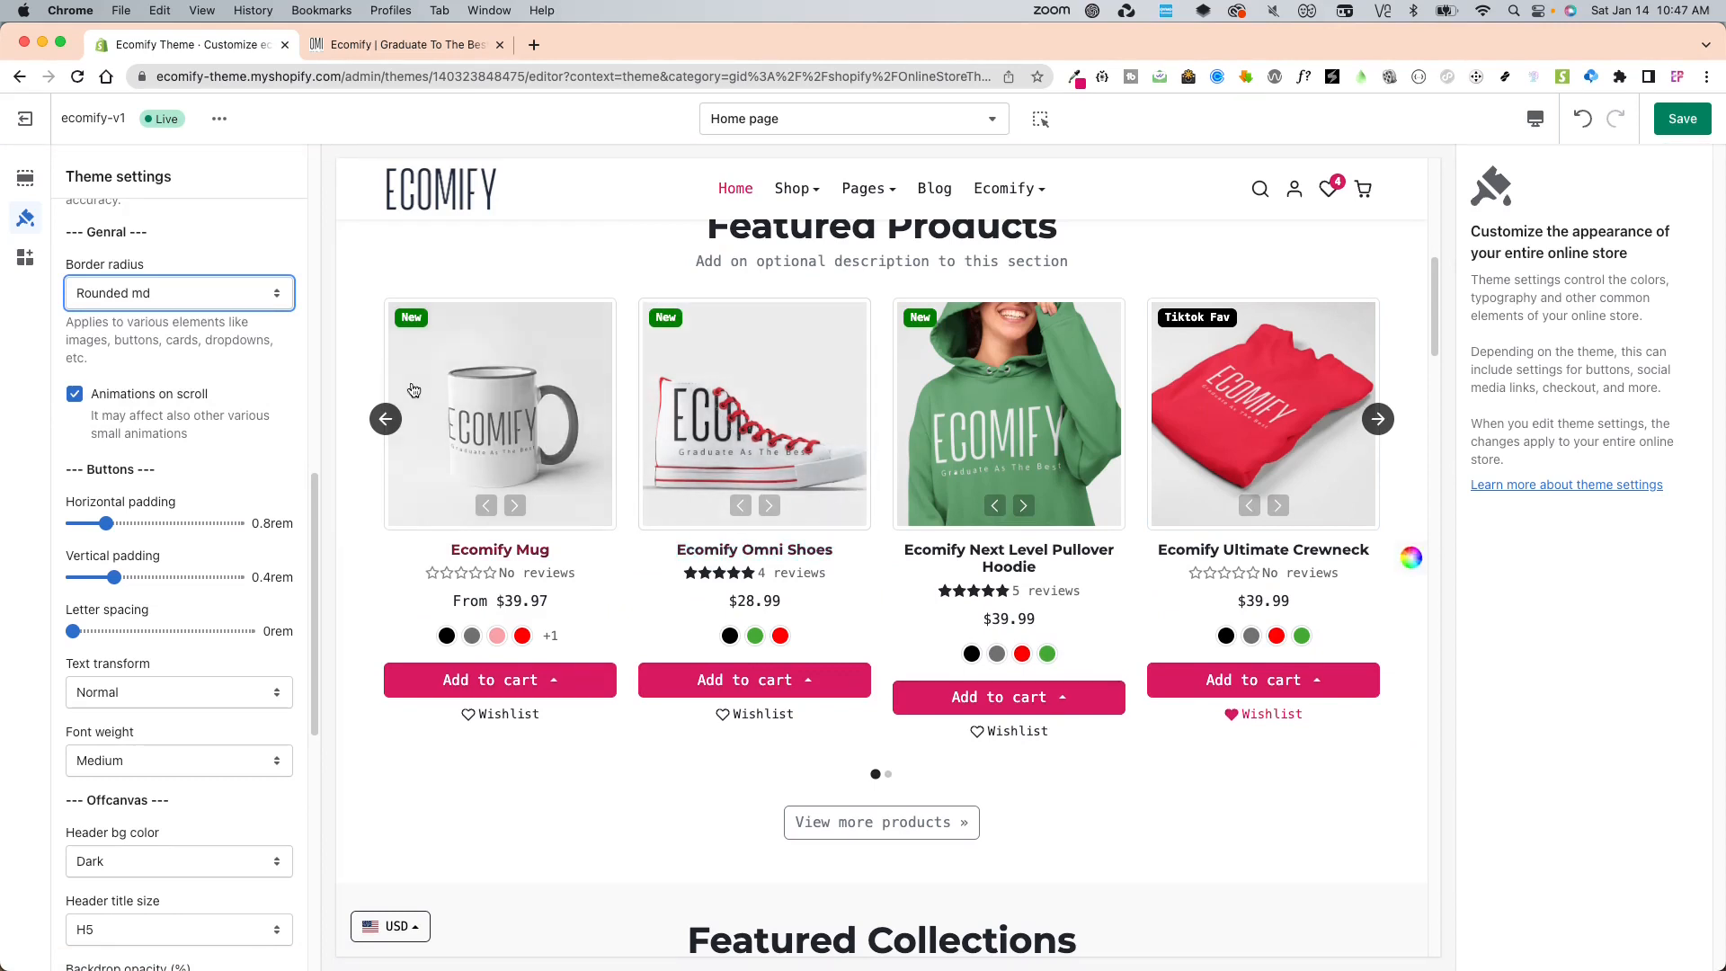
pyautogui.click(252, 293)
pyautogui.click(232, 323)
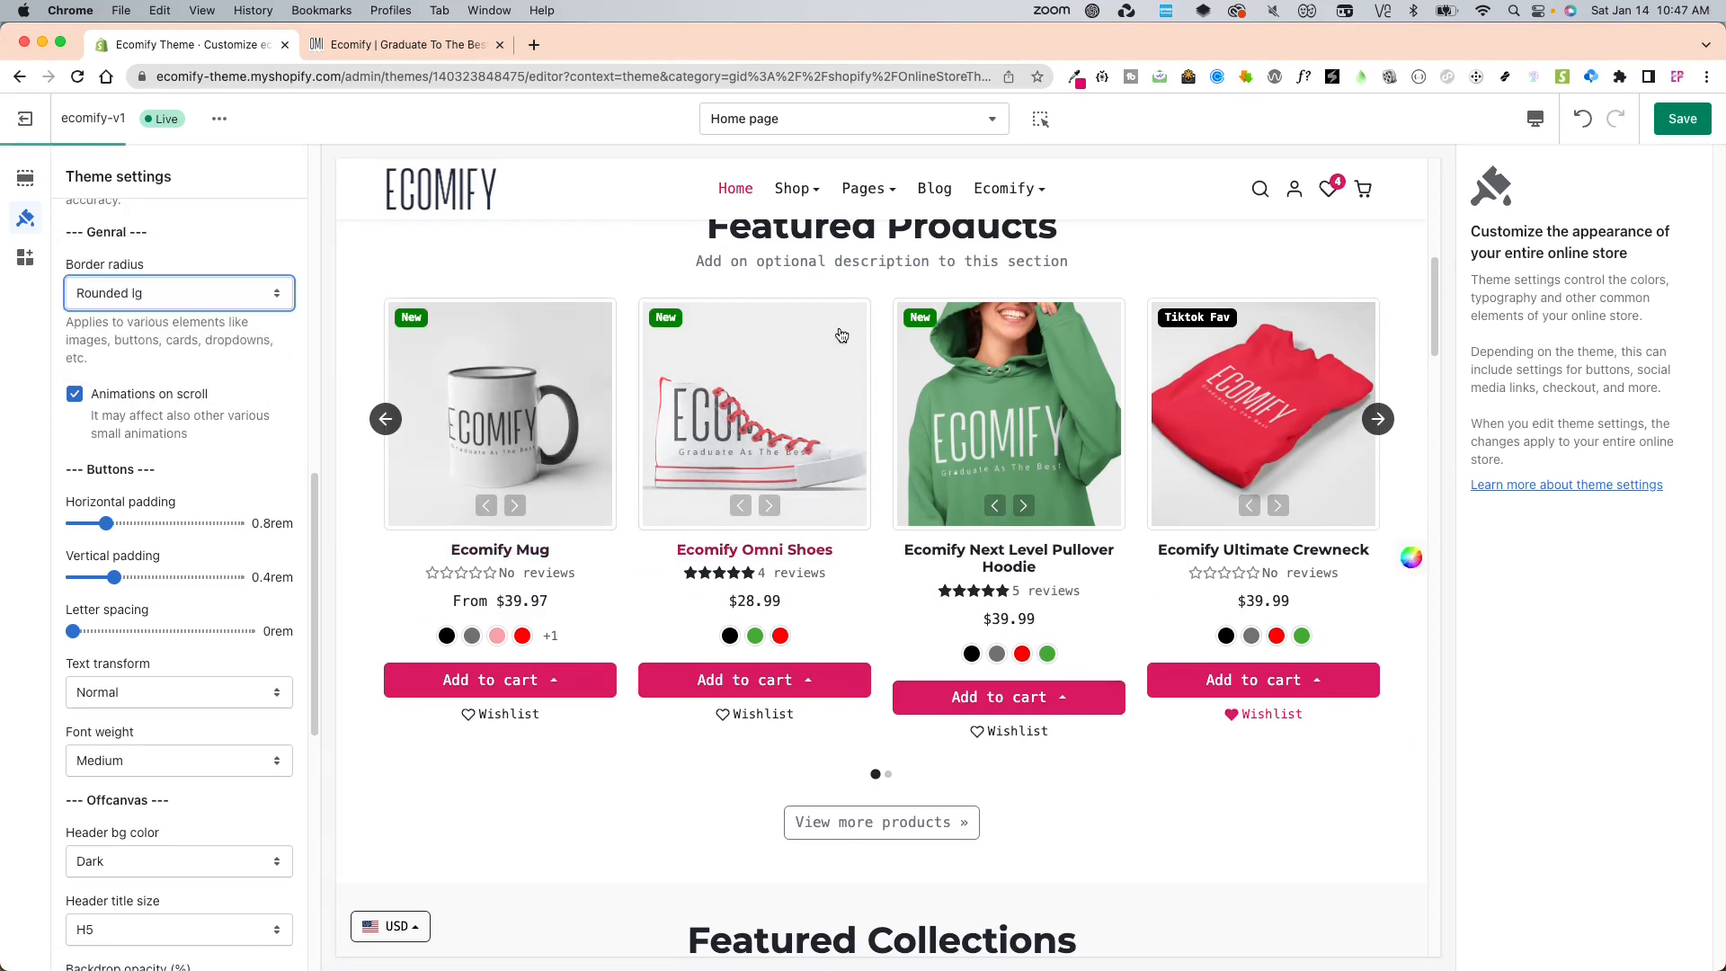
pyautogui.click(224, 287)
pyautogui.click(177, 316)
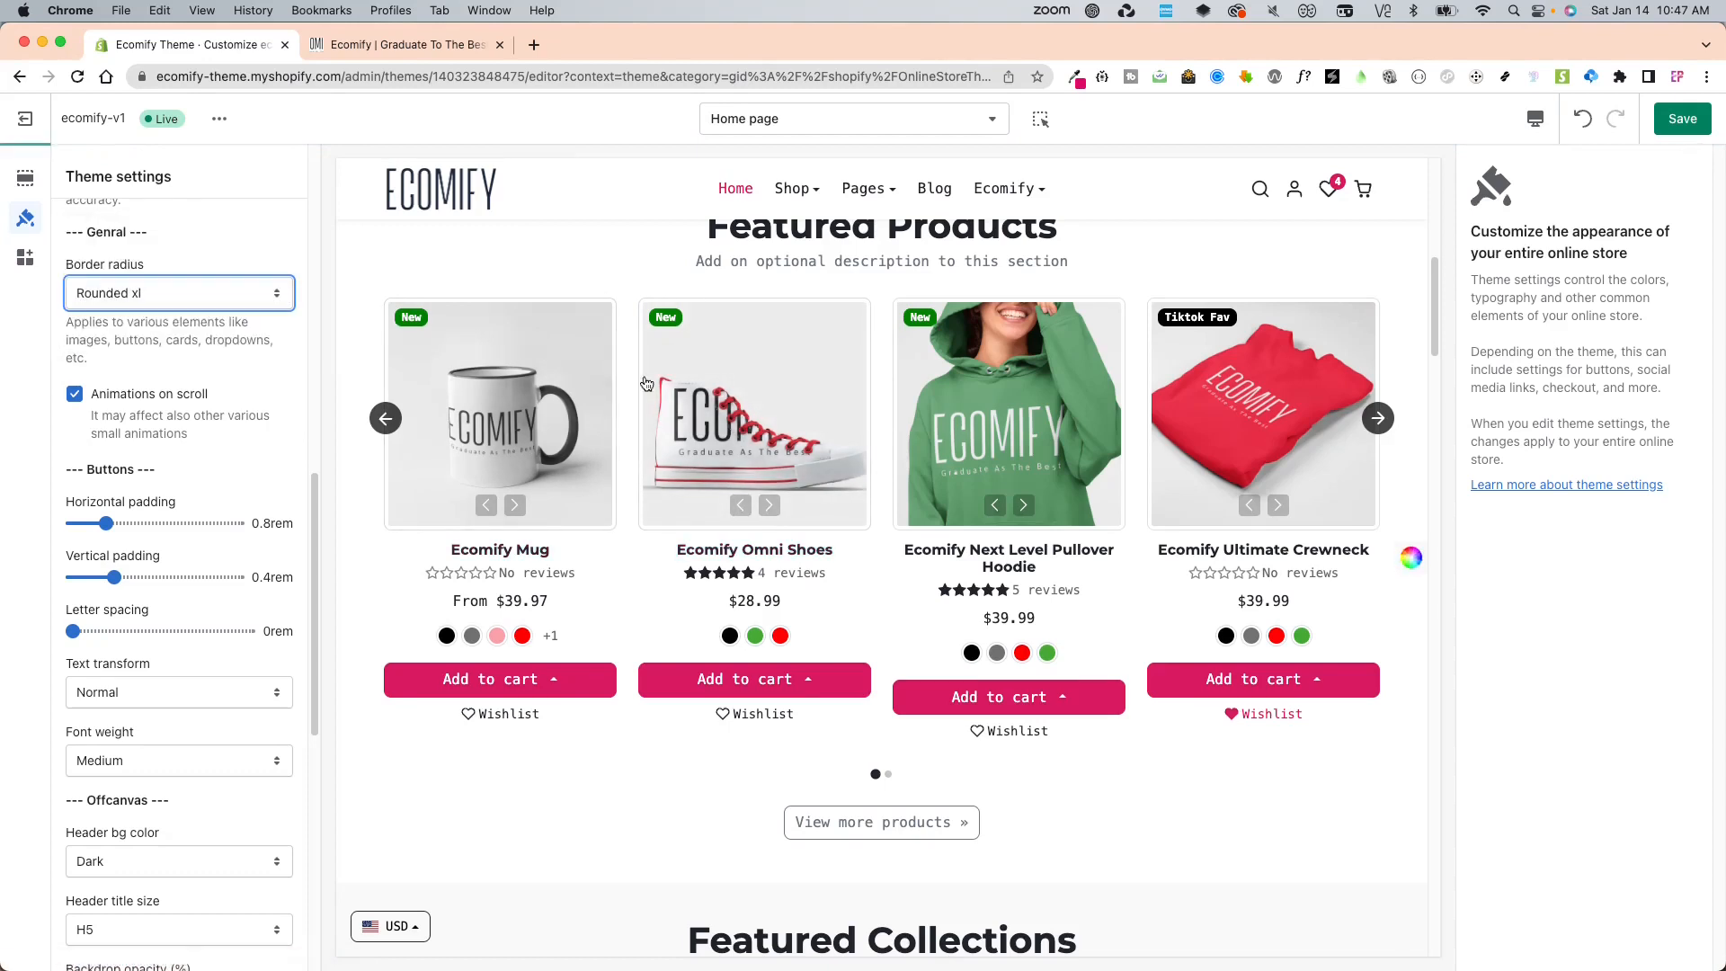
# Set the border radius to Rounded 2xl.
pyautogui.click(261, 295)
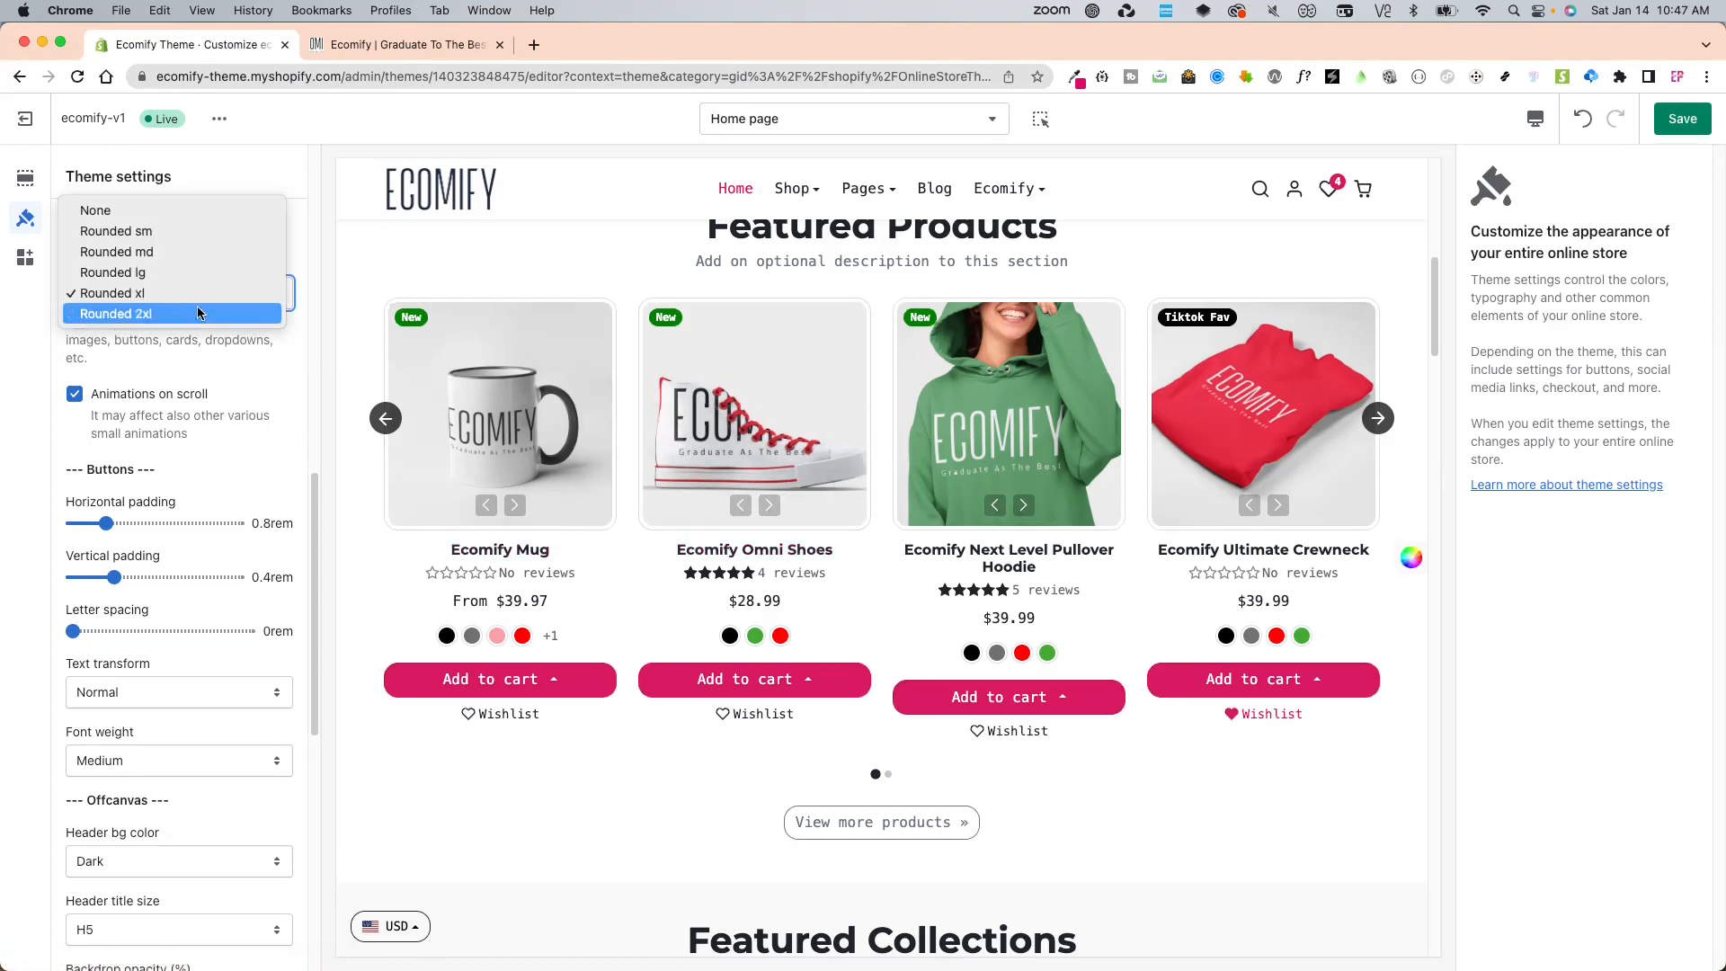
pyautogui.click(196, 316)
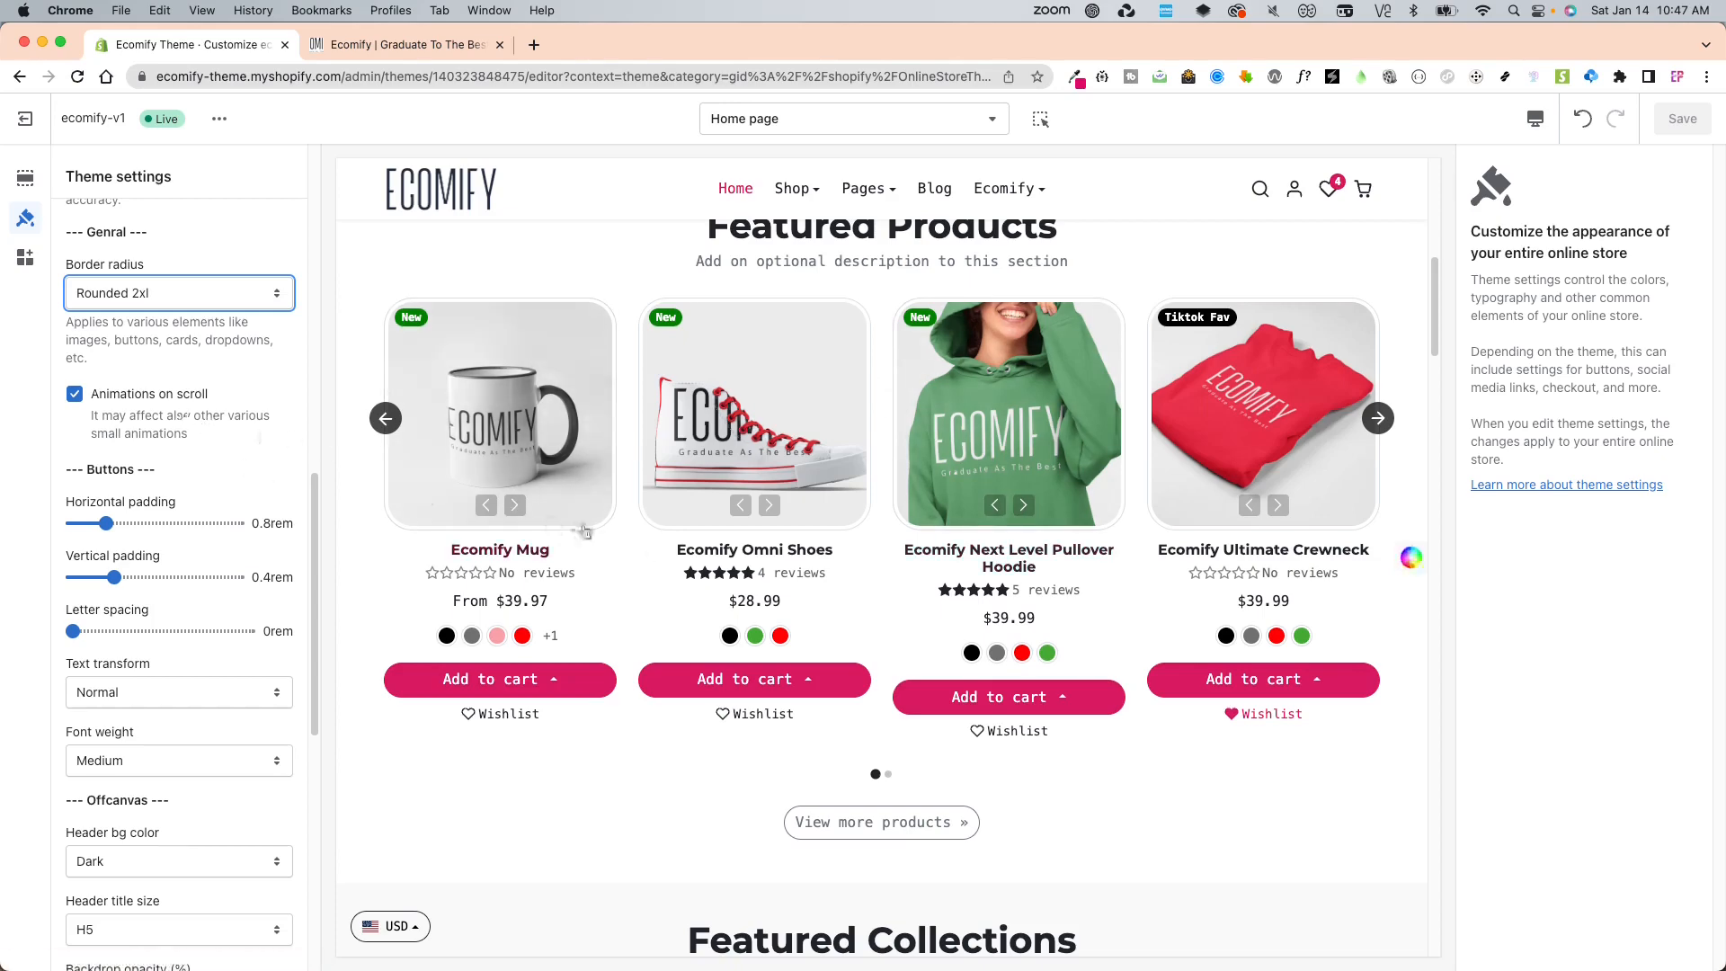
# Reload the live storefront and examine the animations of the home page sections and the Shop menu.
pyautogui.click(369, 45)
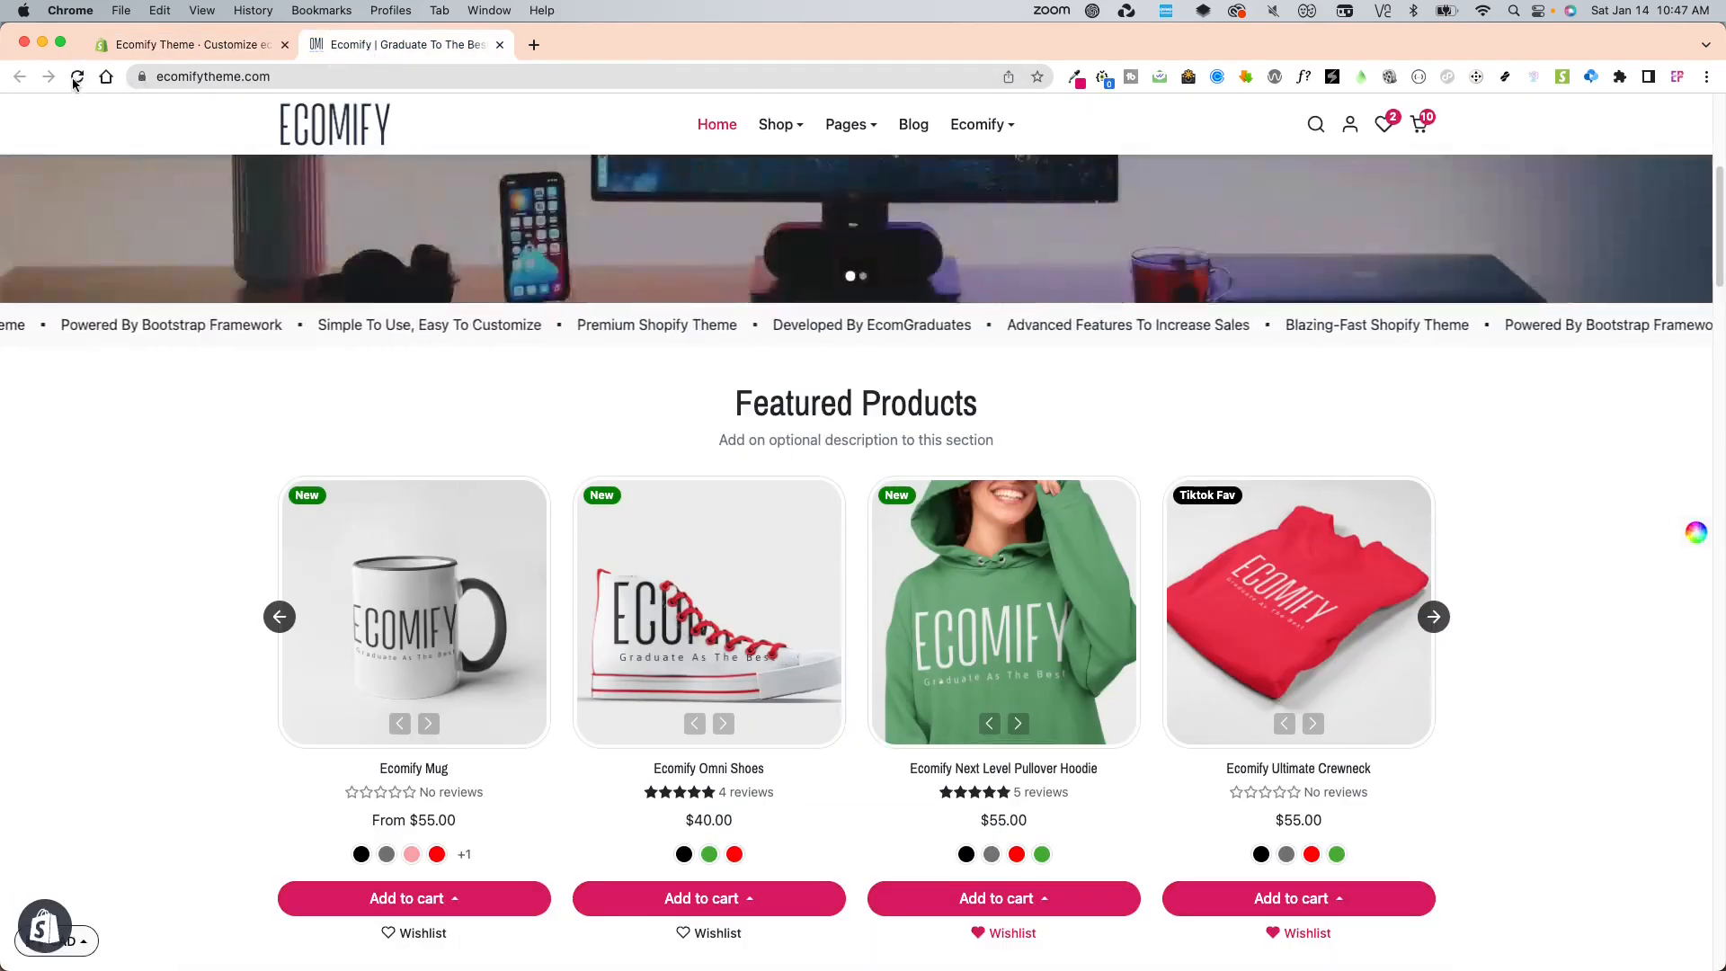
pyautogui.click(76, 77)
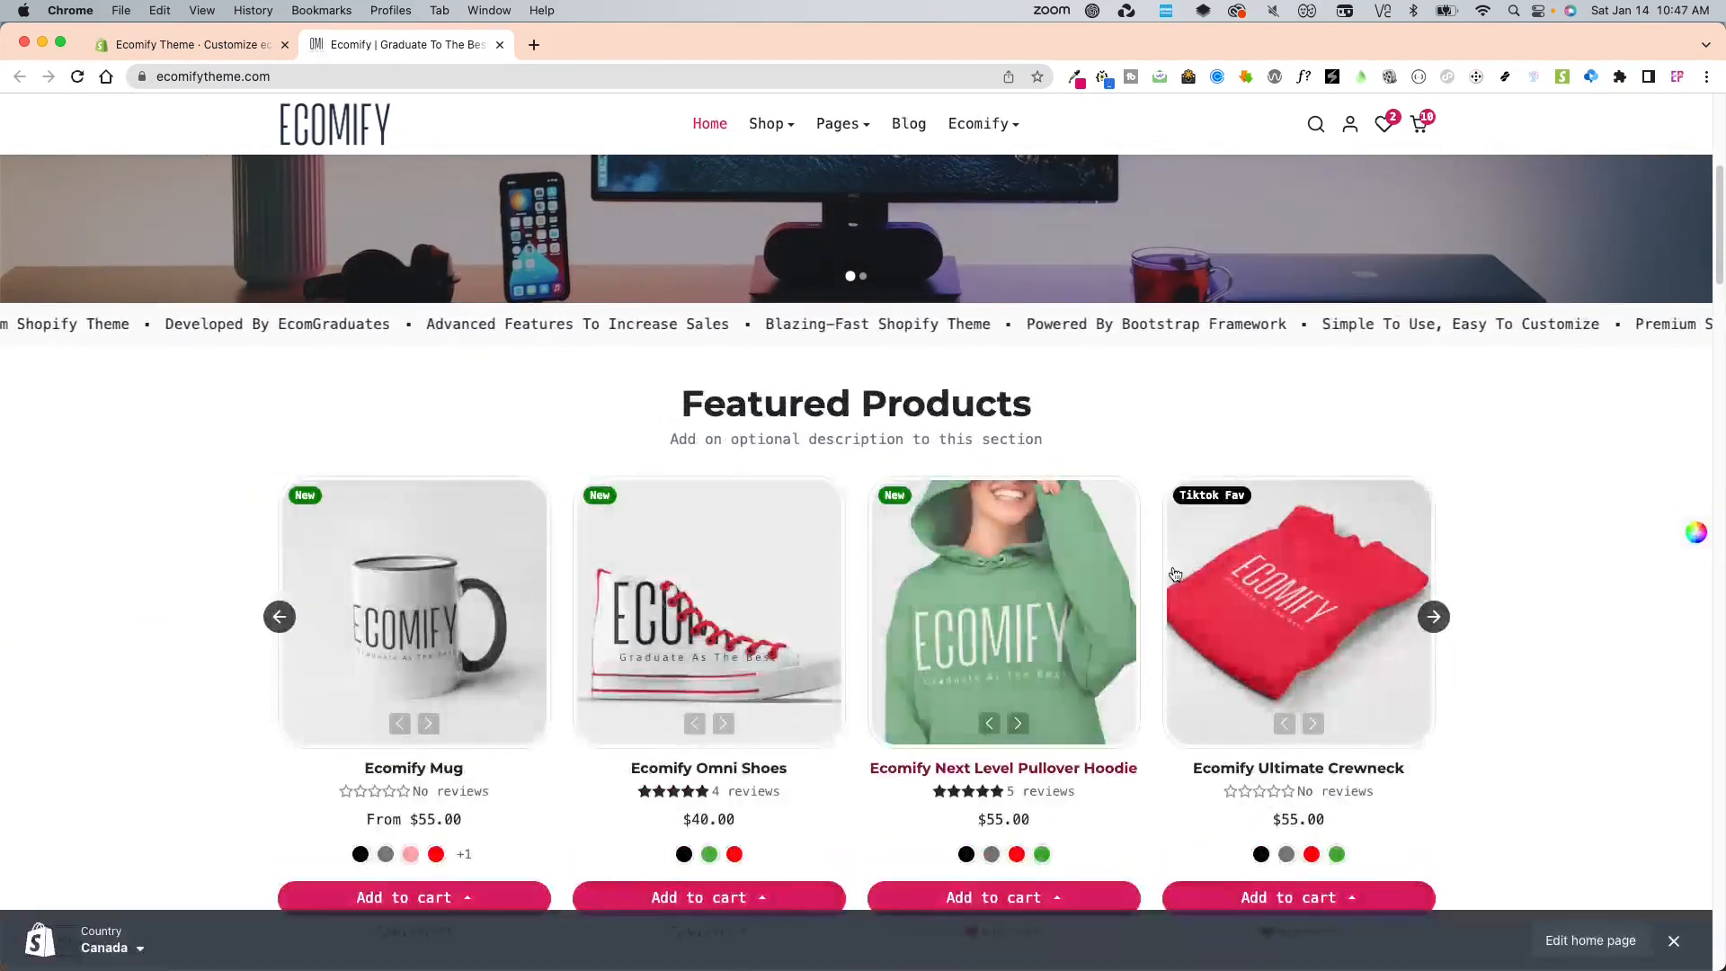
pyautogui.scroll(-10, 875, 570)
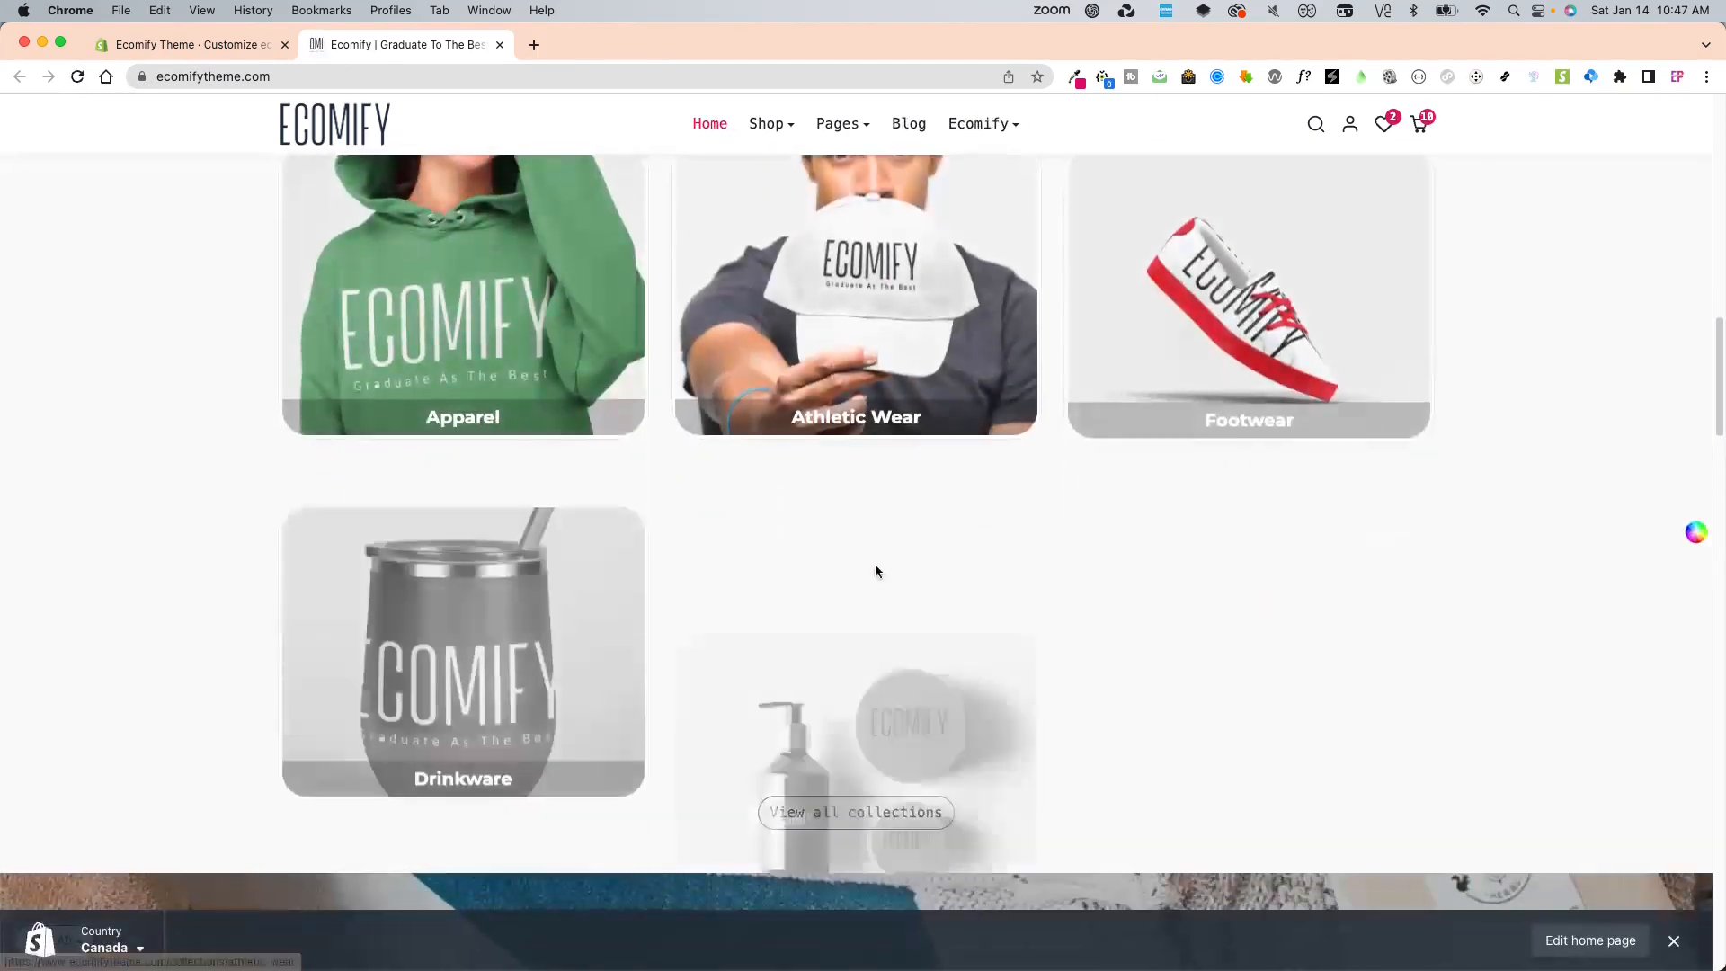
pyautogui.scroll(-10, 876, 571)
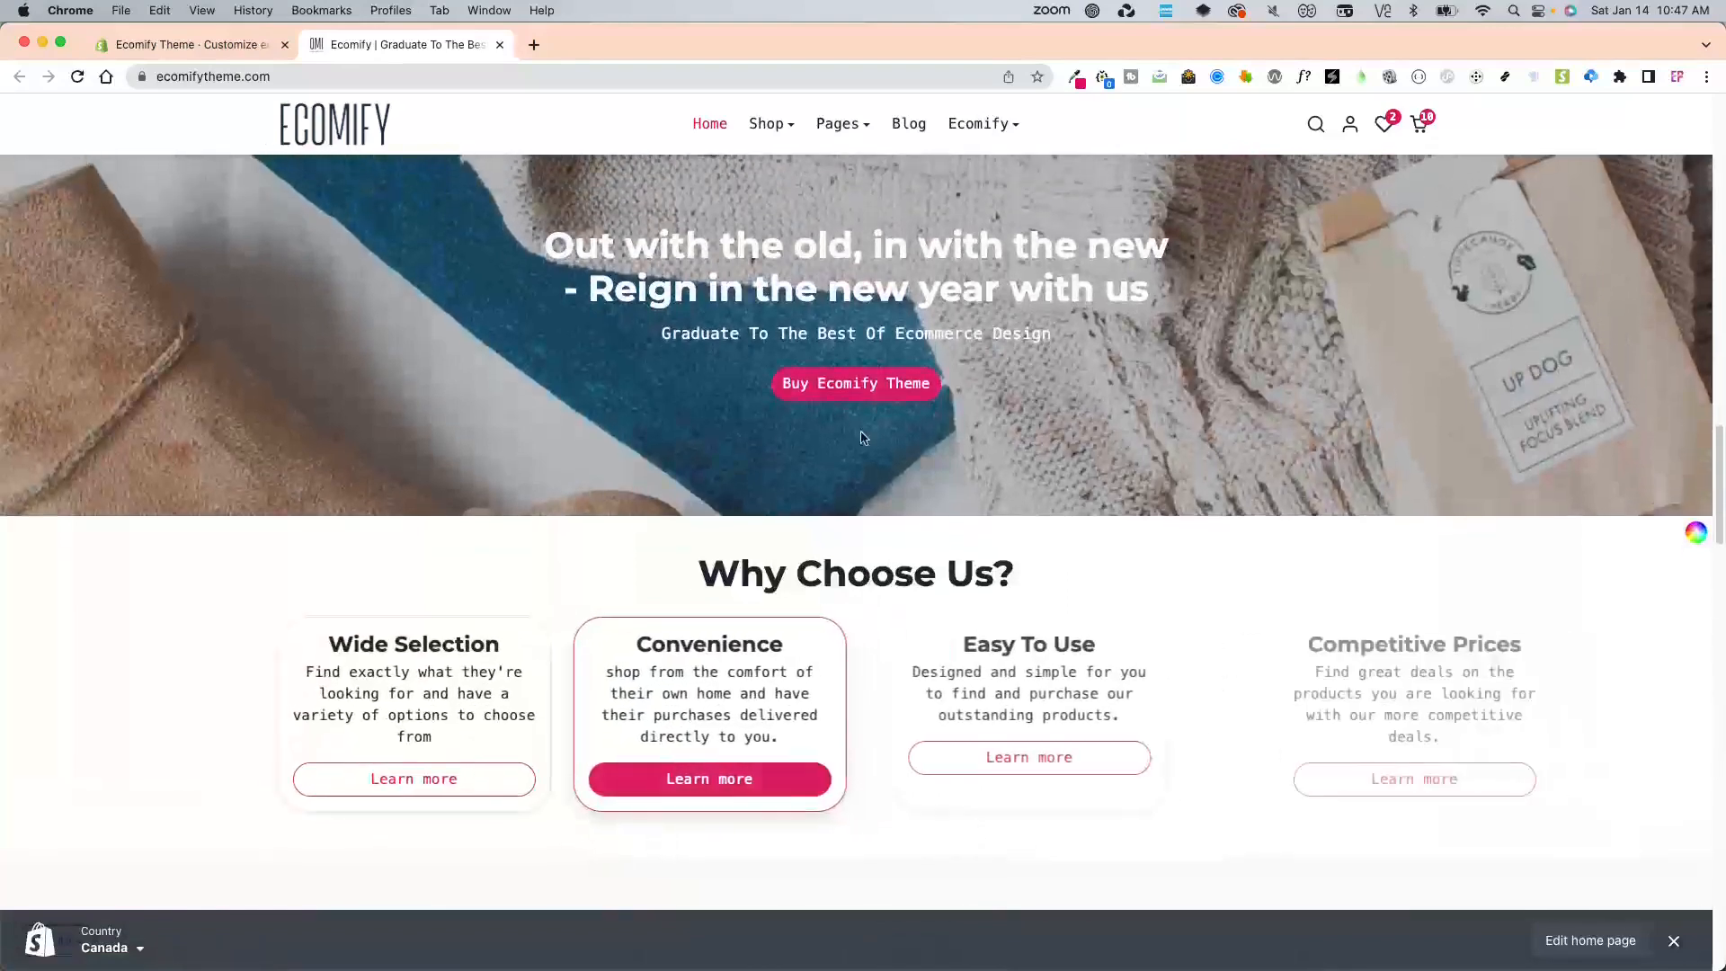
pyautogui.scroll(-7, 915, 676)
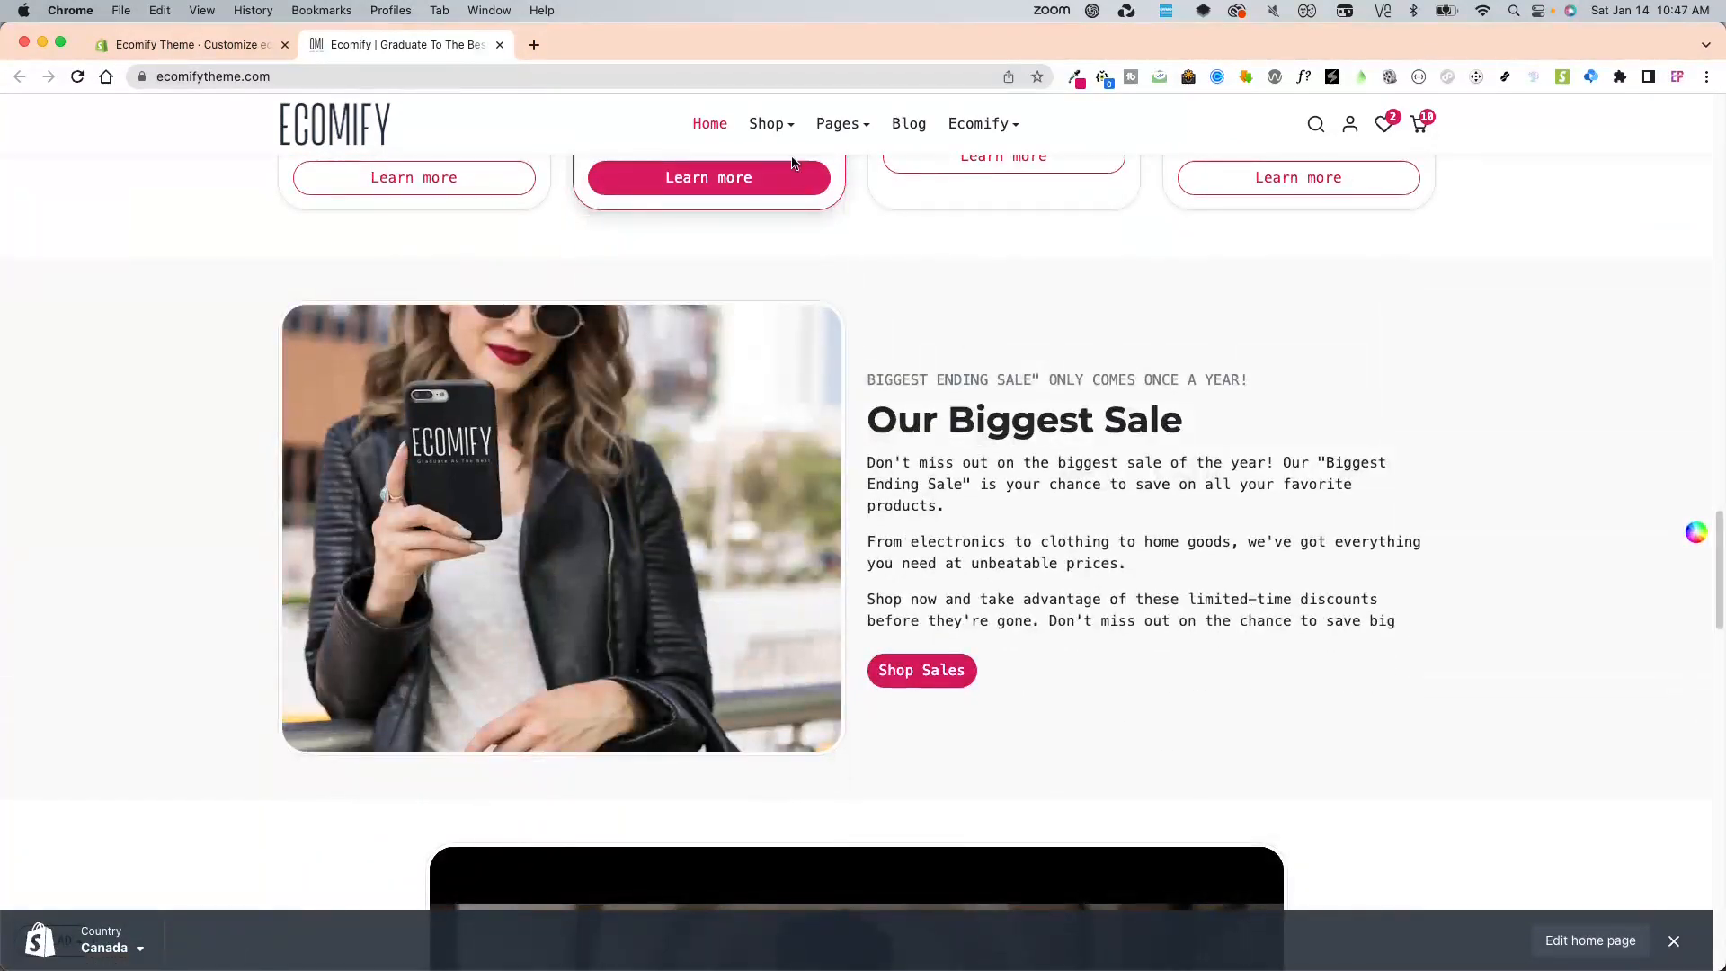
pyautogui.click(782, 135)
pyautogui.click(783, 135)
pyautogui.click(782, 135)
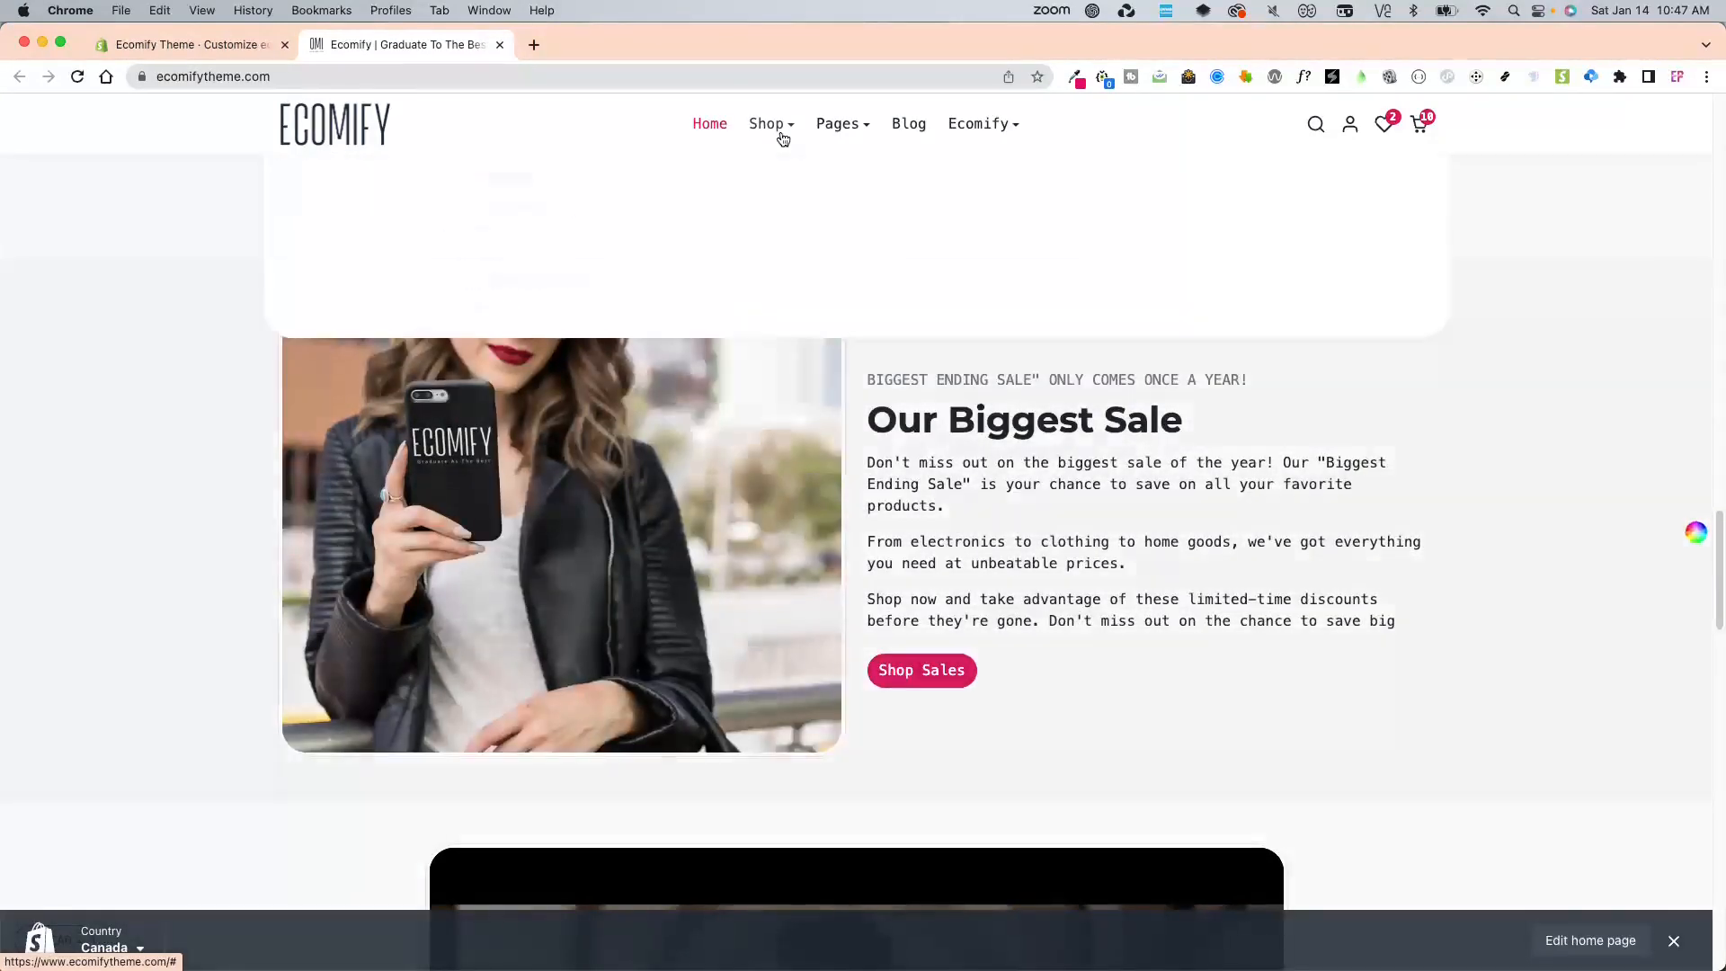
pyautogui.click(782, 134)
pyautogui.scroll(-8, 904, 604)
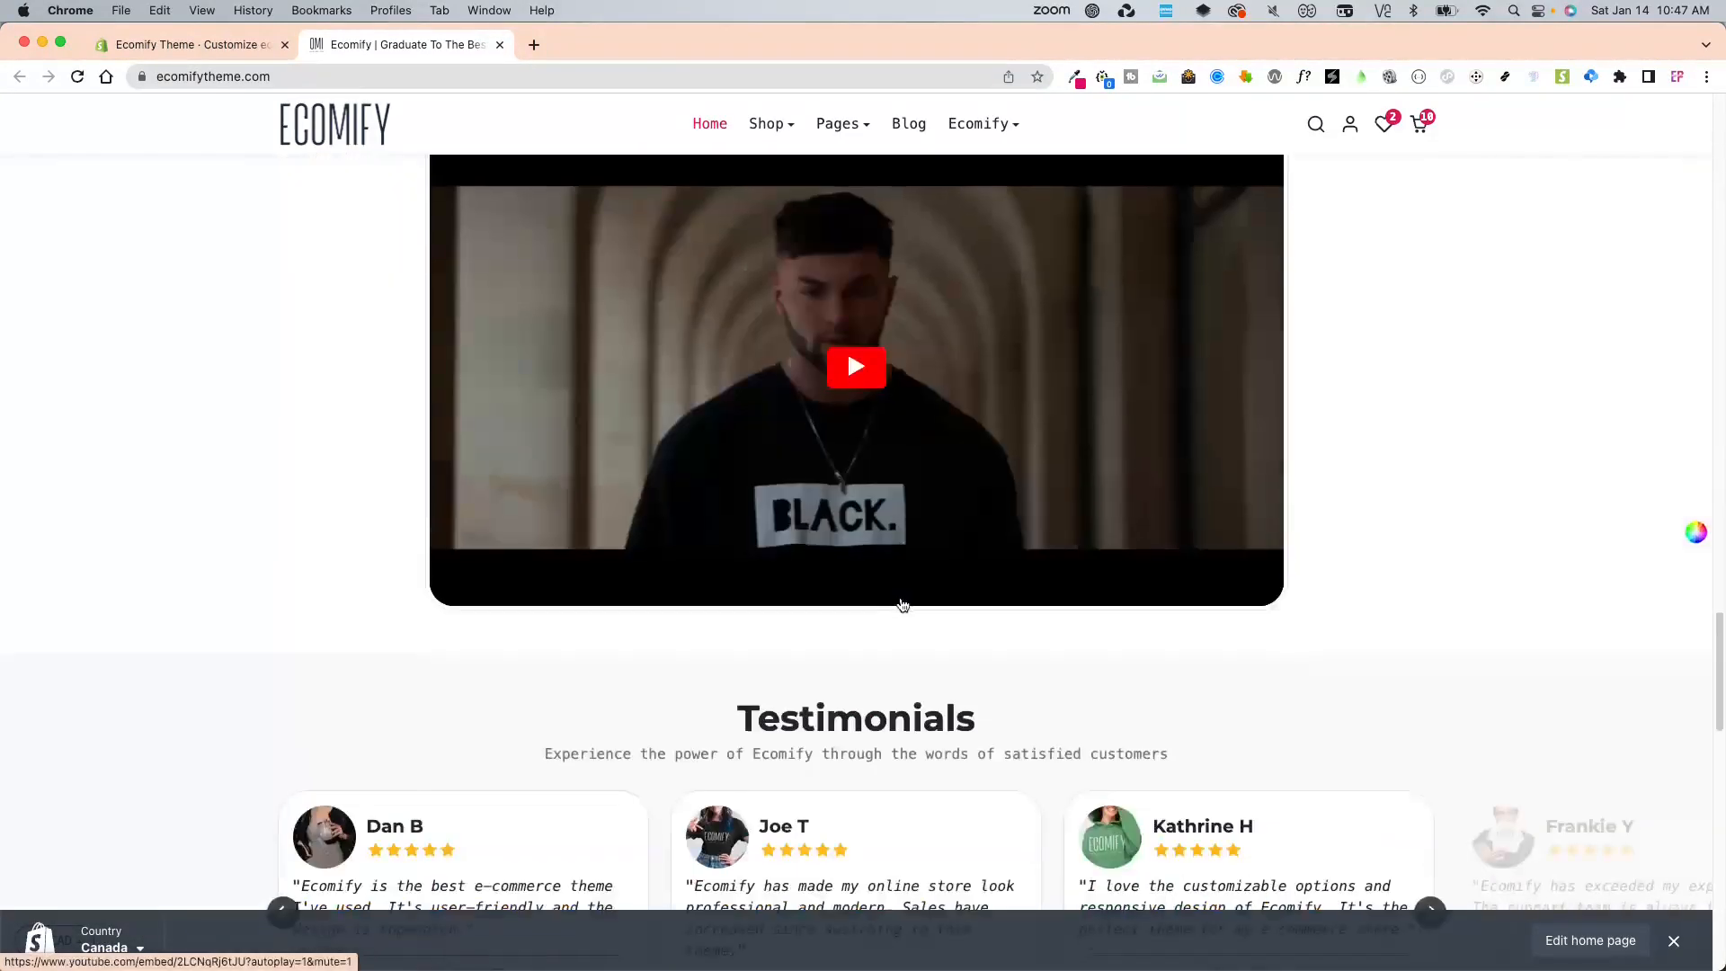
pyautogui.scroll(-15, 903, 604)
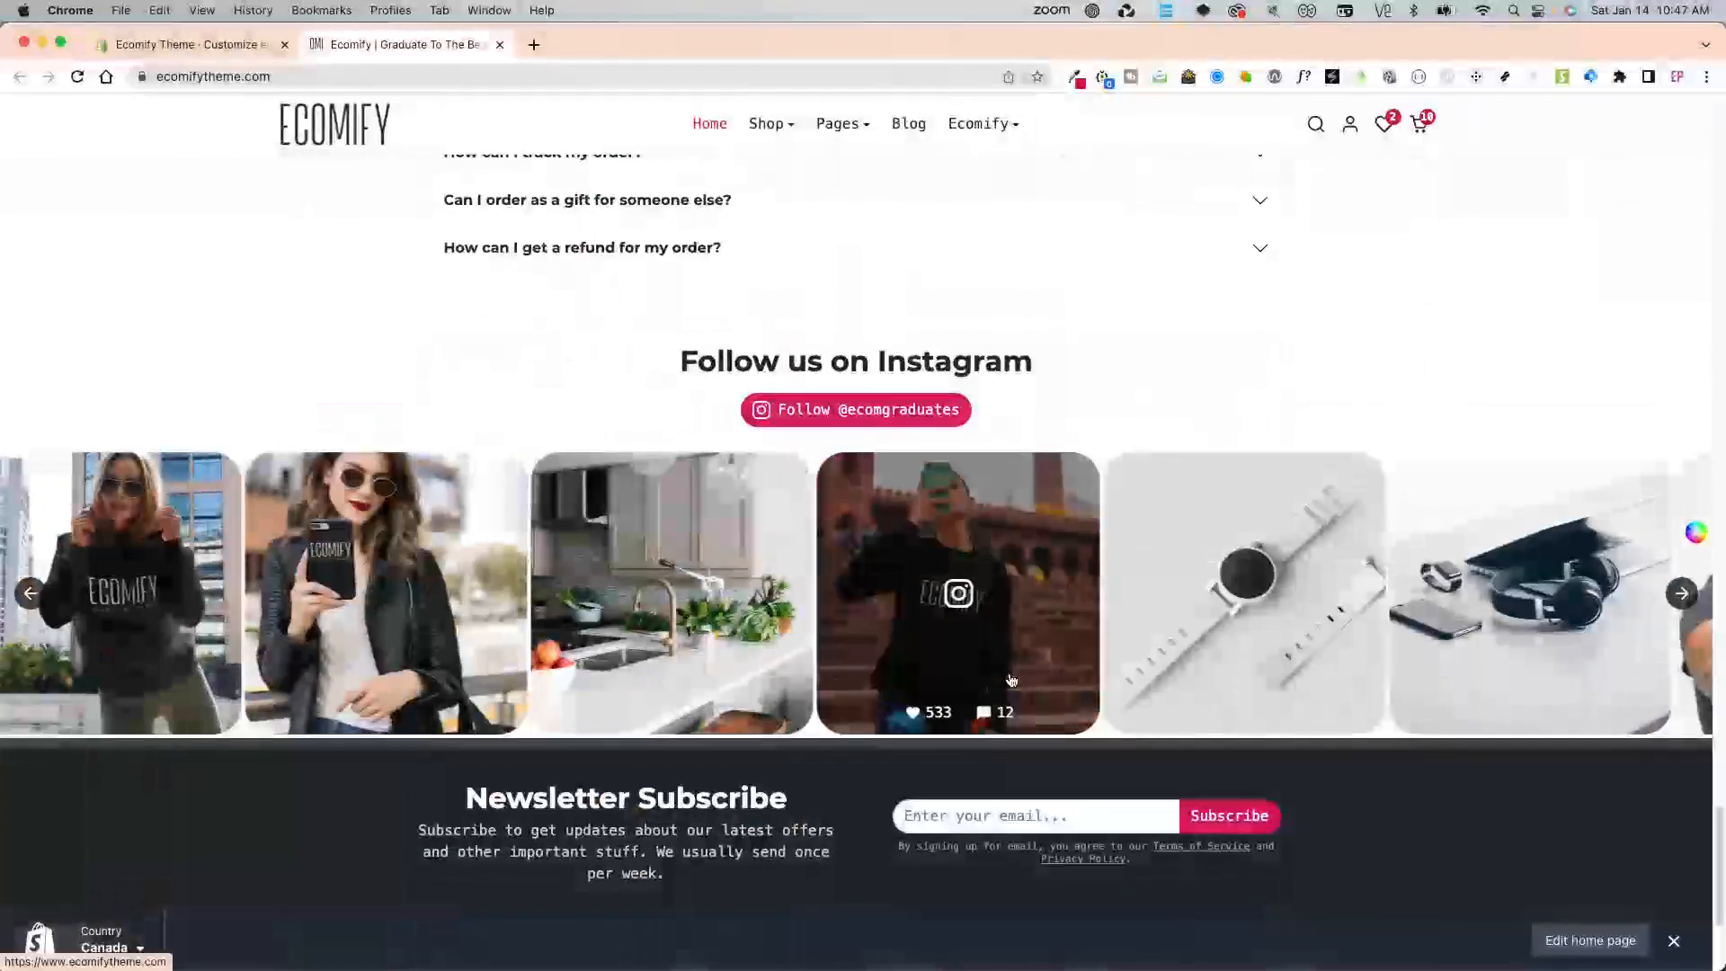
# Disable Animations on scroll in the theme editor and save the theme.
pyautogui.click(218, 51)
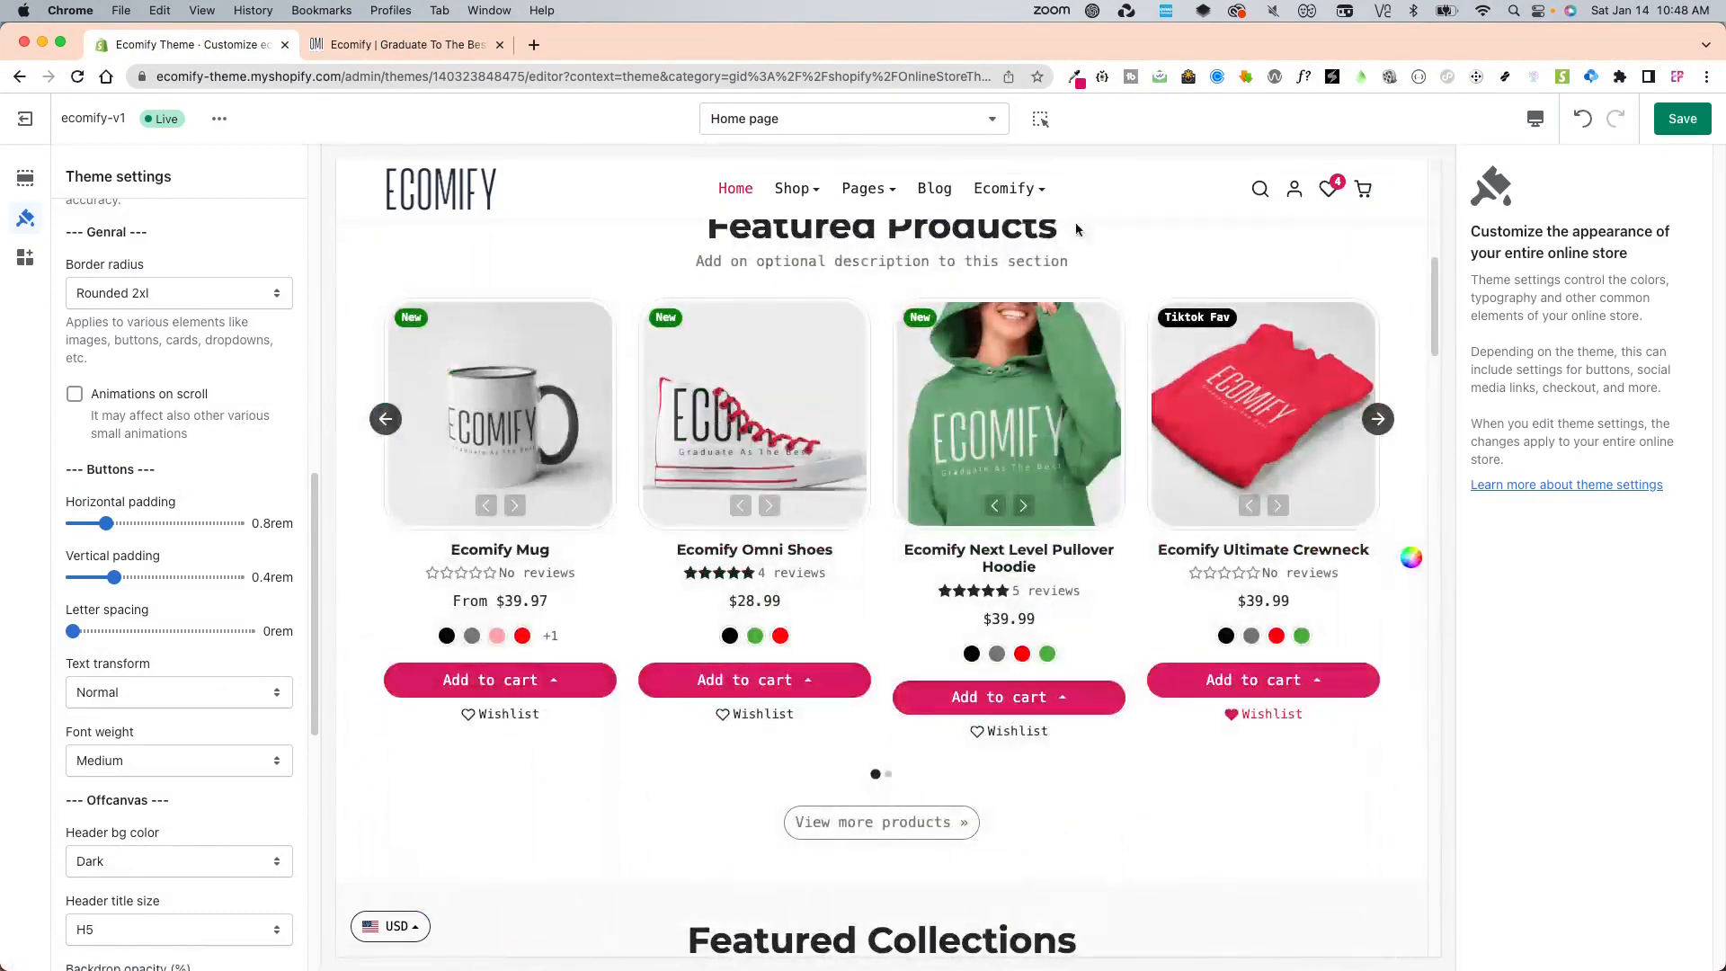
pyautogui.click(1674, 123)
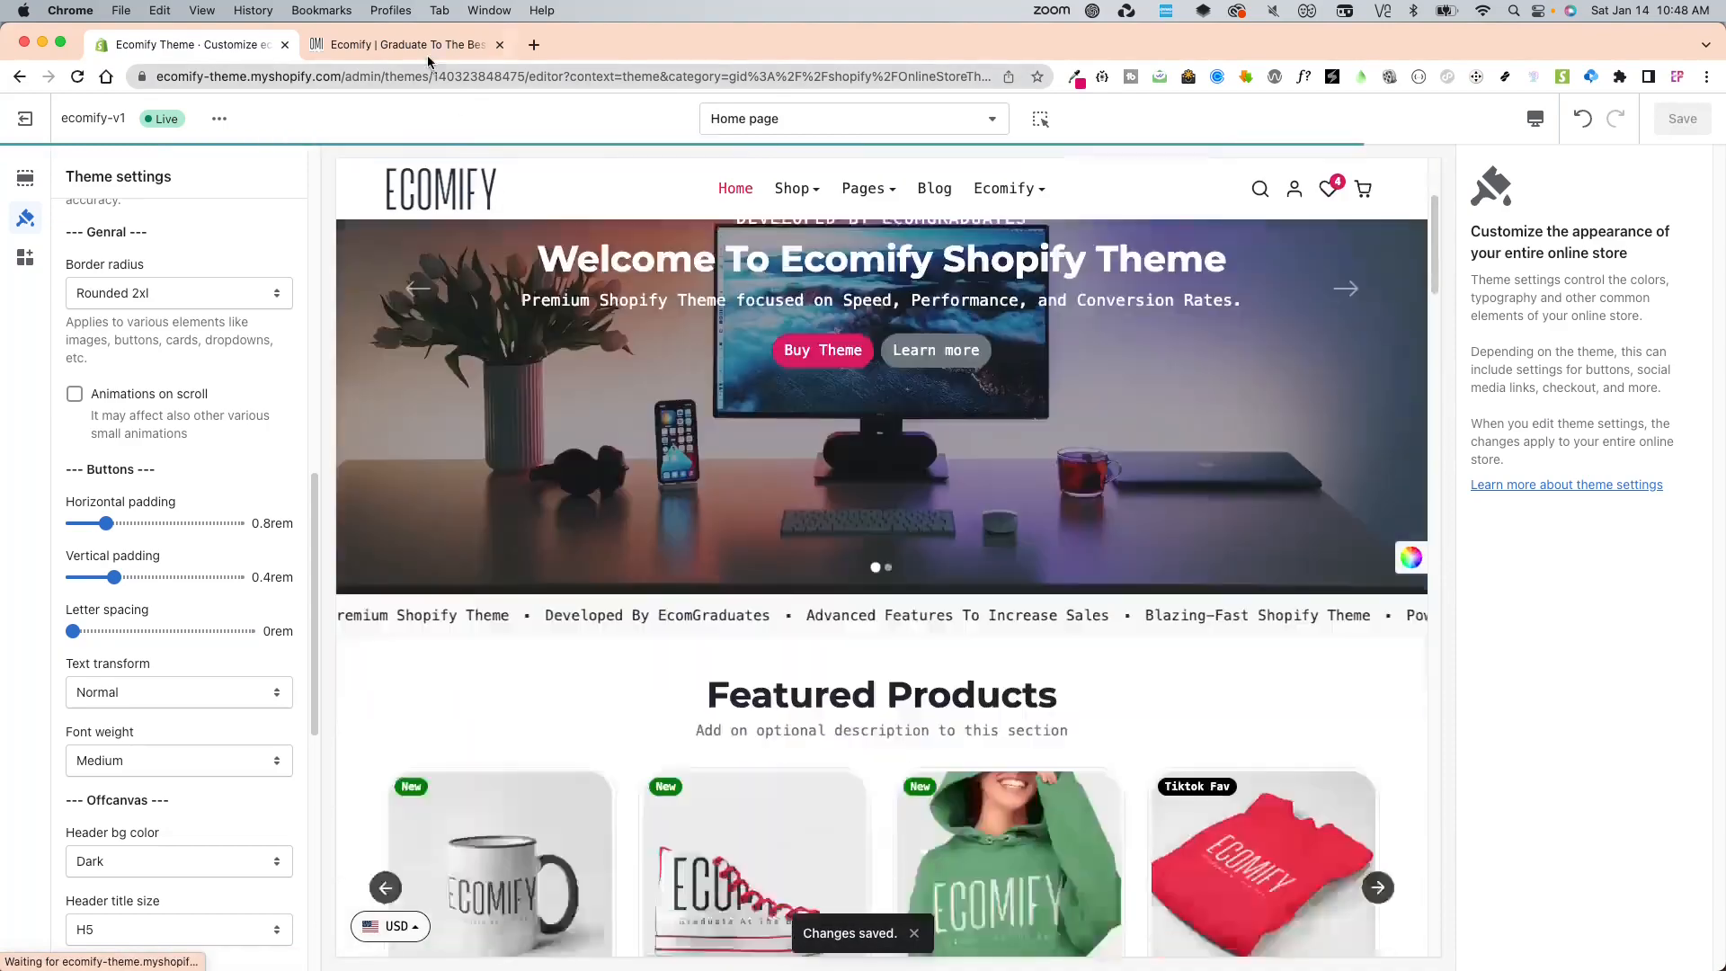
# Examine how the live storefront's home page sections and Shop menu load without scroll animations.
pyautogui.click(428, 56)
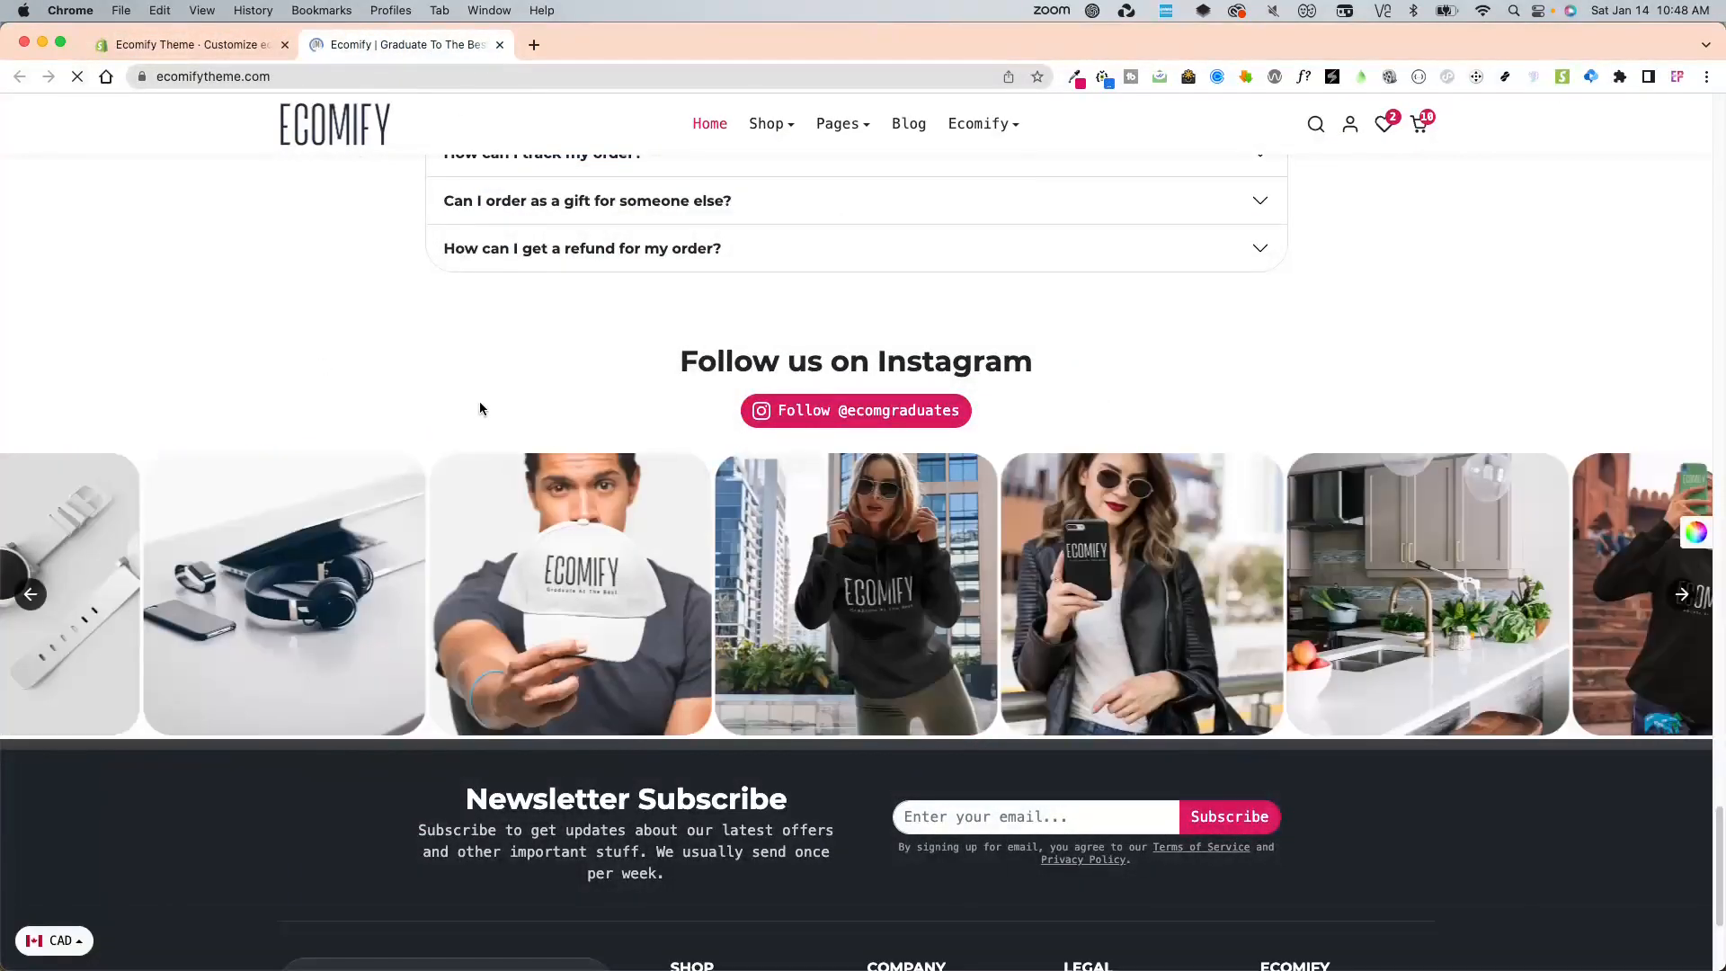
pyautogui.scroll(20, 486, 400)
pyautogui.scroll(-1, 499, 391)
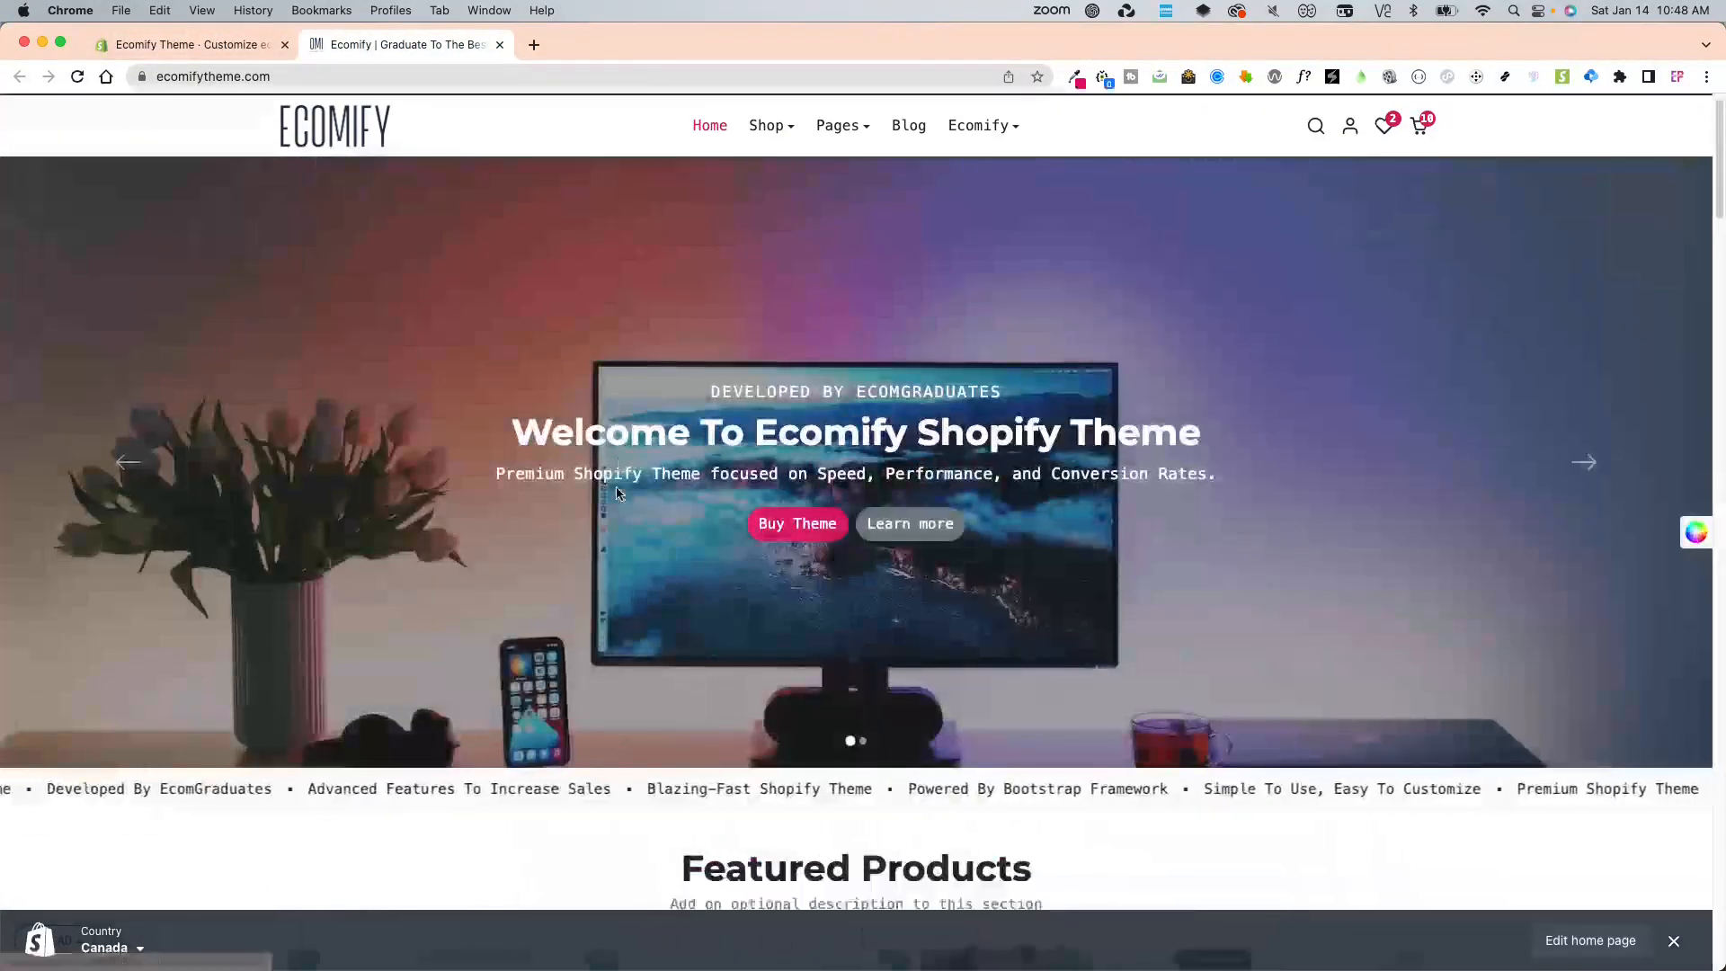
pyautogui.scroll(-4, 632, 621)
pyautogui.scroll(-10, 632, 621)
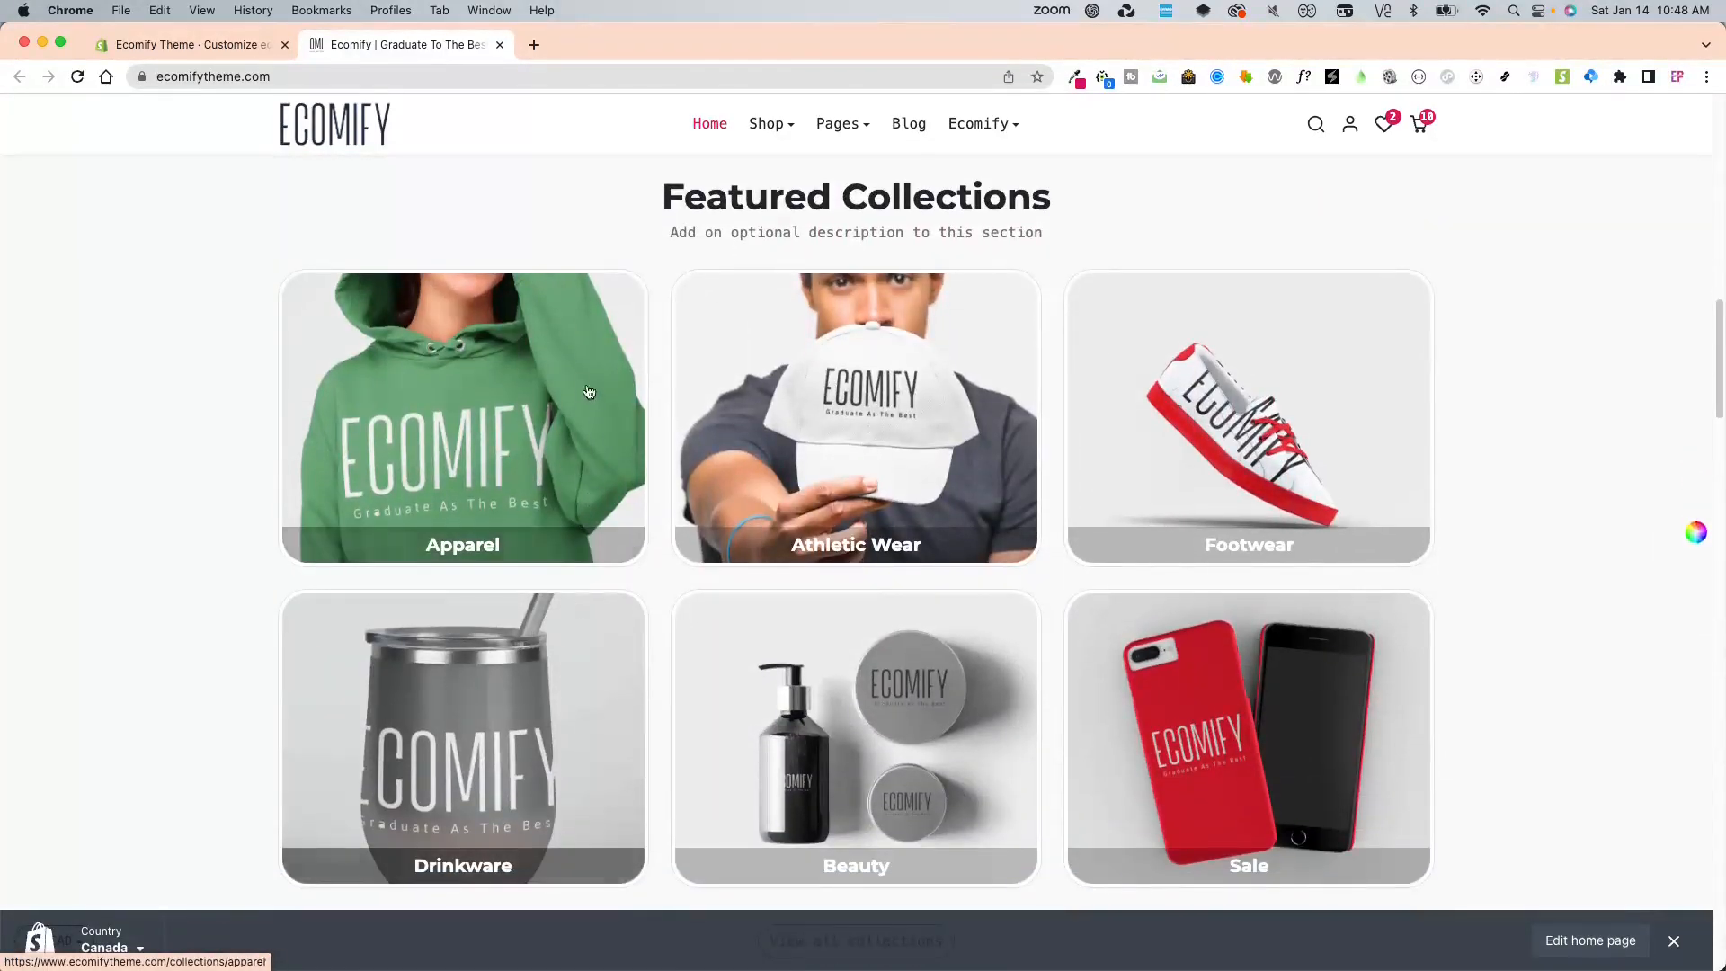
pyautogui.scroll(15, 578, 538)
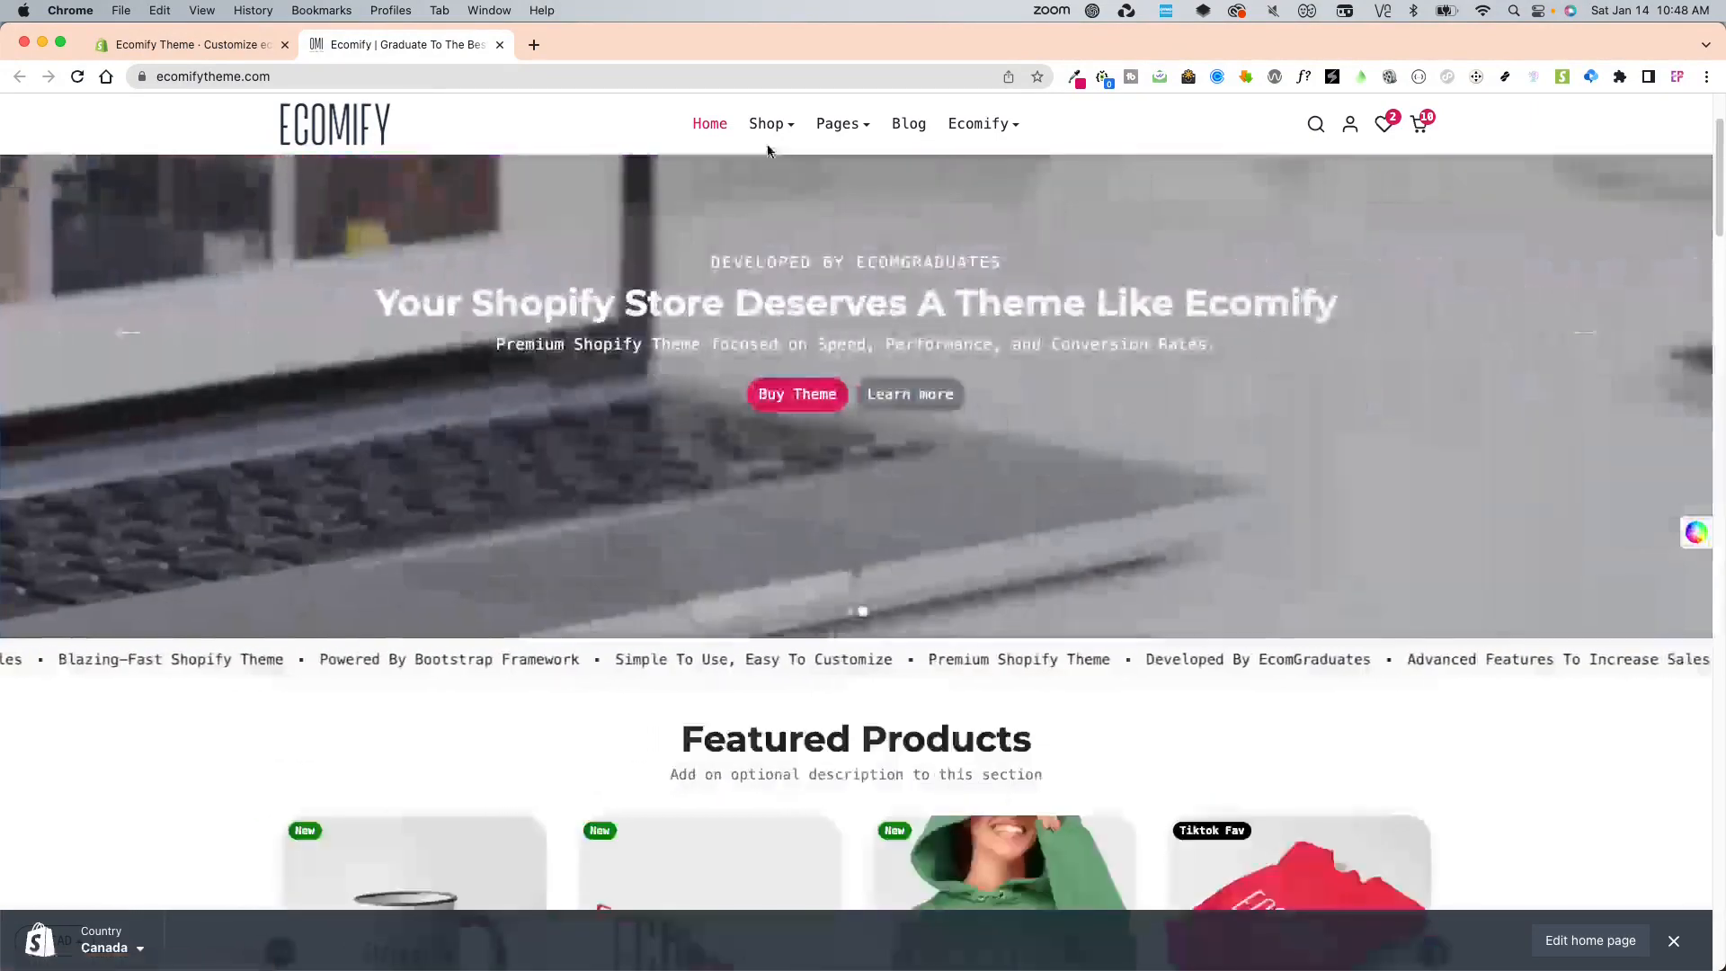
pyautogui.moveTo(778, 131)
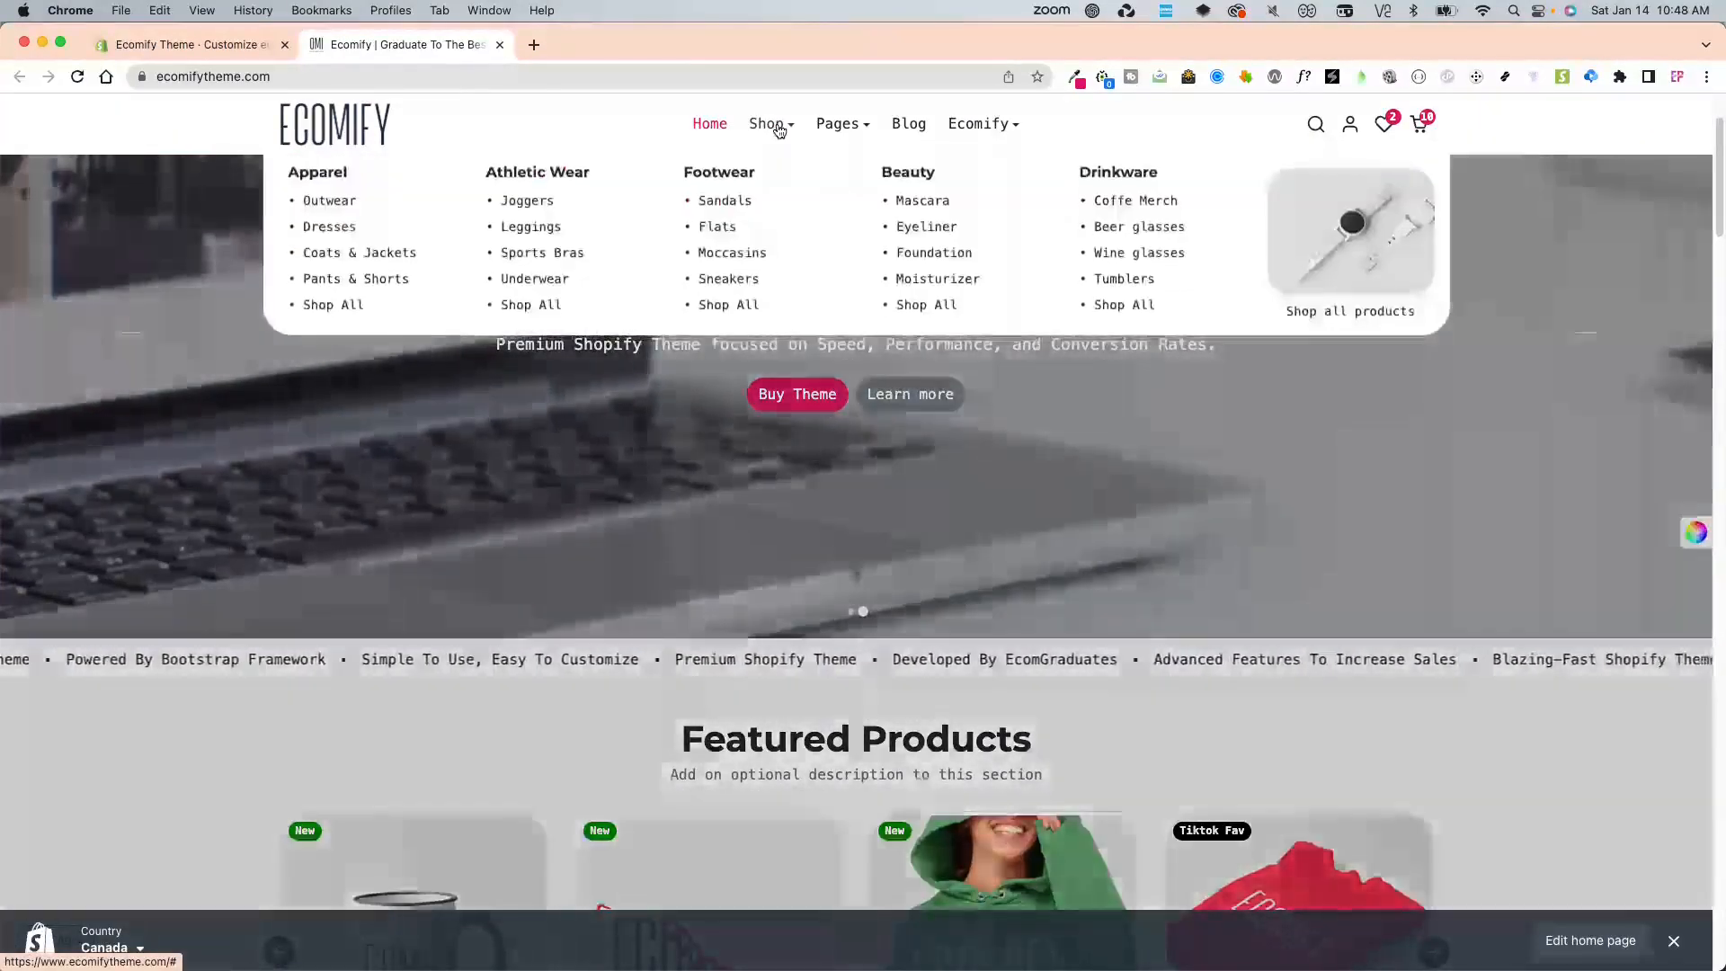
pyautogui.scroll(-10, 852, 578)
pyautogui.scroll(-20, 853, 582)
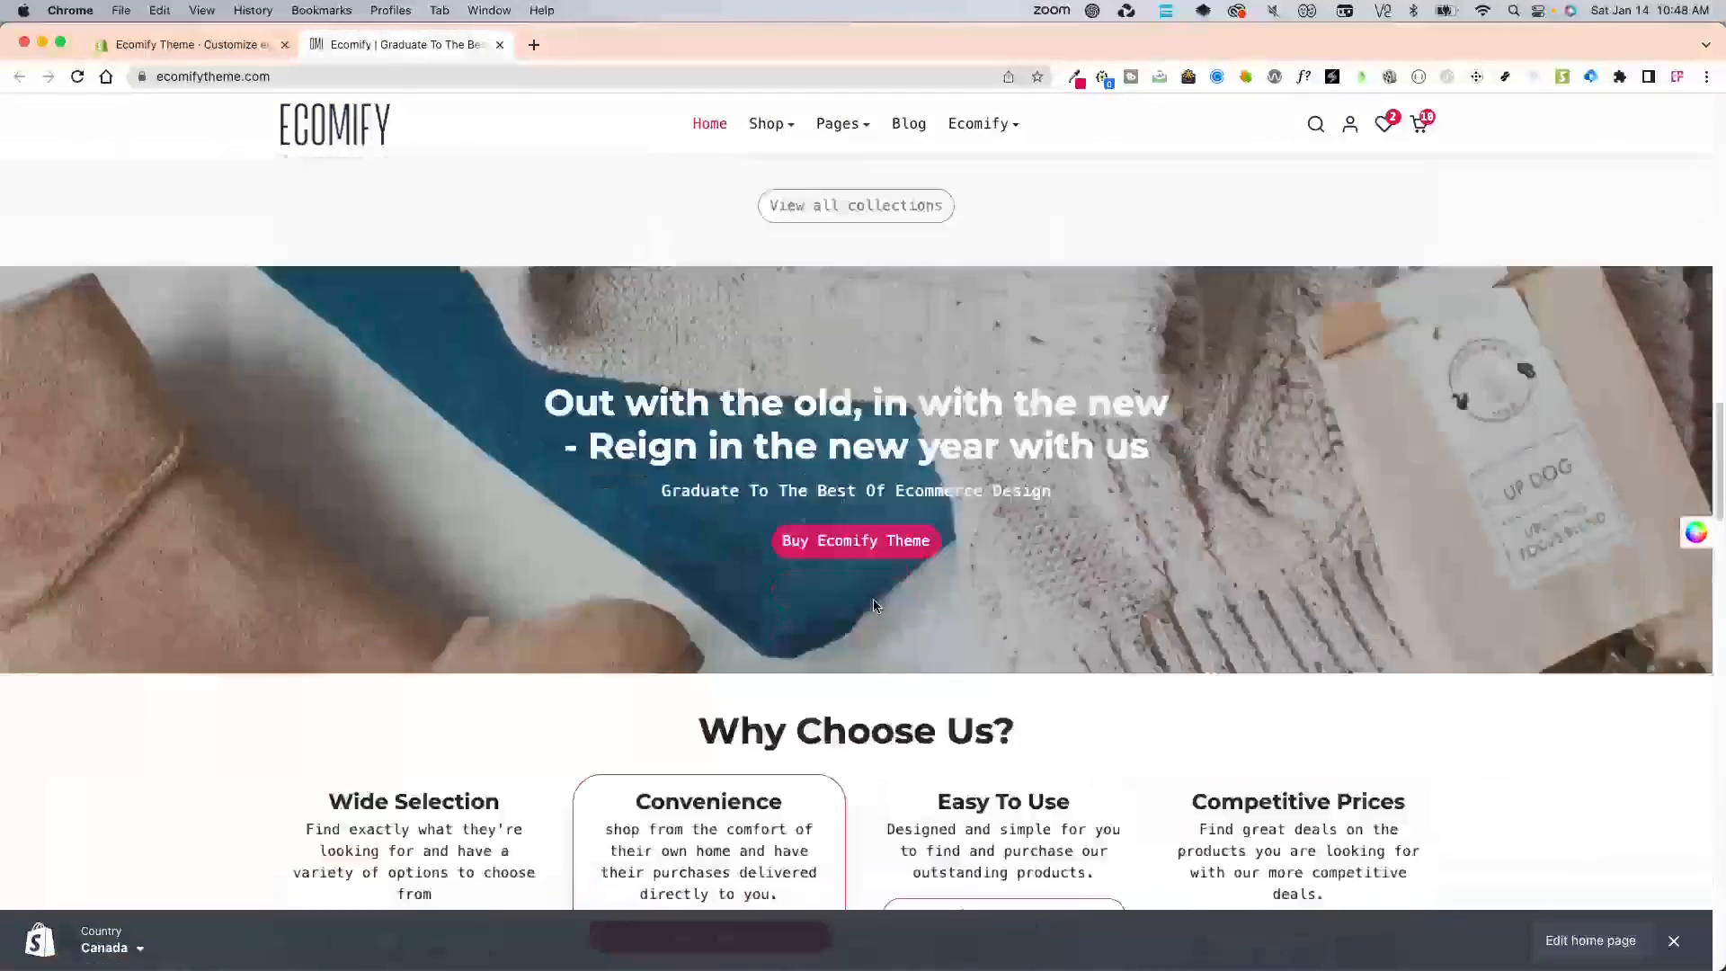
pyautogui.scroll(-15, 874, 600)
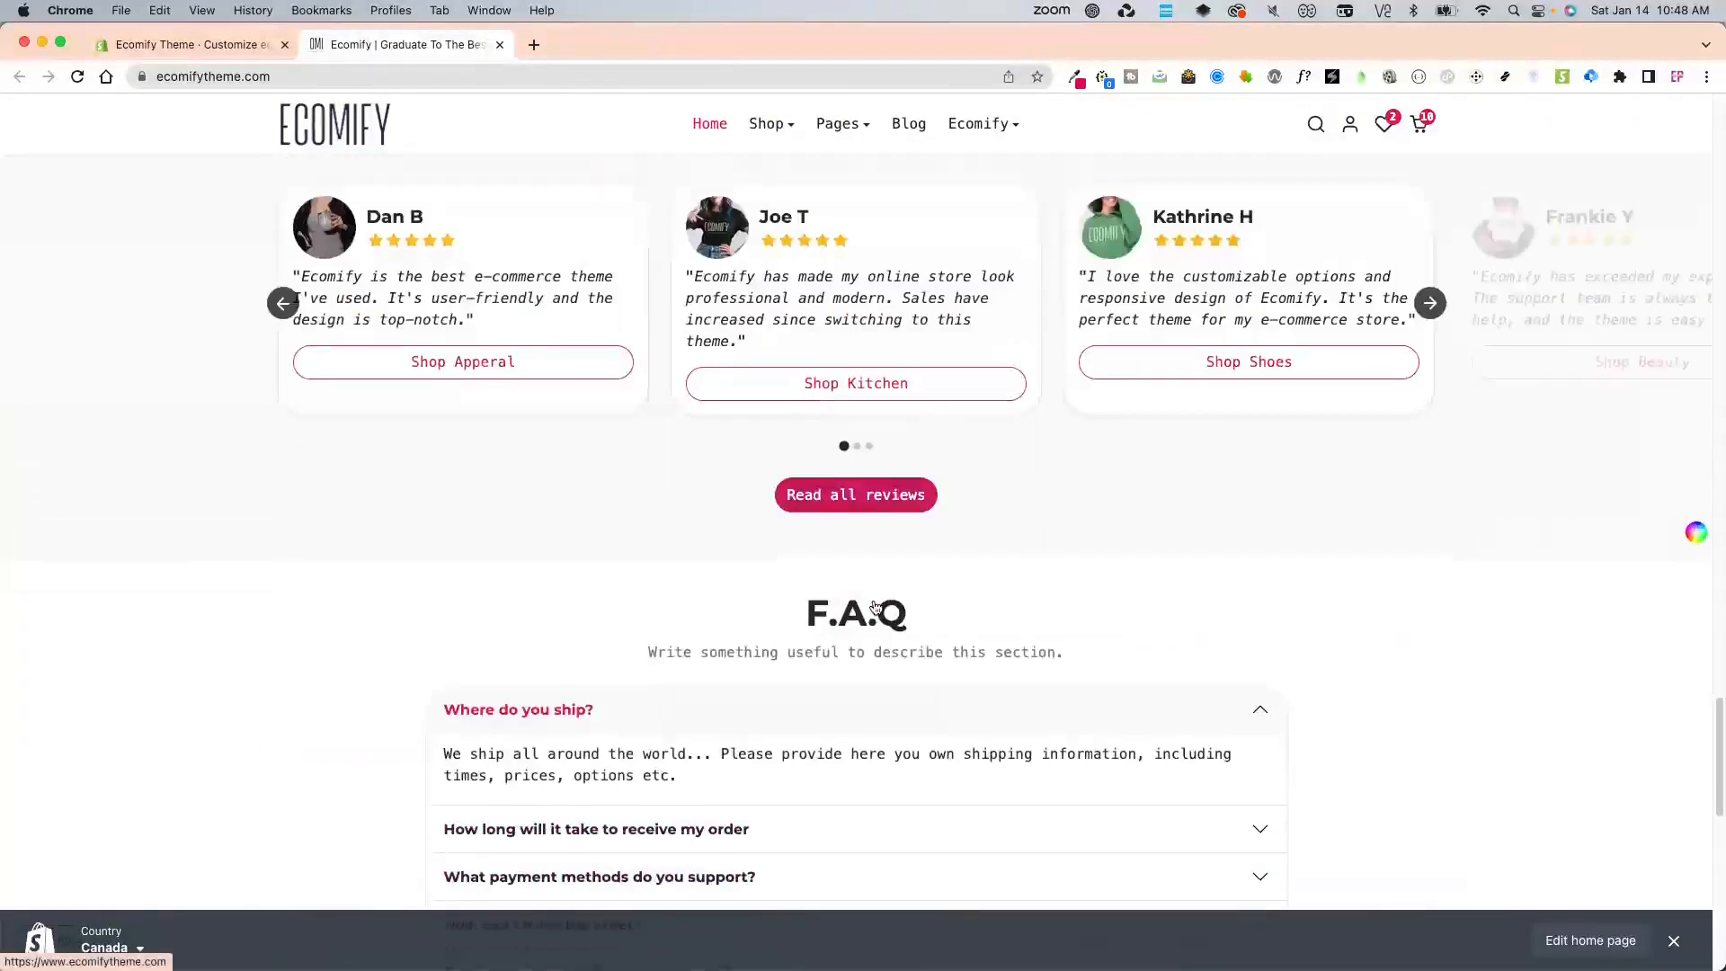
pyautogui.scroll(20, 874, 601)
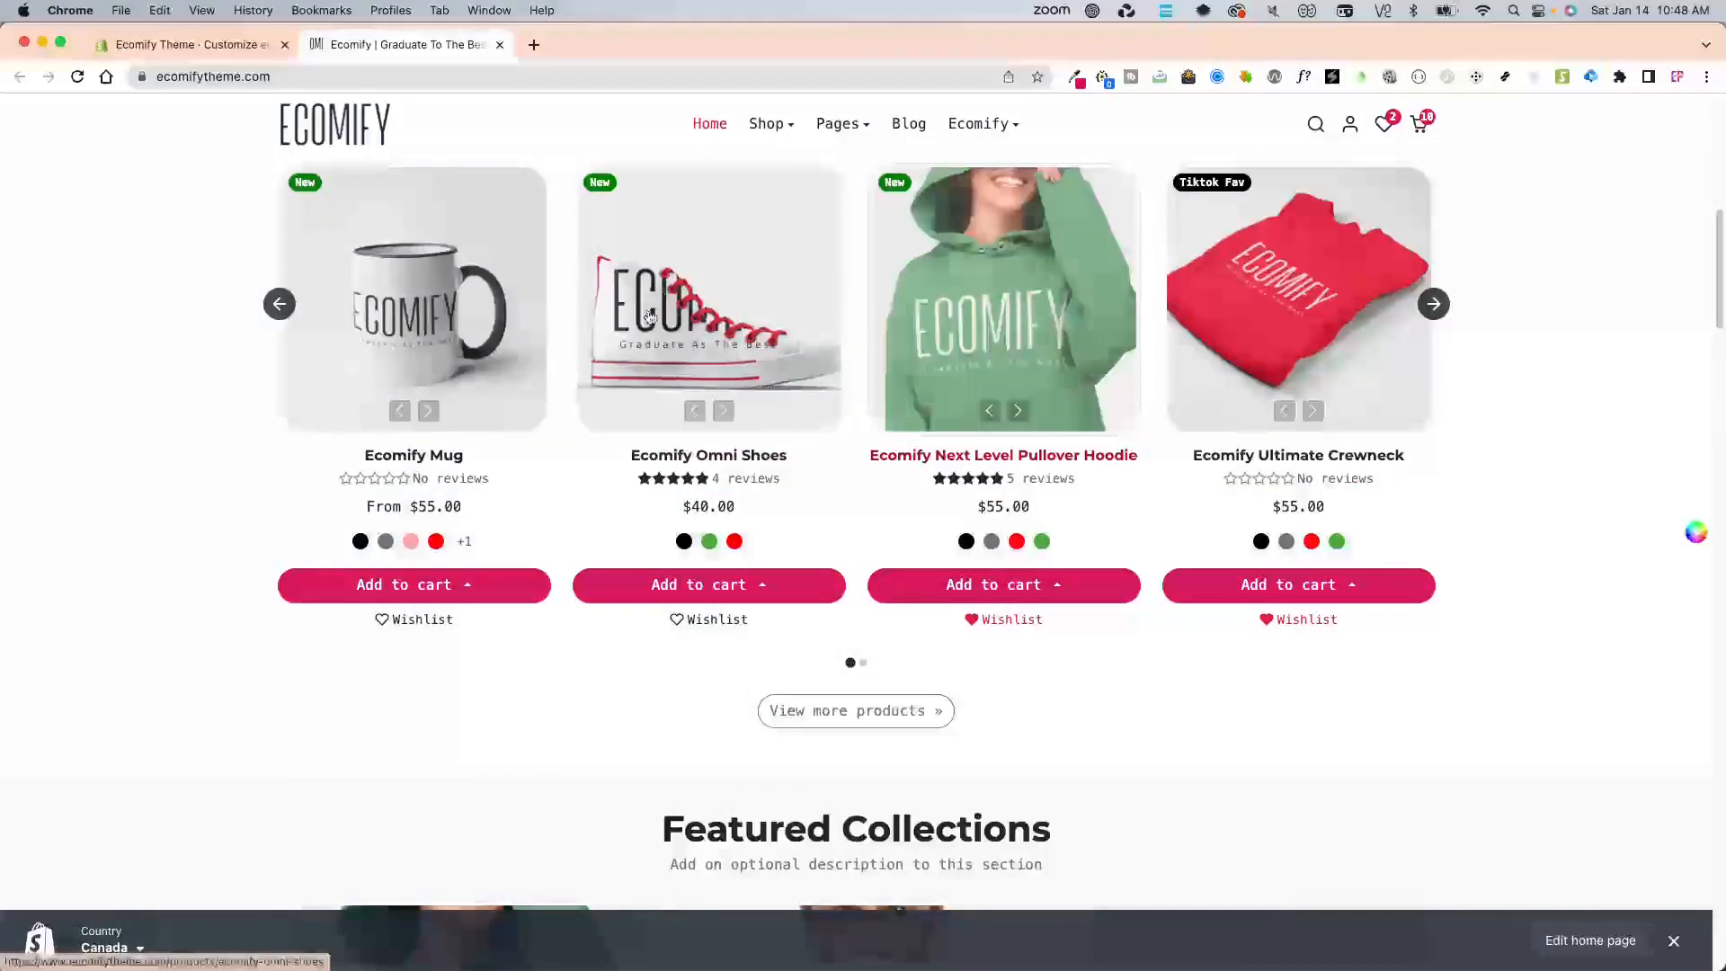
# Switch back to the theme editor, re-enable Animations on scroll, and review the animated sections in the home page preview.
pyautogui.click(180, 44)
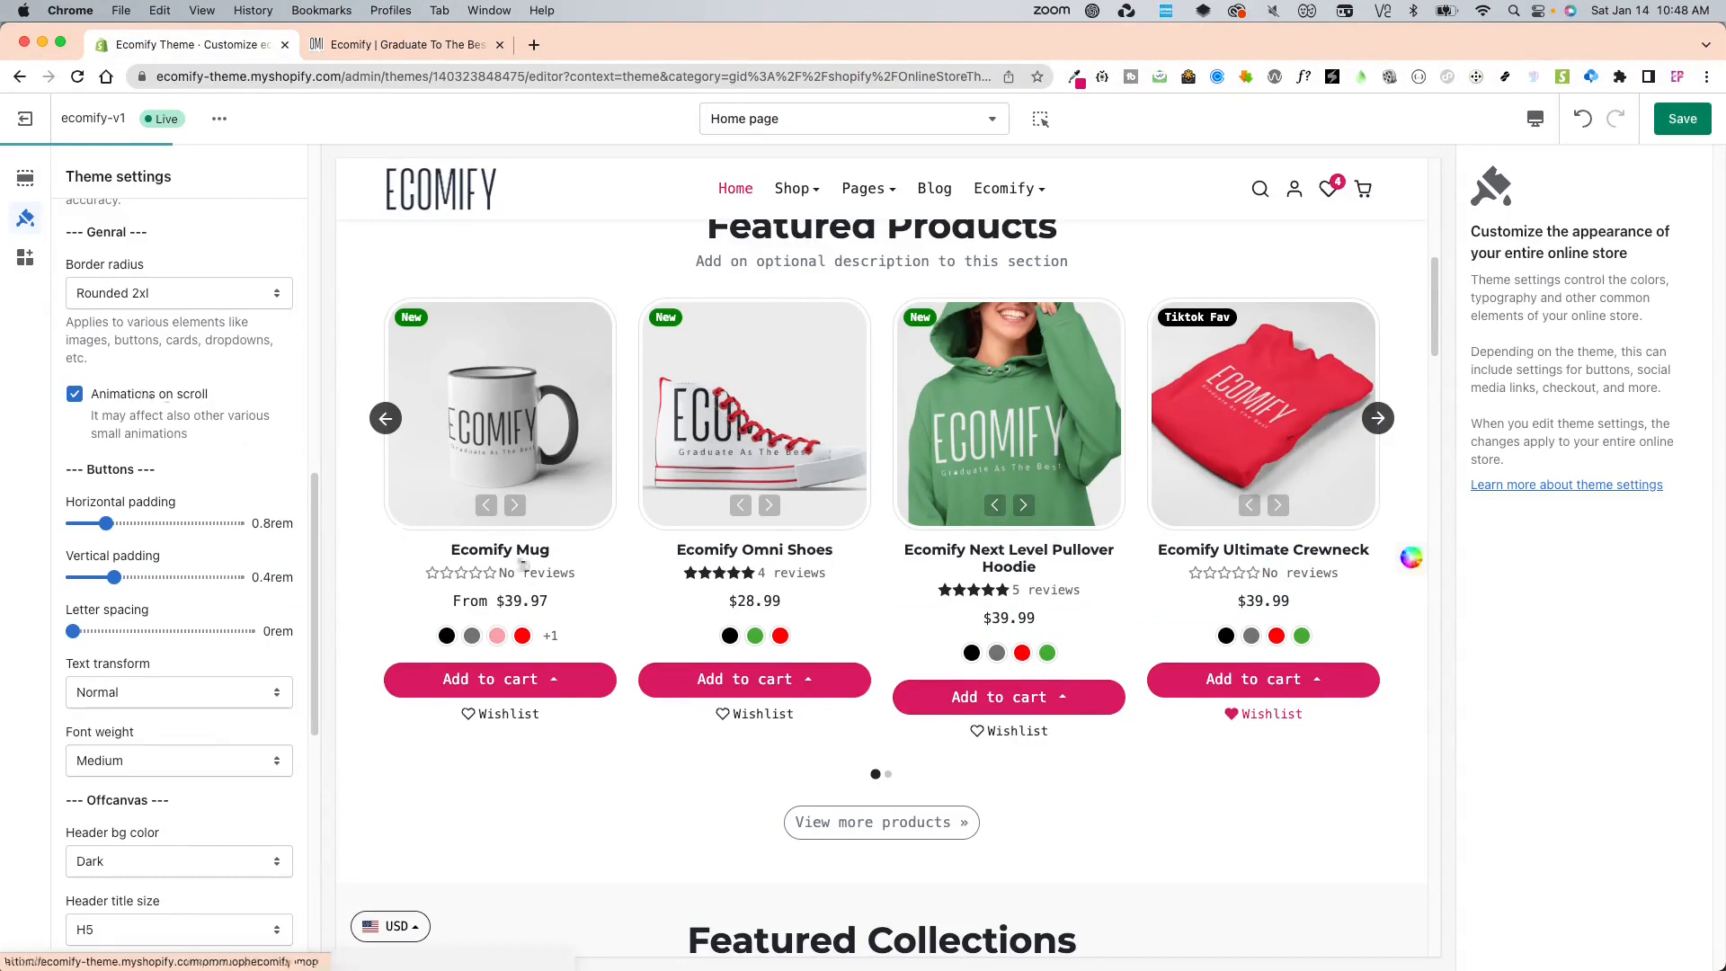
pyautogui.scroll(-4, 531, 688)
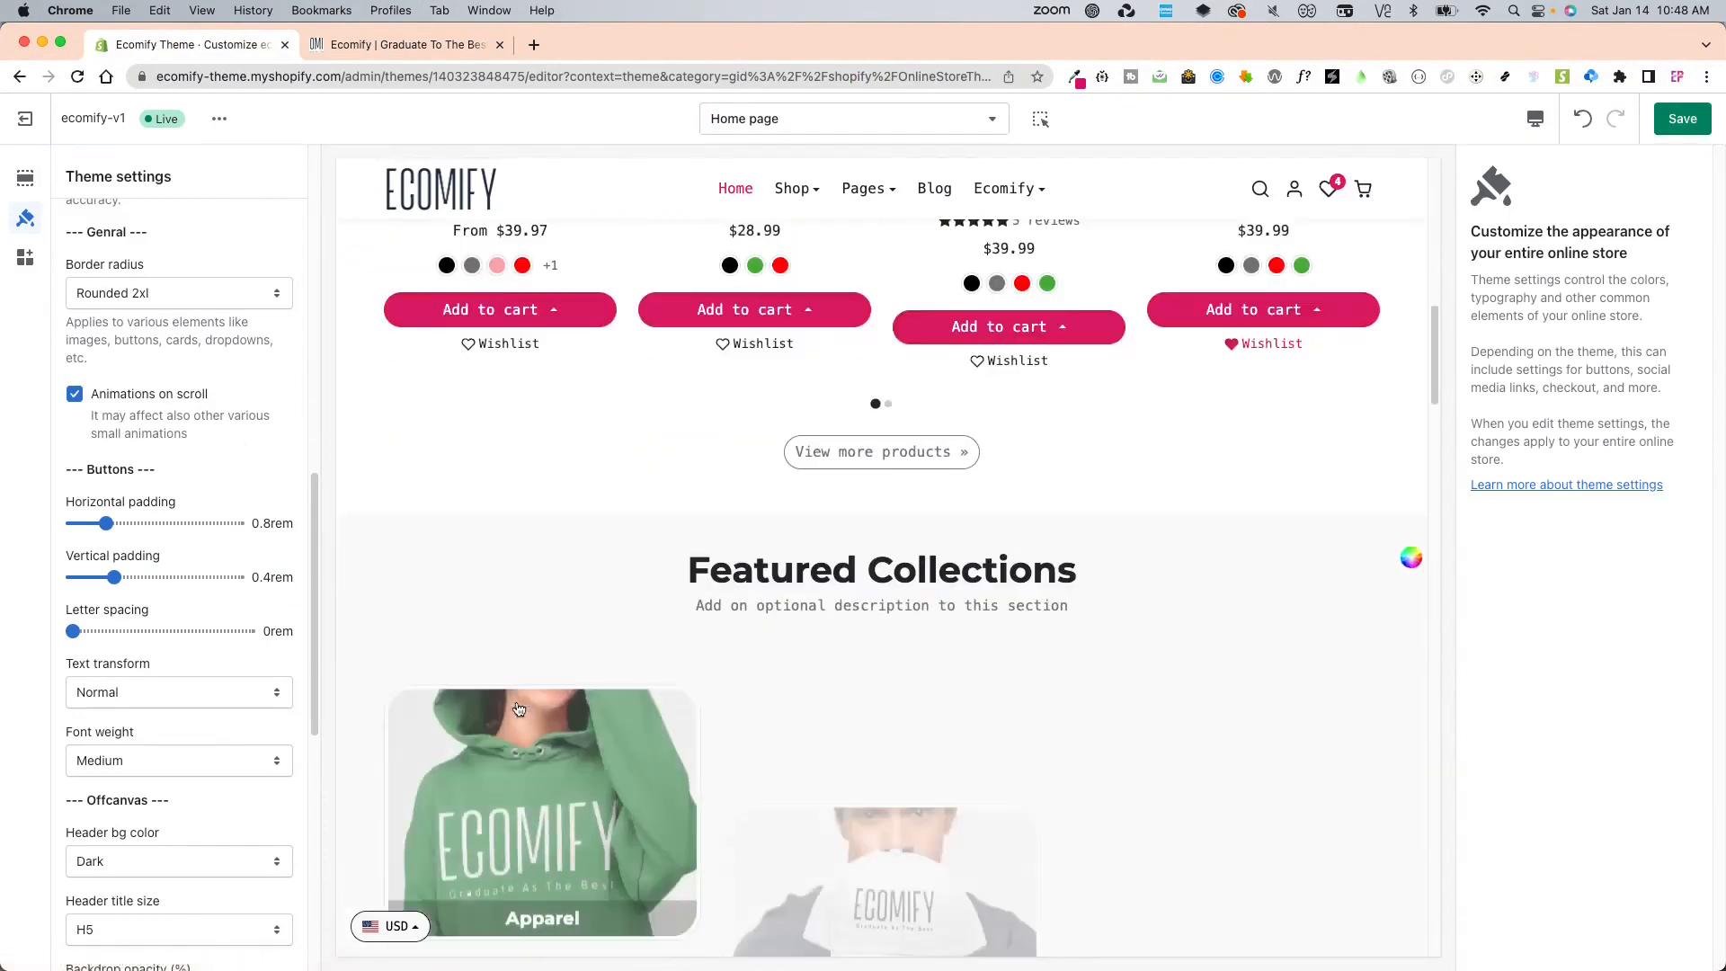
pyautogui.scroll(9, 531, 686)
pyautogui.scroll(-5, 541, 660)
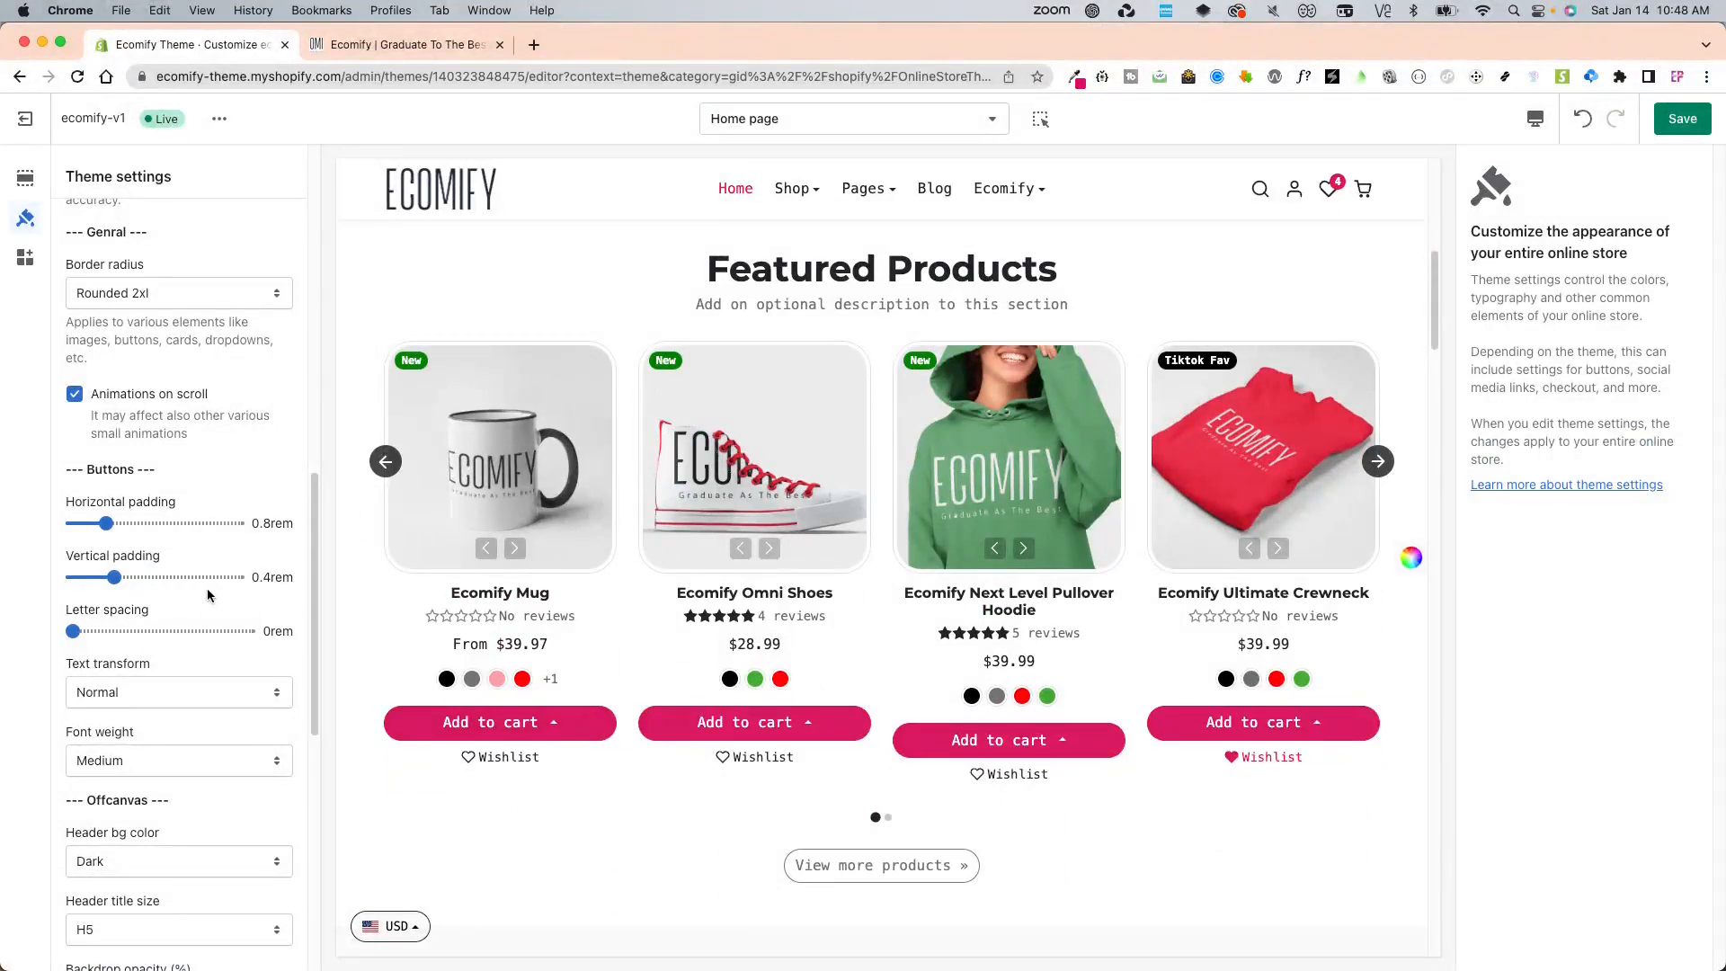
# Set the buttons' horizontal padding to 1.8rem and review the buttons across the home page preview.
pyautogui.scroll(-1, 658, 607)
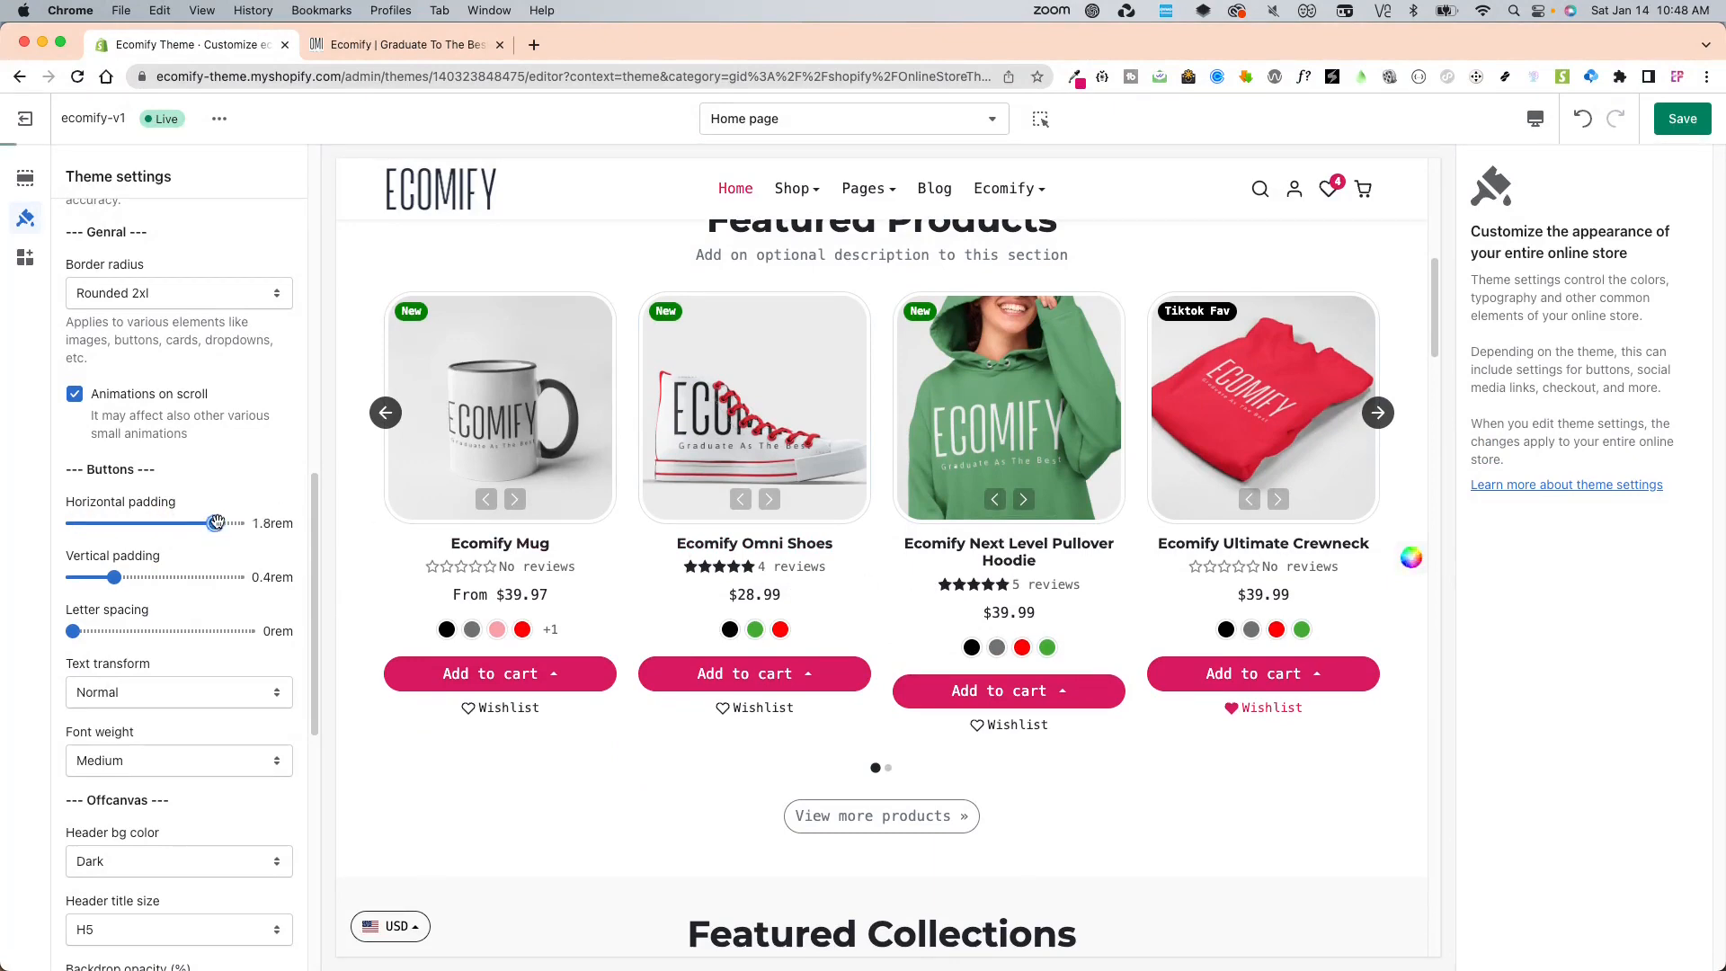
pyautogui.scroll(-10, 601, 613)
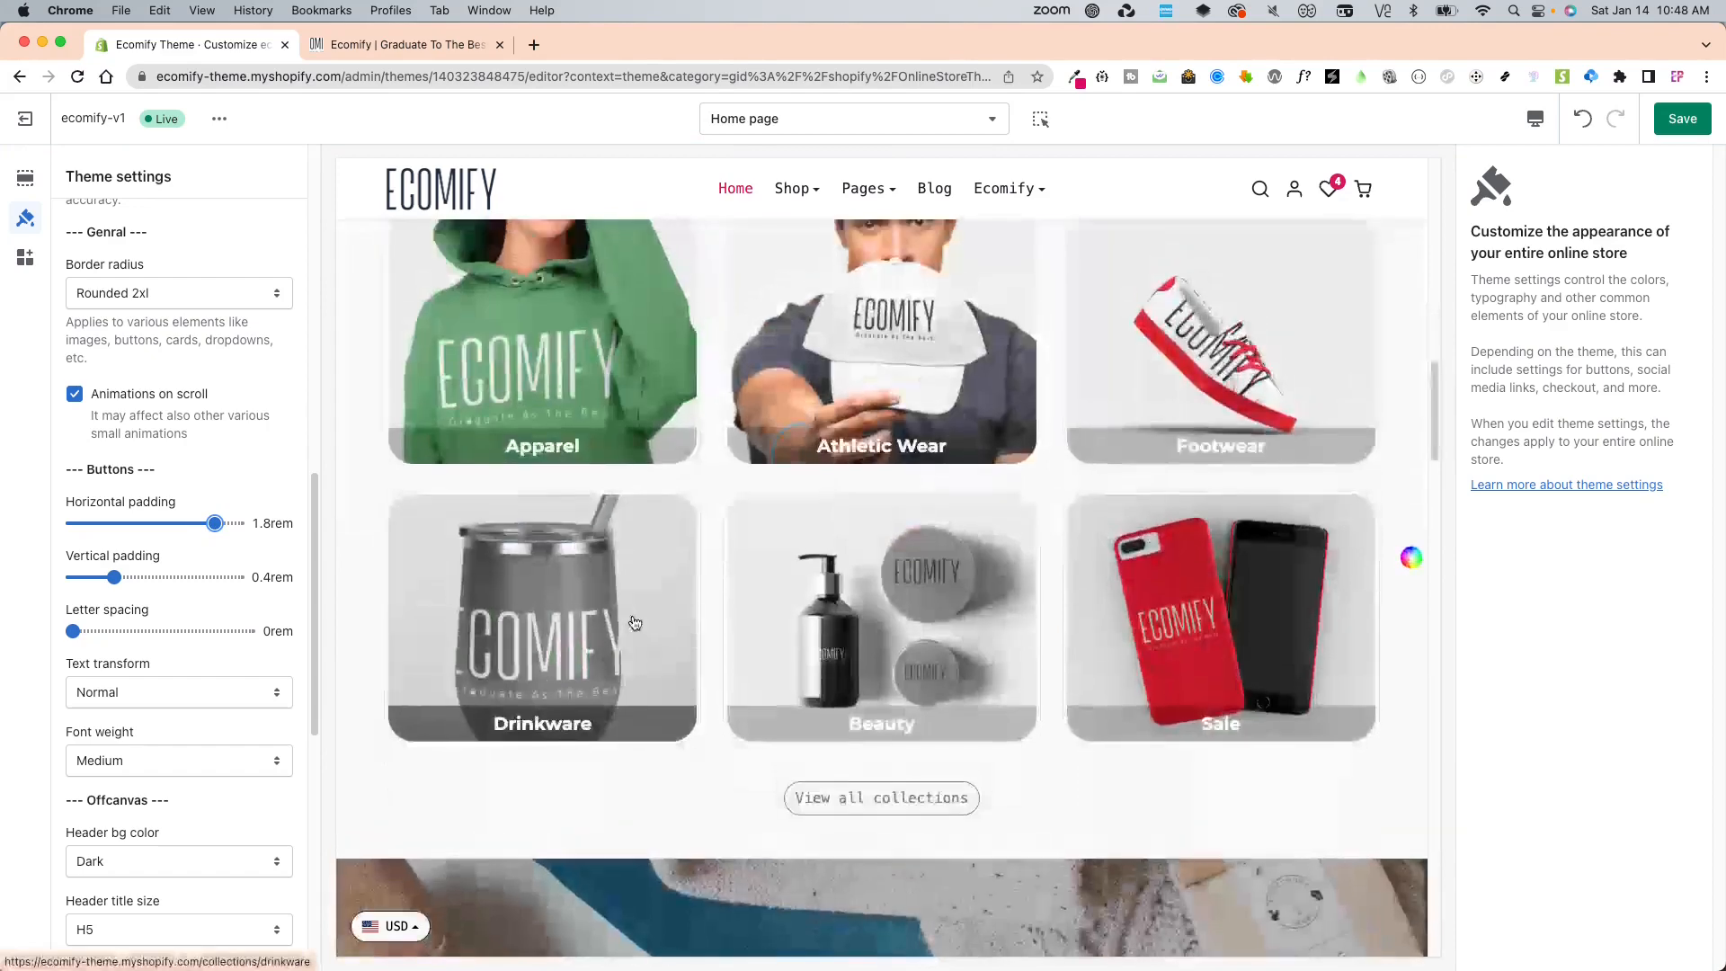
pyautogui.scroll(7, 640, 633)
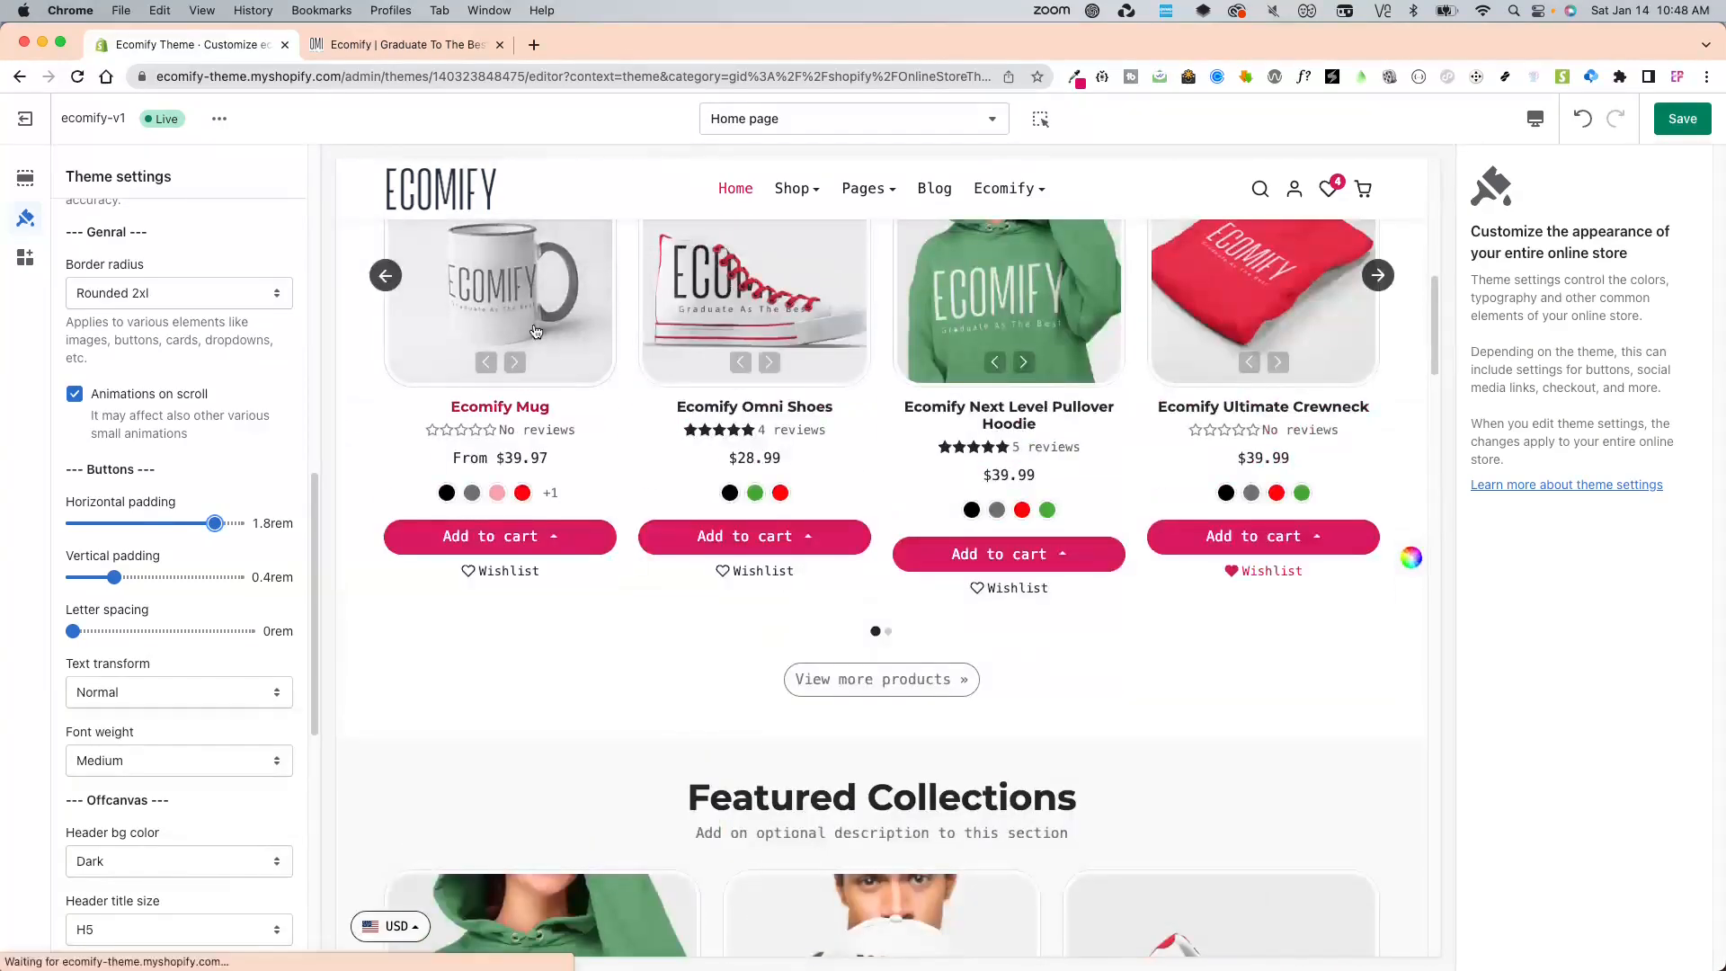
# Open the Ecomify Mug product page in the preview and compare button horizontal padding of 0.7rem and 1.8rem.
pyautogui.click(529, 328)
pyautogui.scroll(-3, 665, 665)
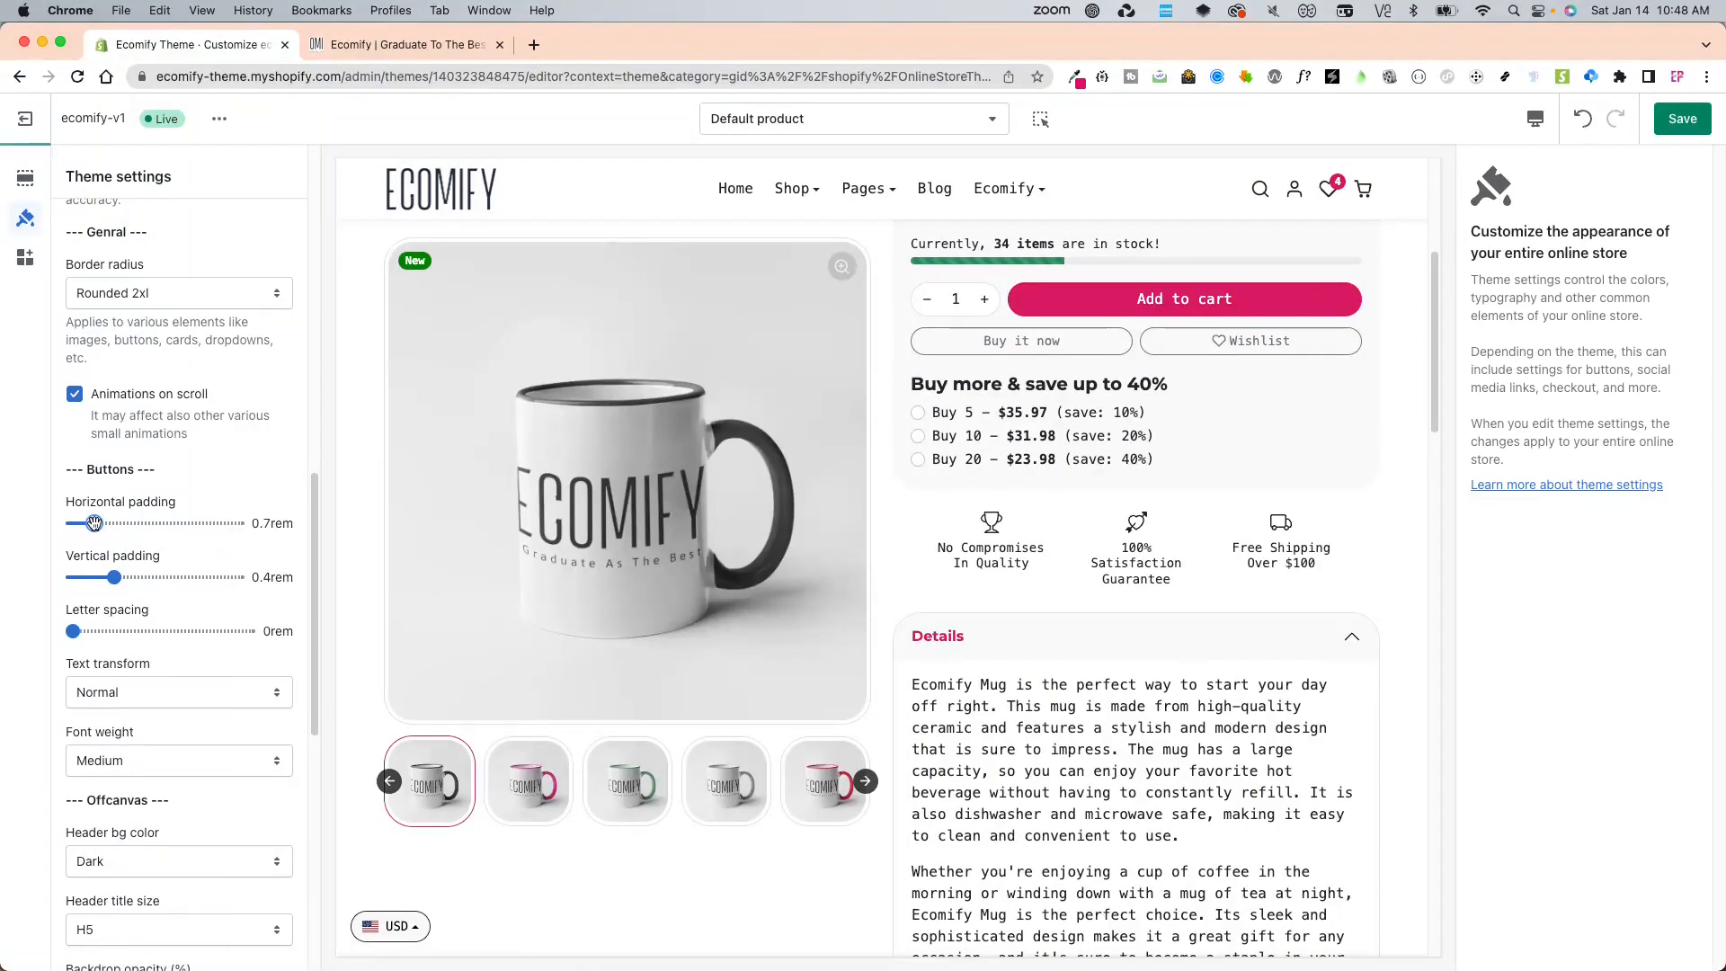
pyautogui.moveTo(94, 523); pyautogui.dragTo(170, 523)
pyautogui.scroll(5, 1107, 560)
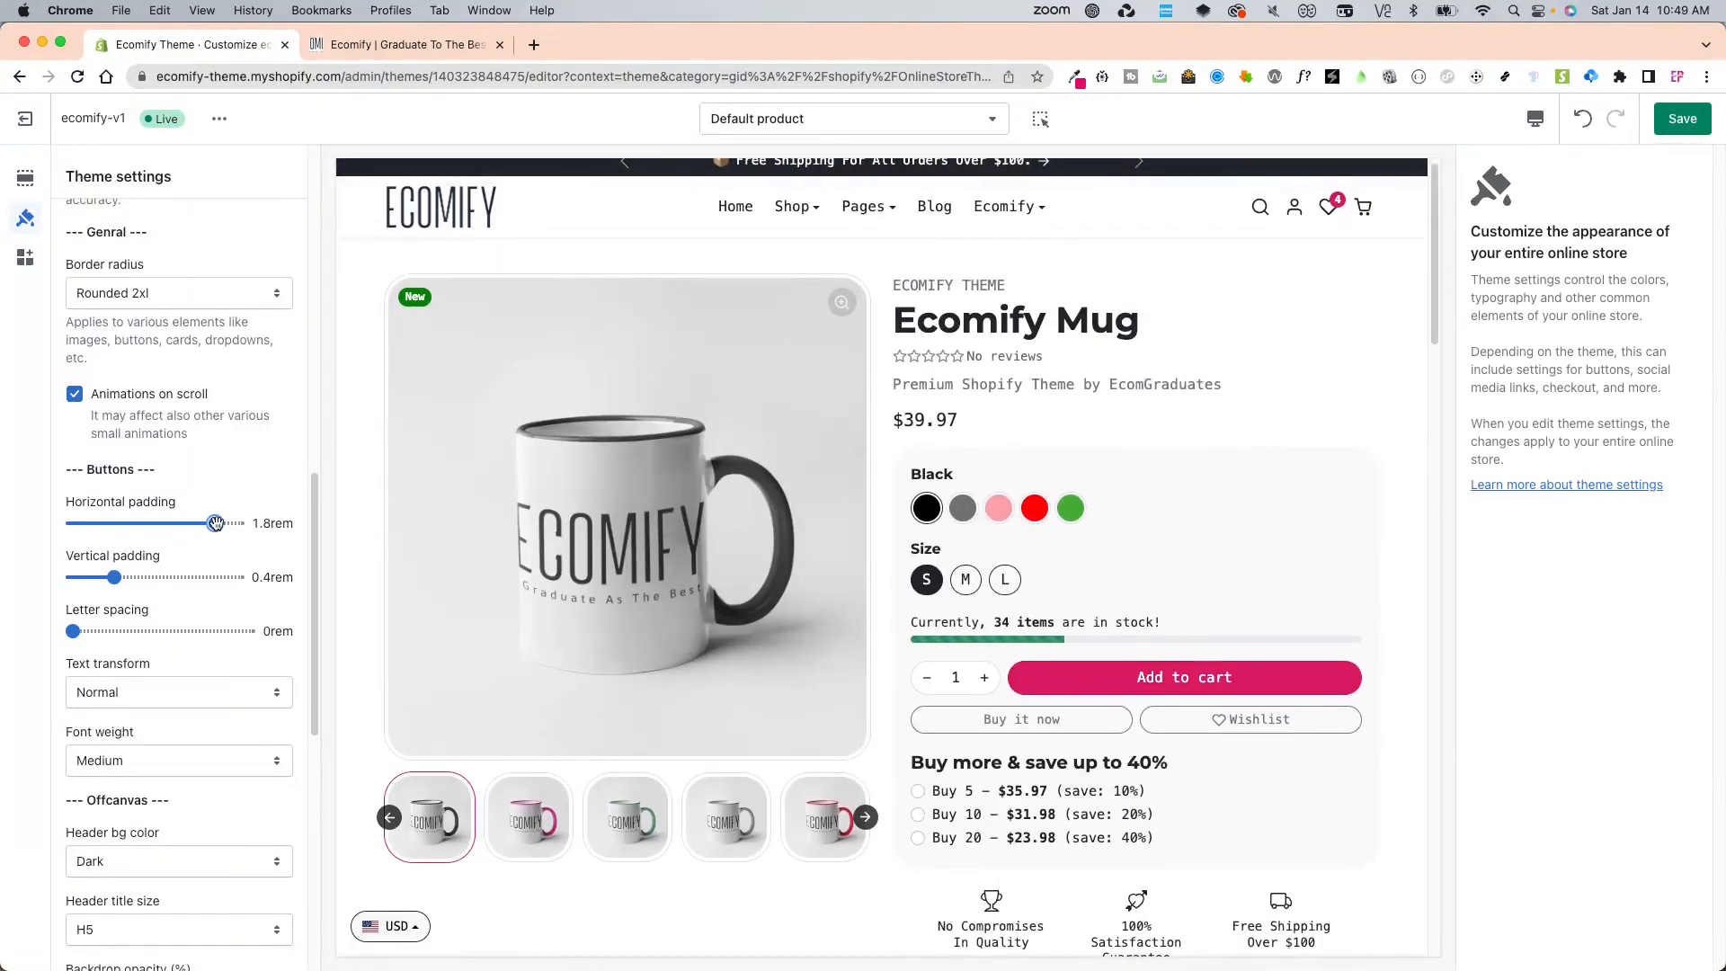
# Try a button horizontal padding of 0.5rem with vertical padding of 0.7rem and 0.2rem on the product page.
pyautogui.moveTo(179, 532); pyautogui.dragTo(88, 526)
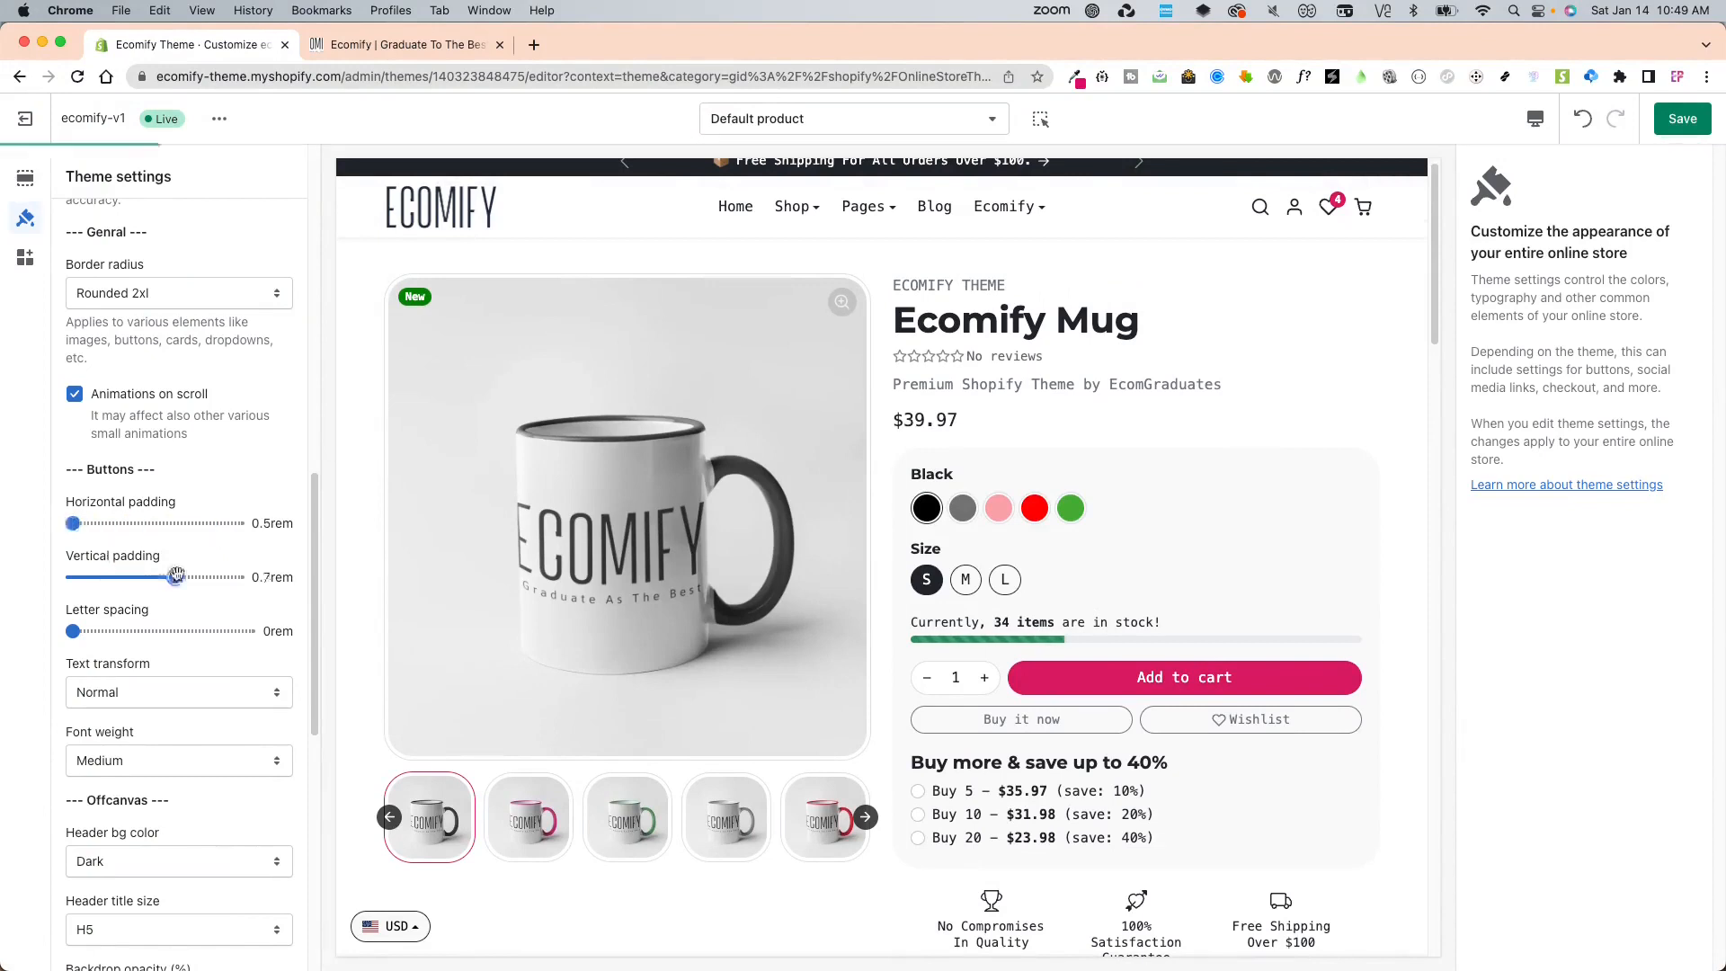
pyautogui.moveTo(176, 576); pyautogui.dragTo(73, 578)
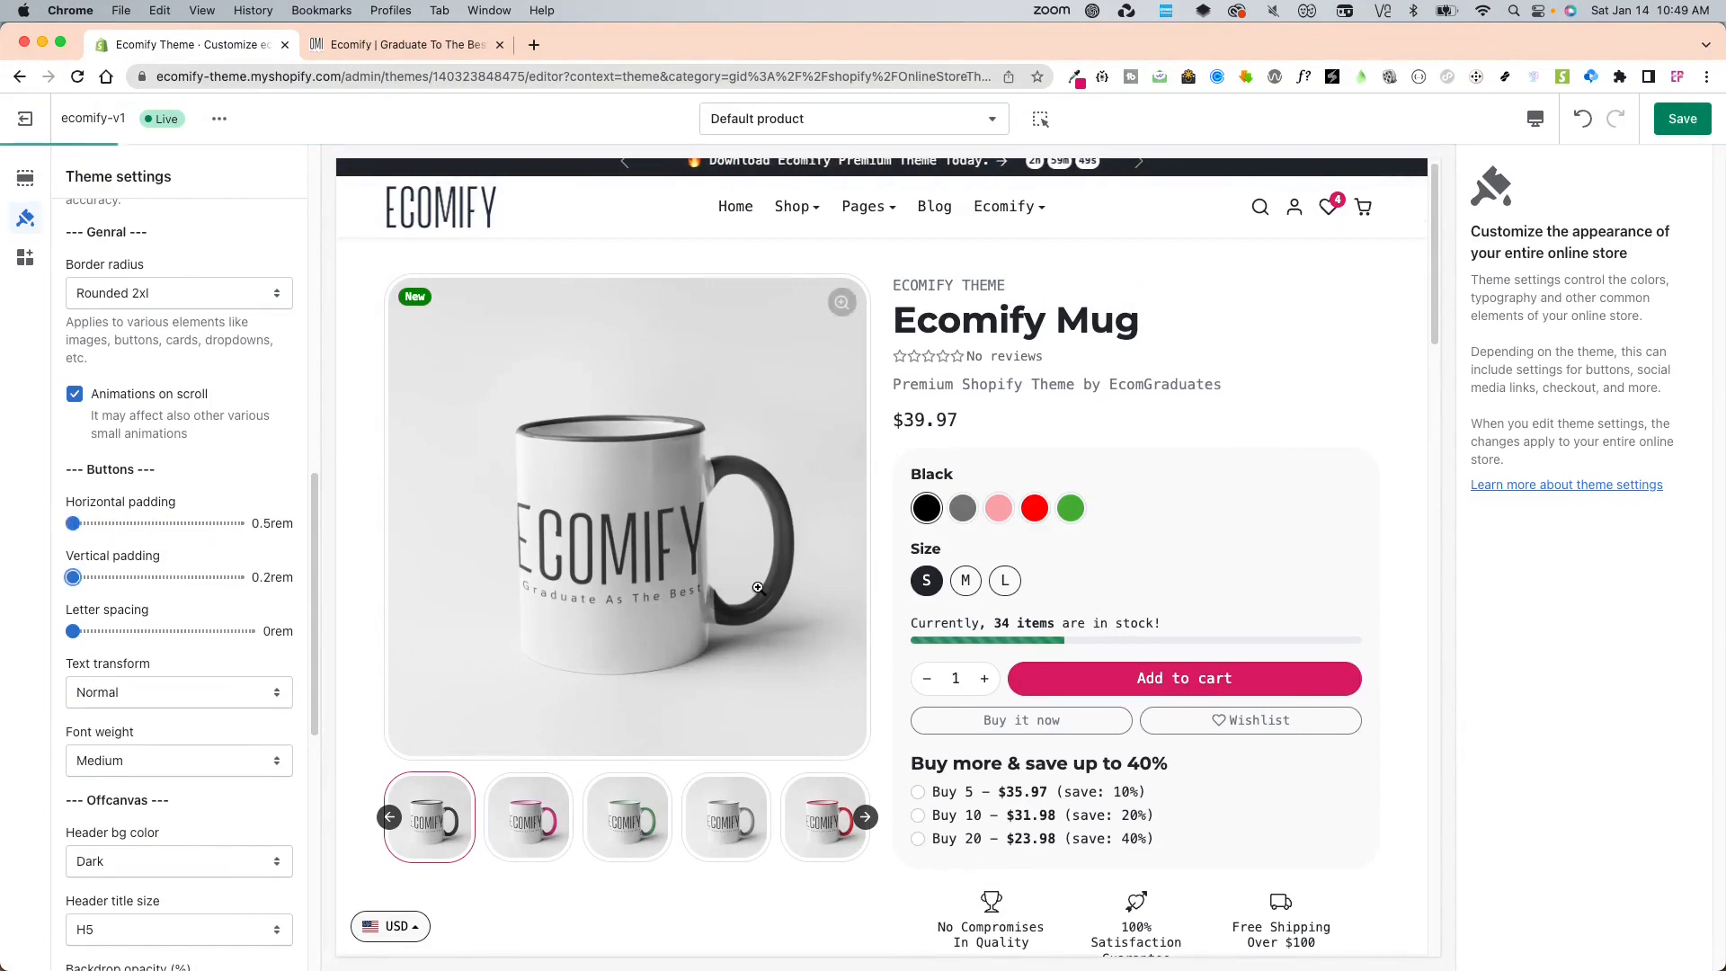
pyautogui.scroll(-1, 904, 598)
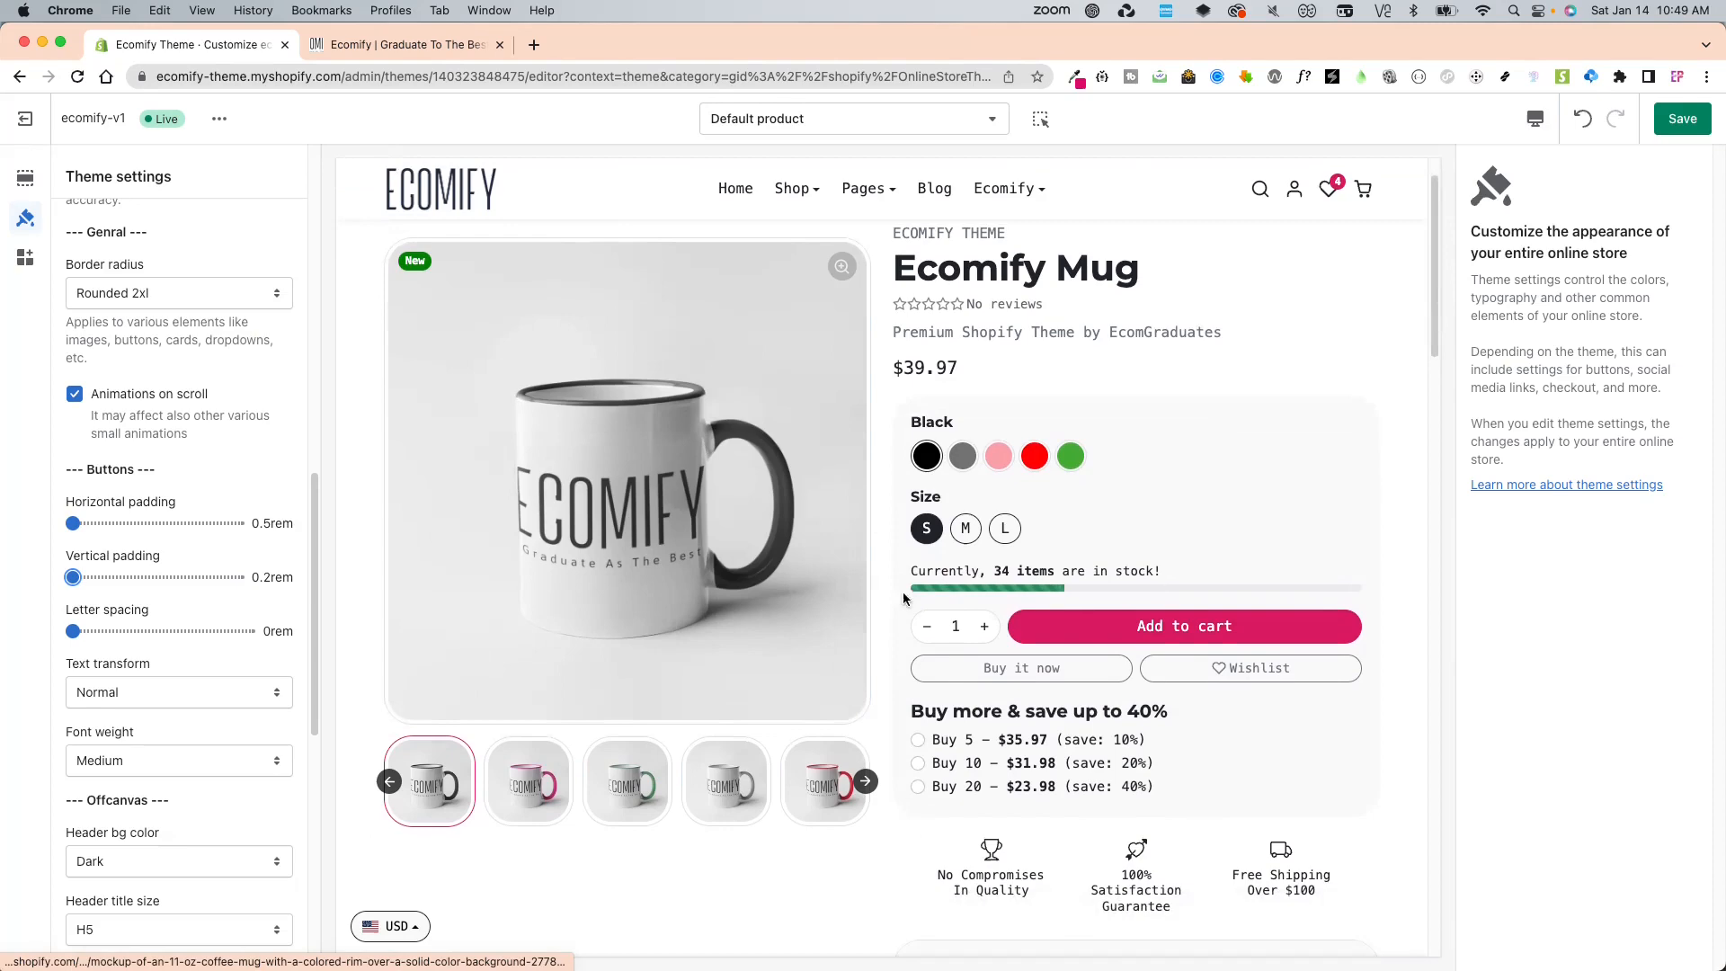
# Set the buttons' horizontal padding to 1.7rem and return the preview to the home page's Featured Products section.
pyautogui.click(204, 524)
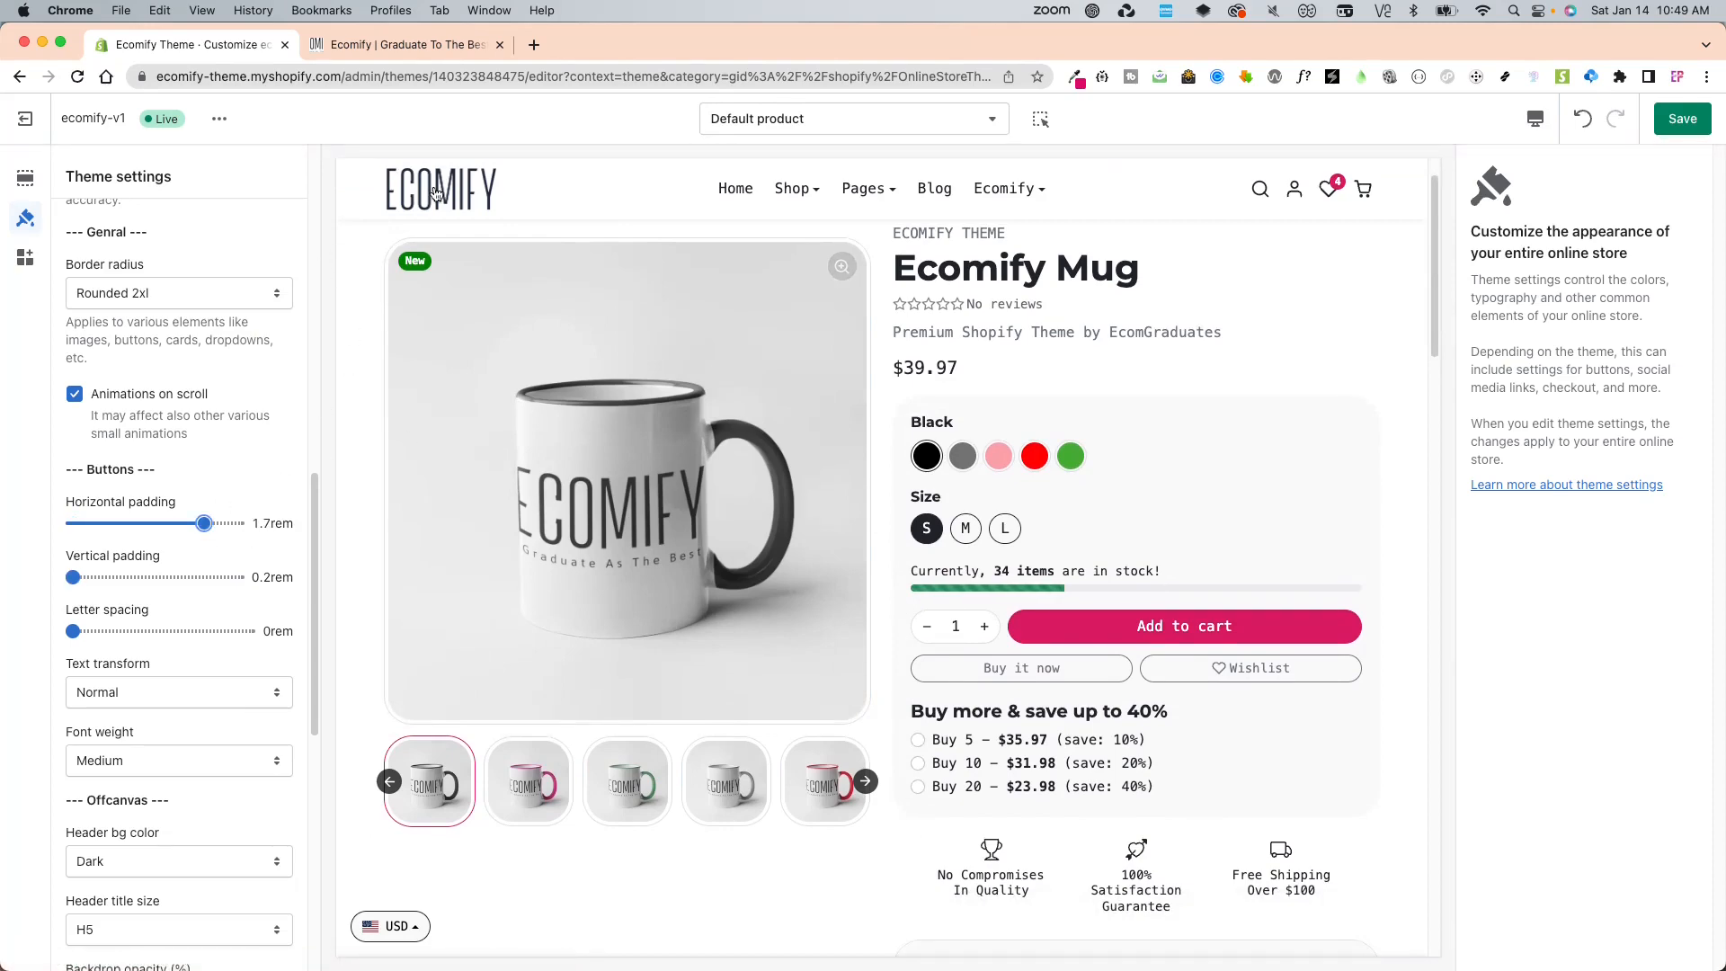
pyautogui.click(735, 189)
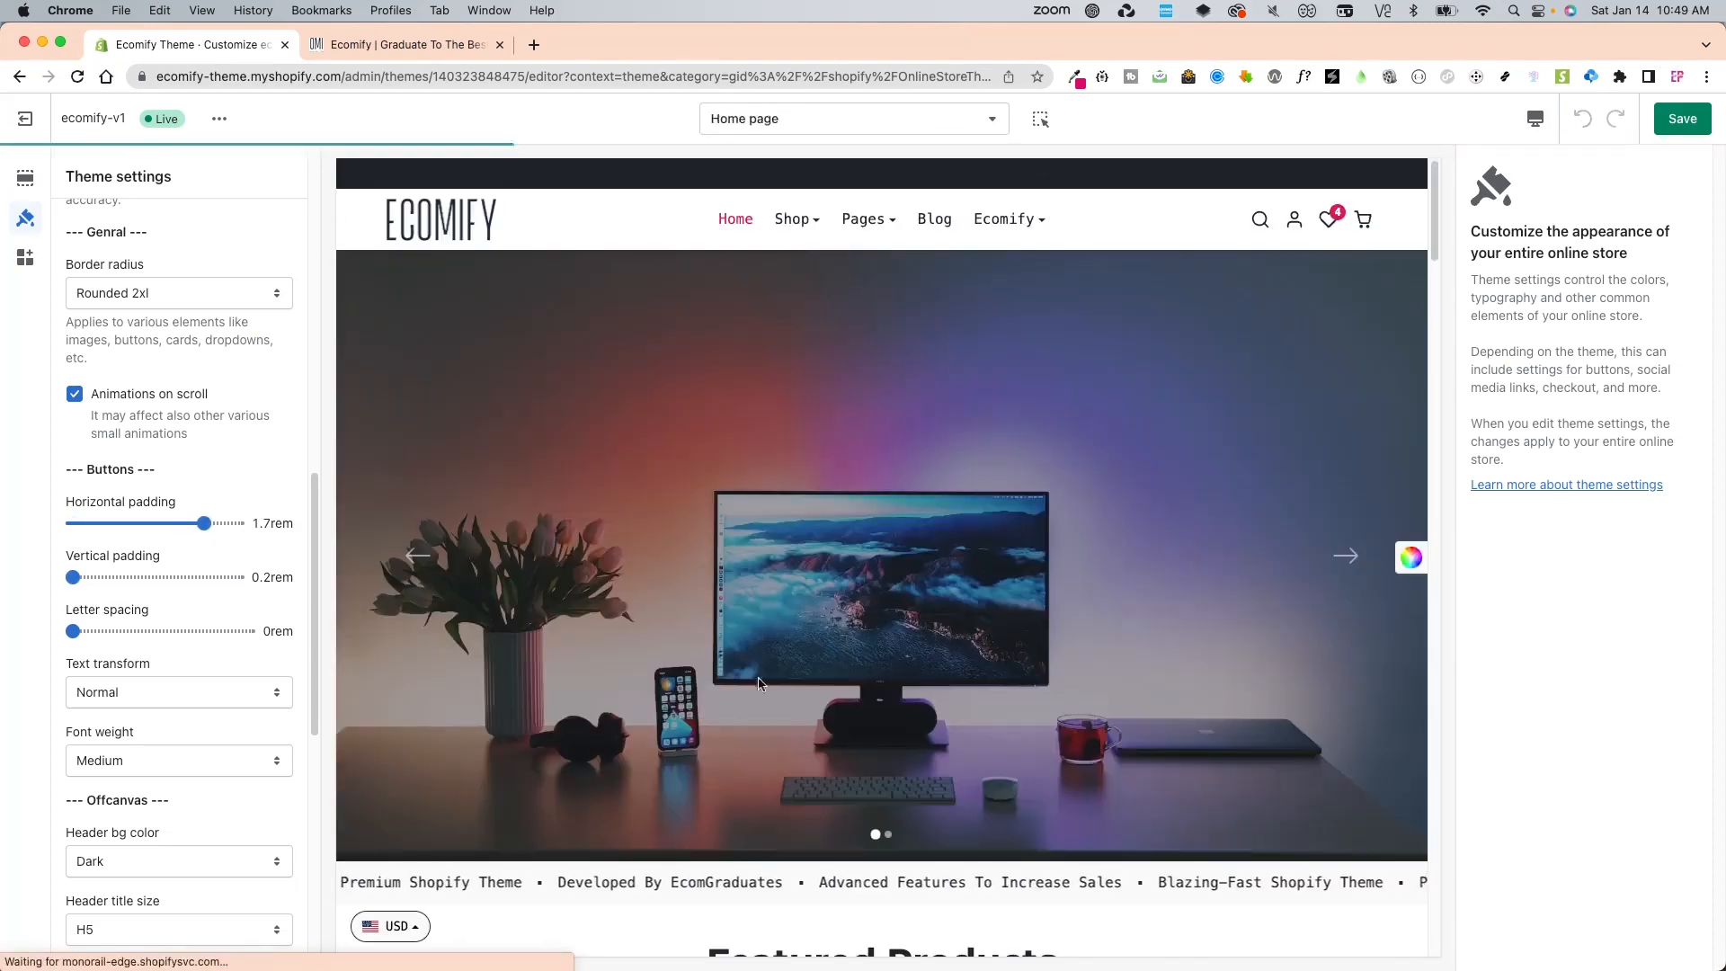
pyautogui.scroll(-10, 651, 699)
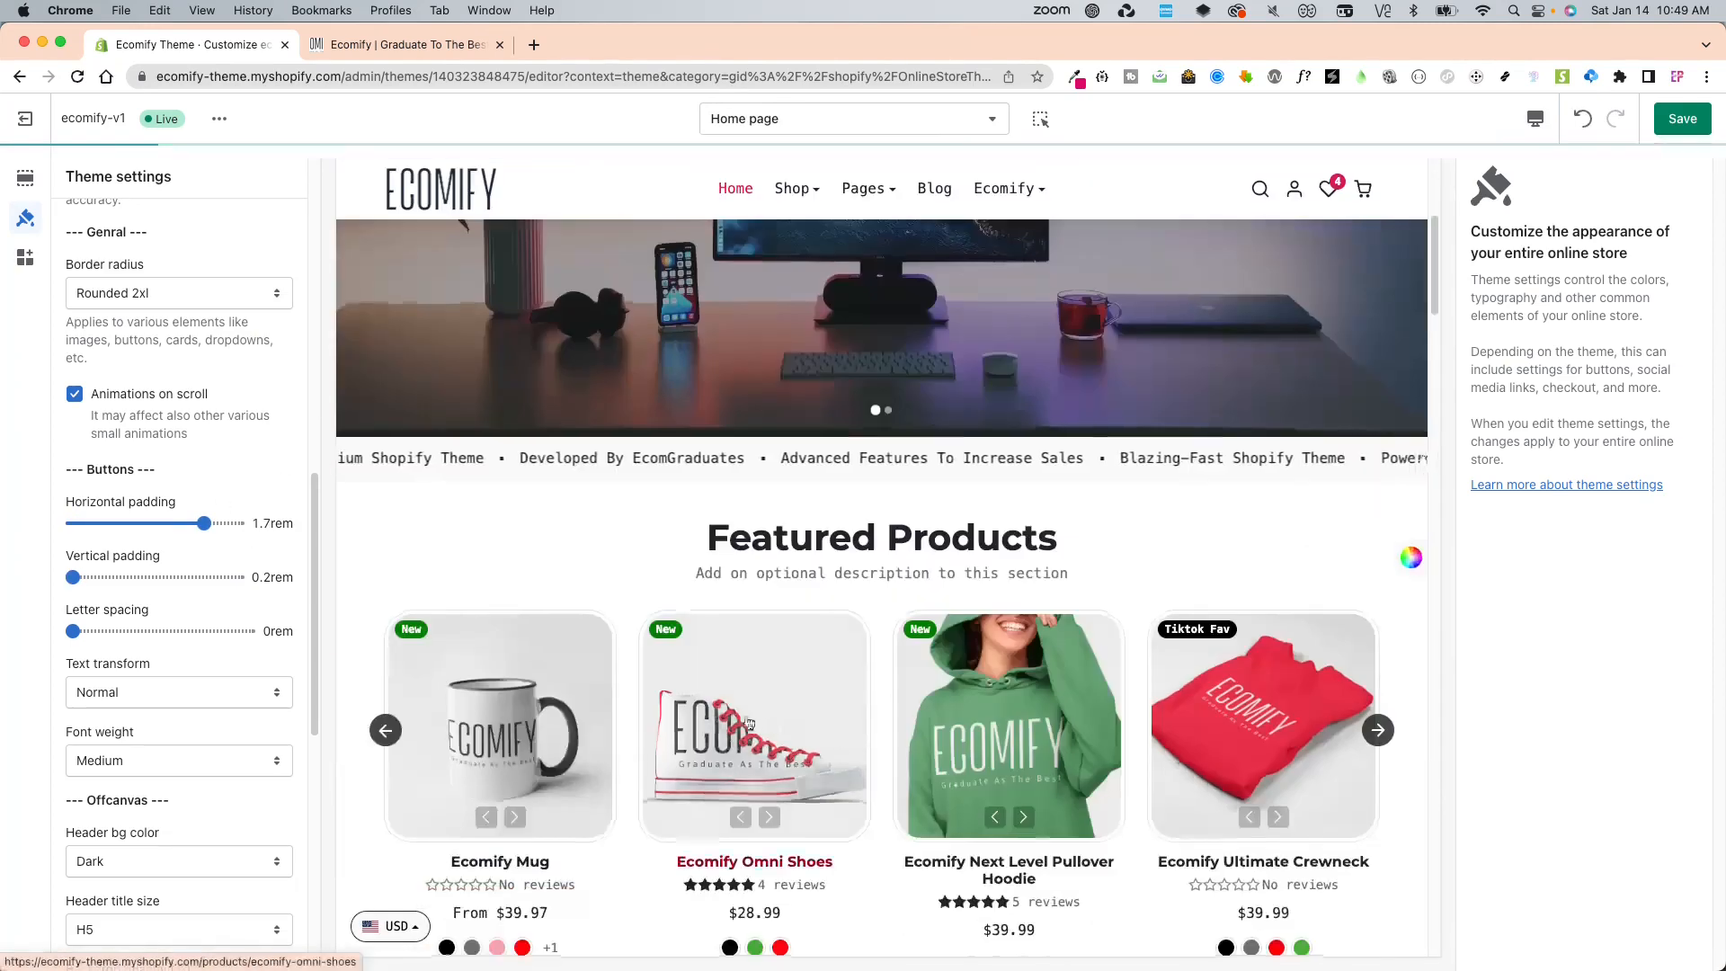
# Try button horizontal padding of 0.6rem, 1.8rem and 0.7rem, with the vertical padding raised to 0.9rem.
pyautogui.click(83, 524)
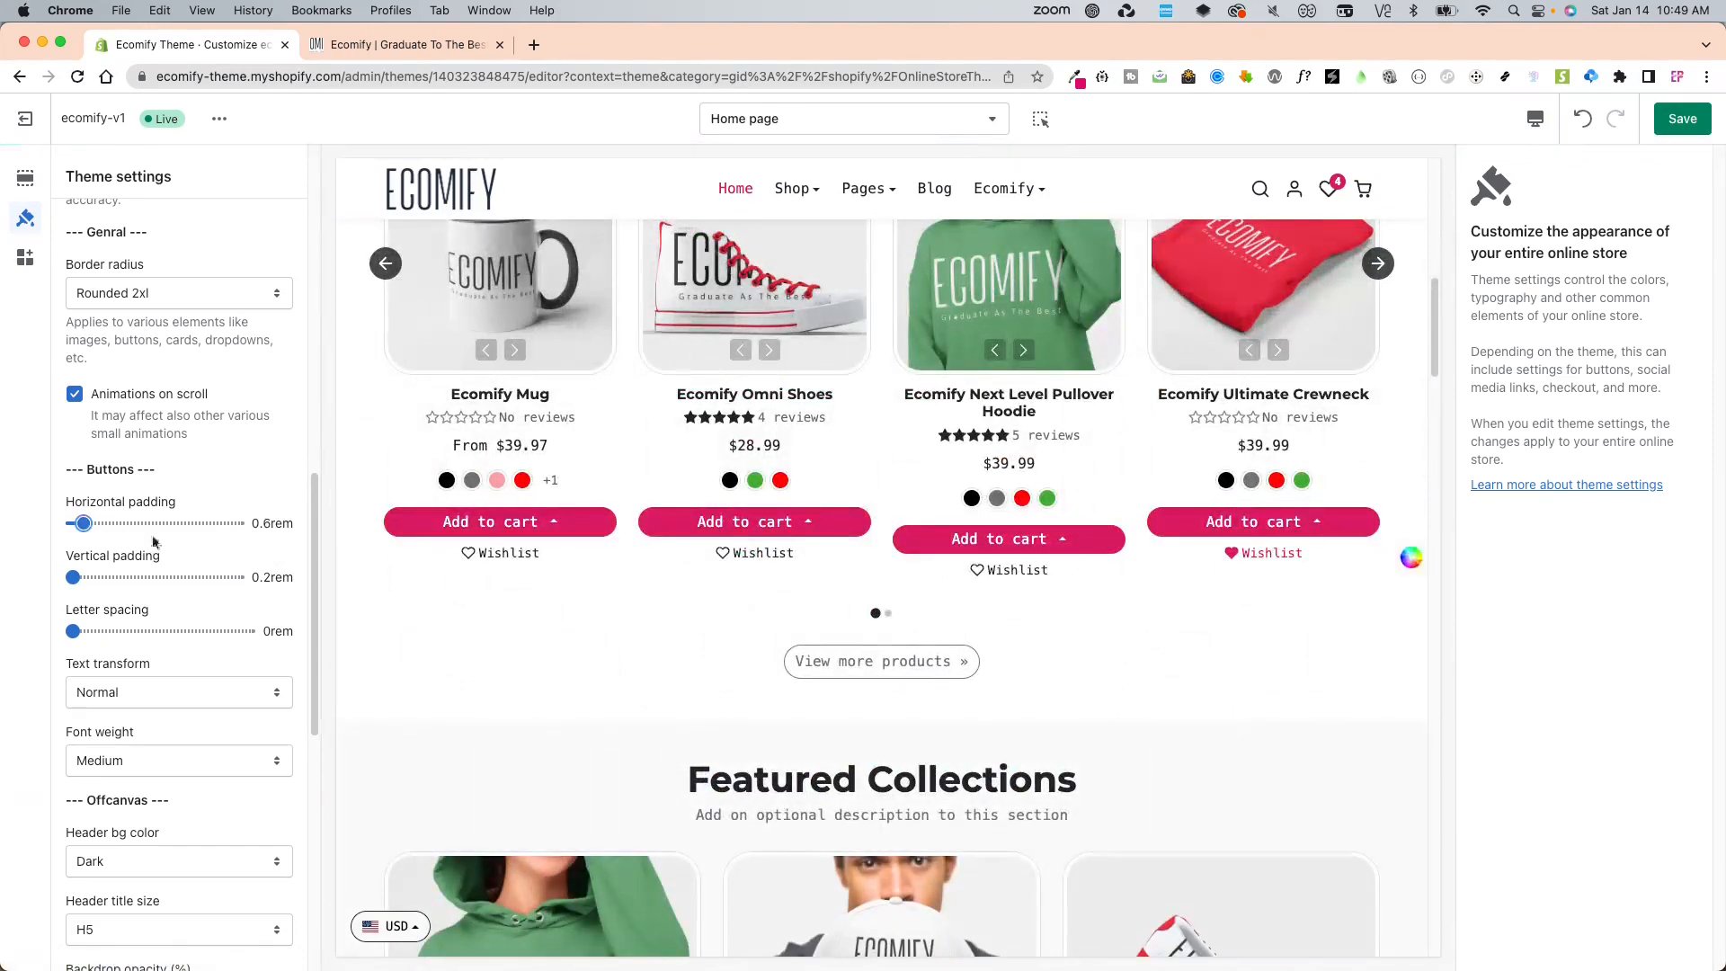
pyautogui.click(215, 523)
pyautogui.click(216, 577)
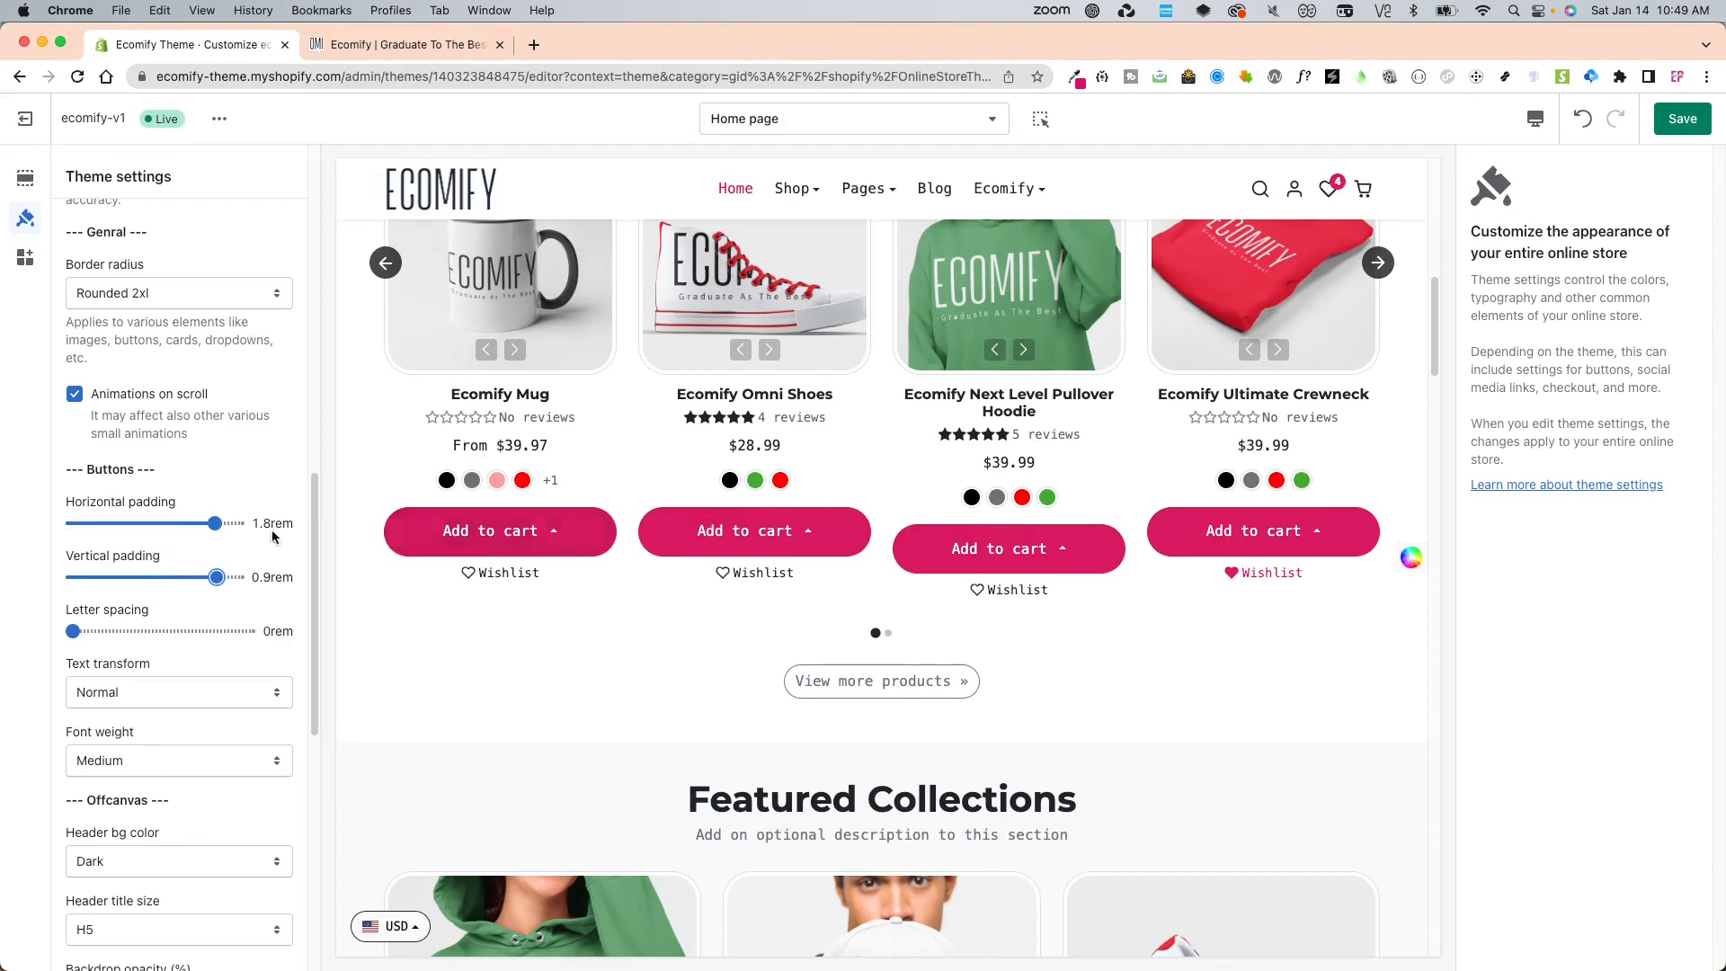
pyautogui.moveTo(160, 524); pyautogui.dragTo(90, 518)
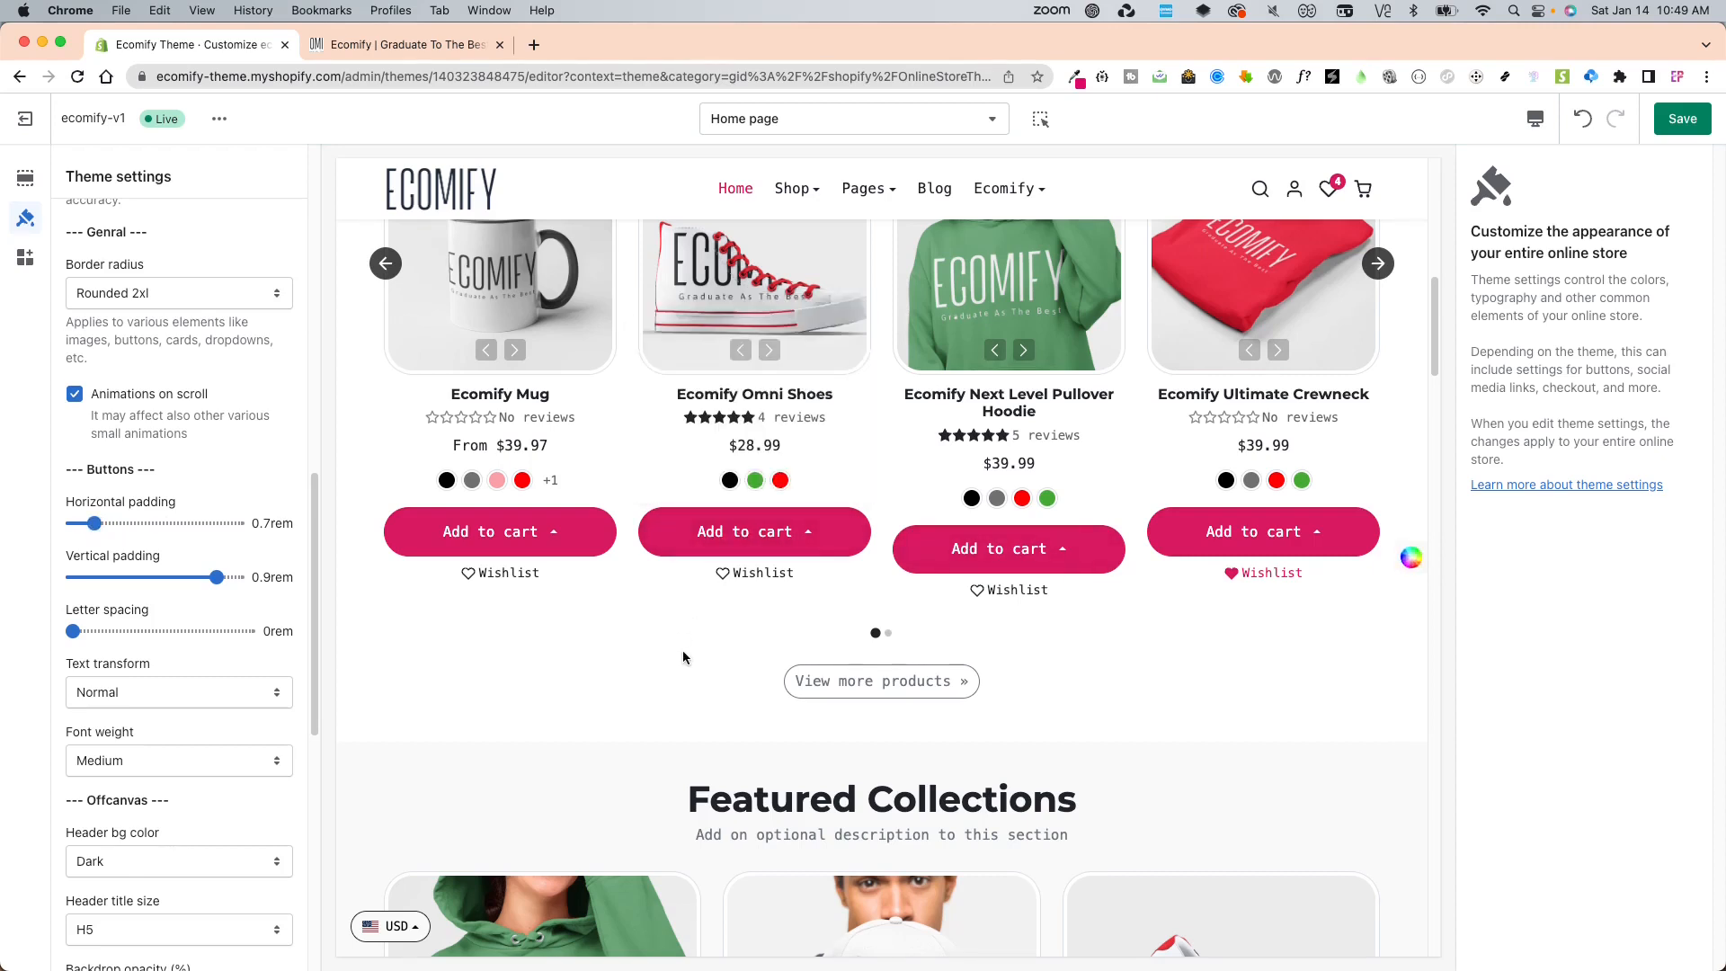
# Set the buttons' horizontal padding to 1.8rem and vertical padding to 0.4rem after trying 0.3rem and 1rem vertically.
pyautogui.moveTo(217, 577); pyautogui.dragTo(96, 576)
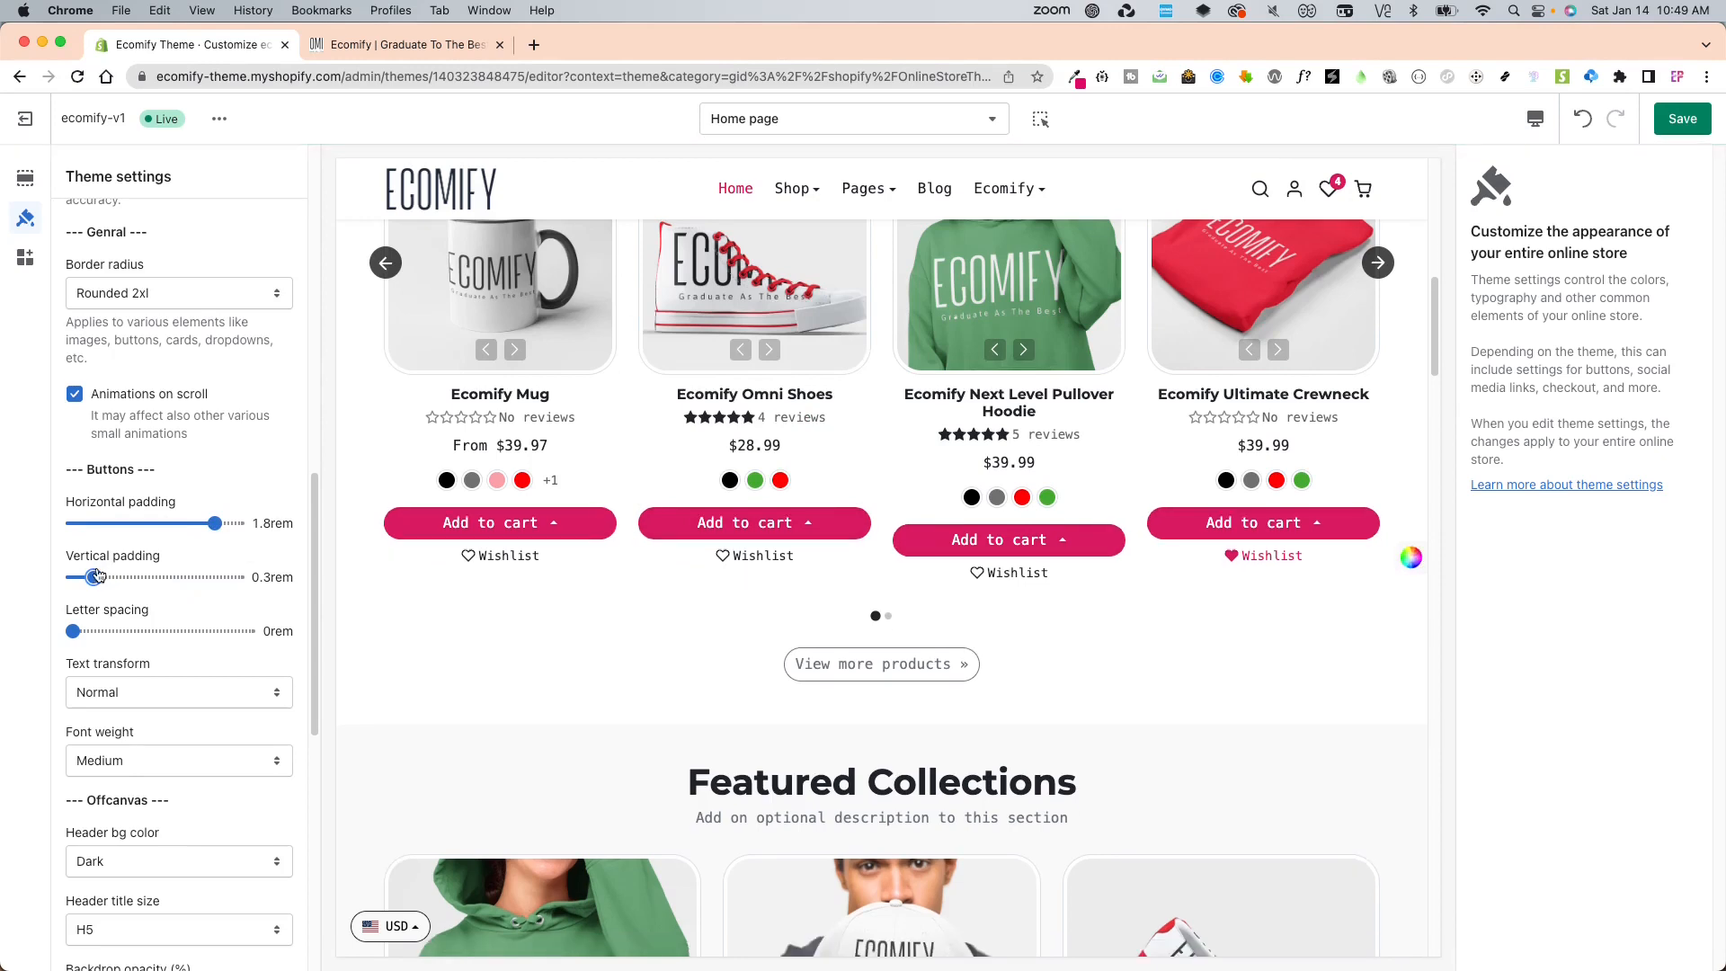
pyautogui.moveTo(111, 580); pyautogui.dragTo(251, 579)
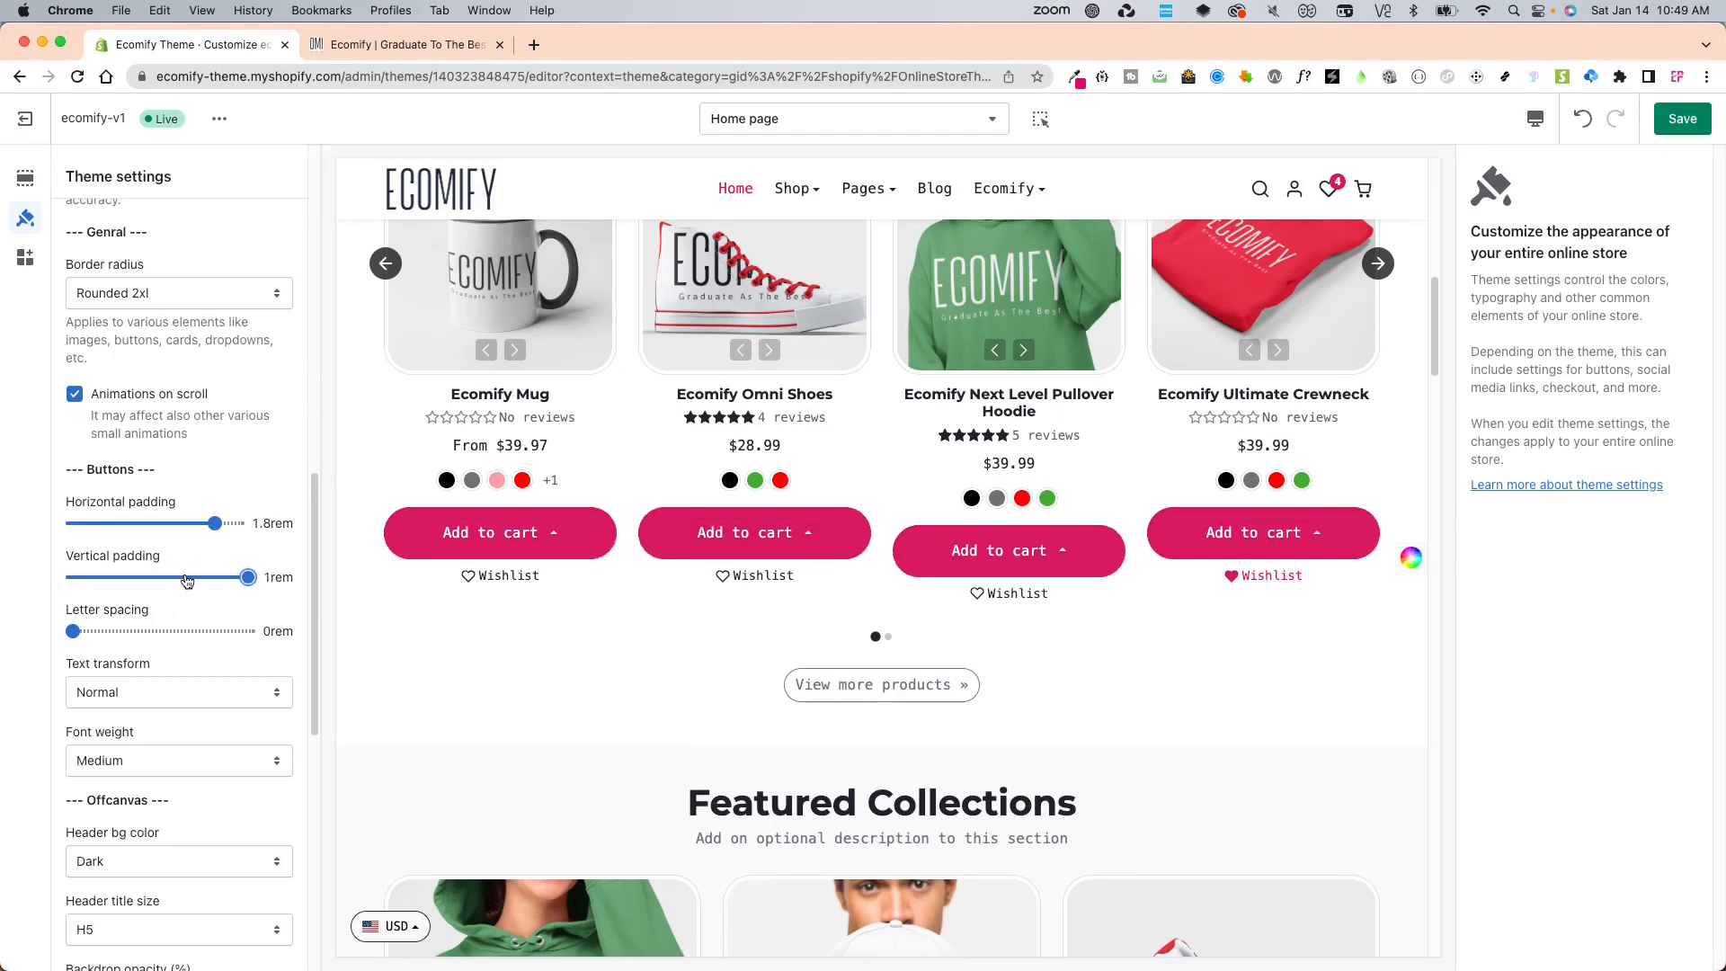
pyautogui.click(186, 579)
pyautogui.moveTo(163, 580); pyautogui.dragTo(115, 579)
# Try a button letter spacing of 0.2rem and return it to 0rem.
pyautogui.click(153, 631)
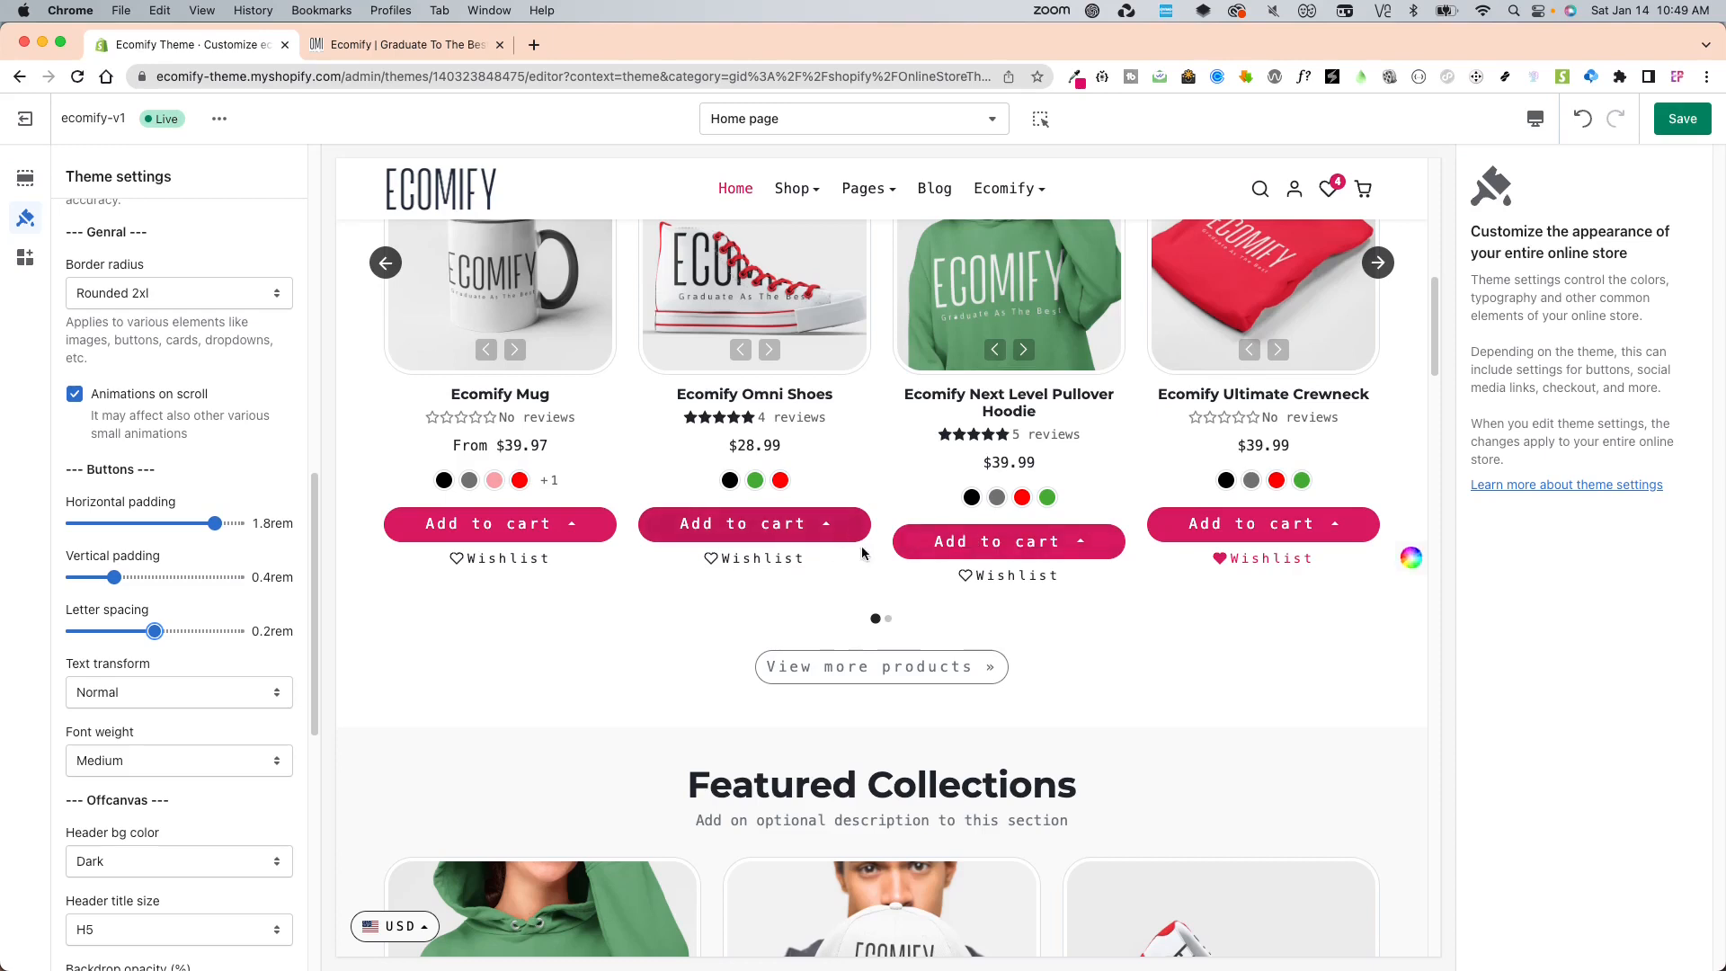
pyautogui.moveTo(155, 631); pyautogui.dragTo(68, 631)
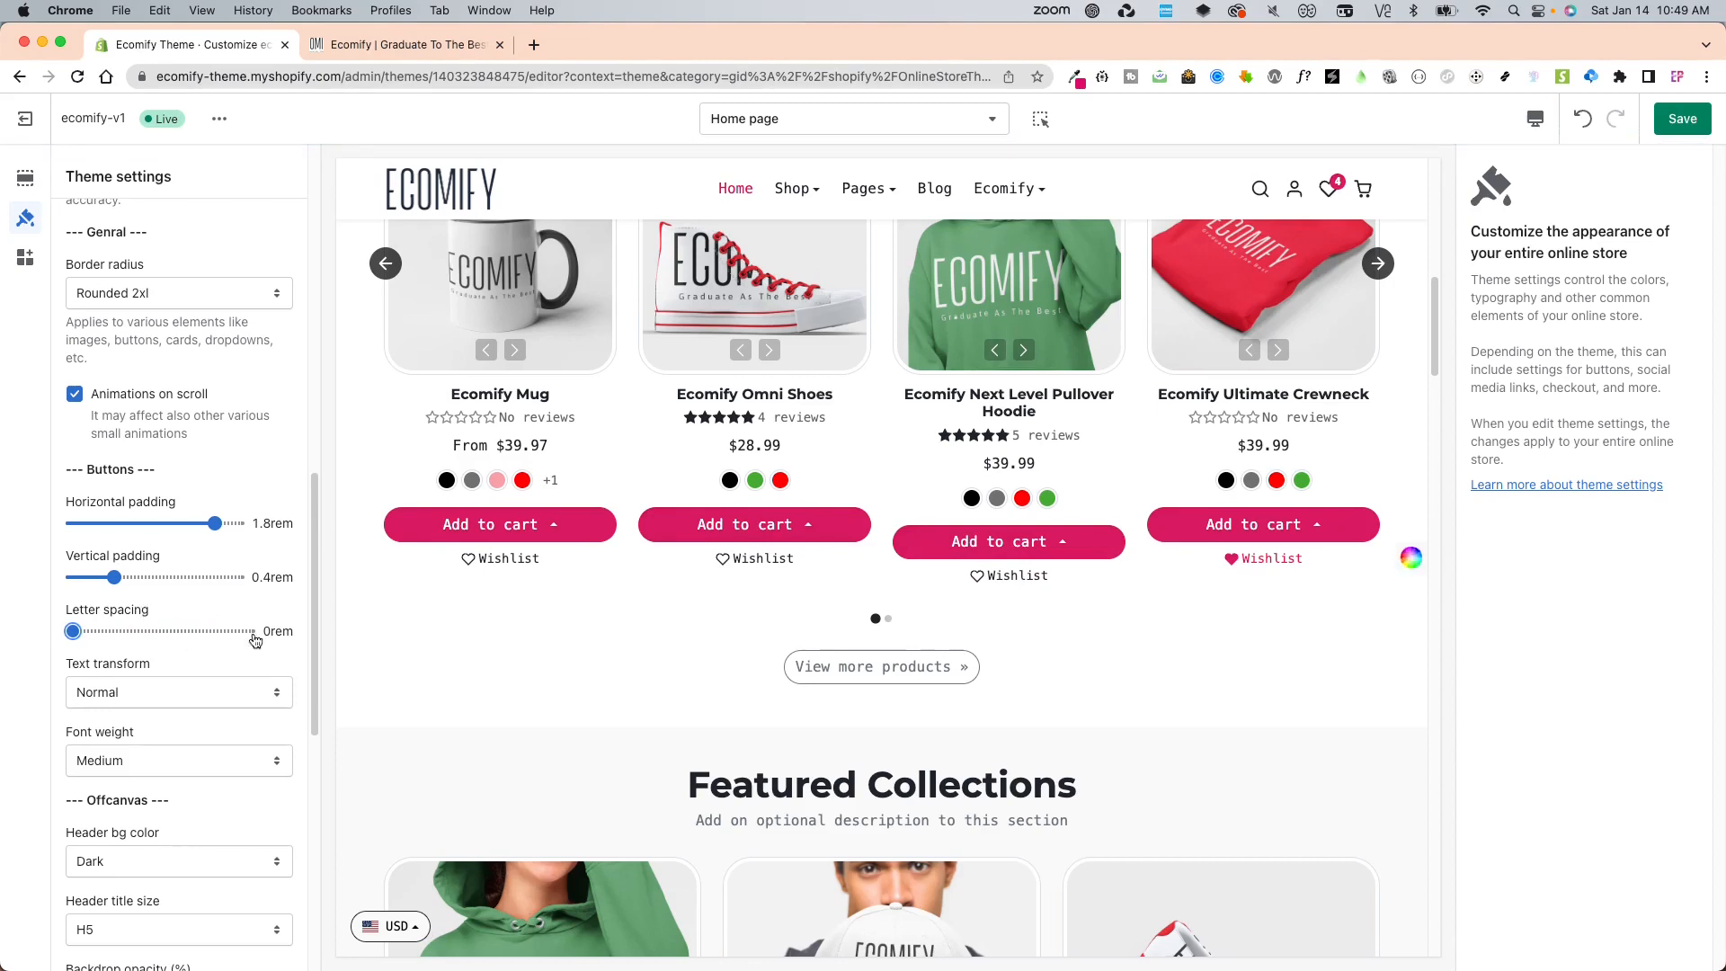
pyautogui.scroll(-2, 416, 694)
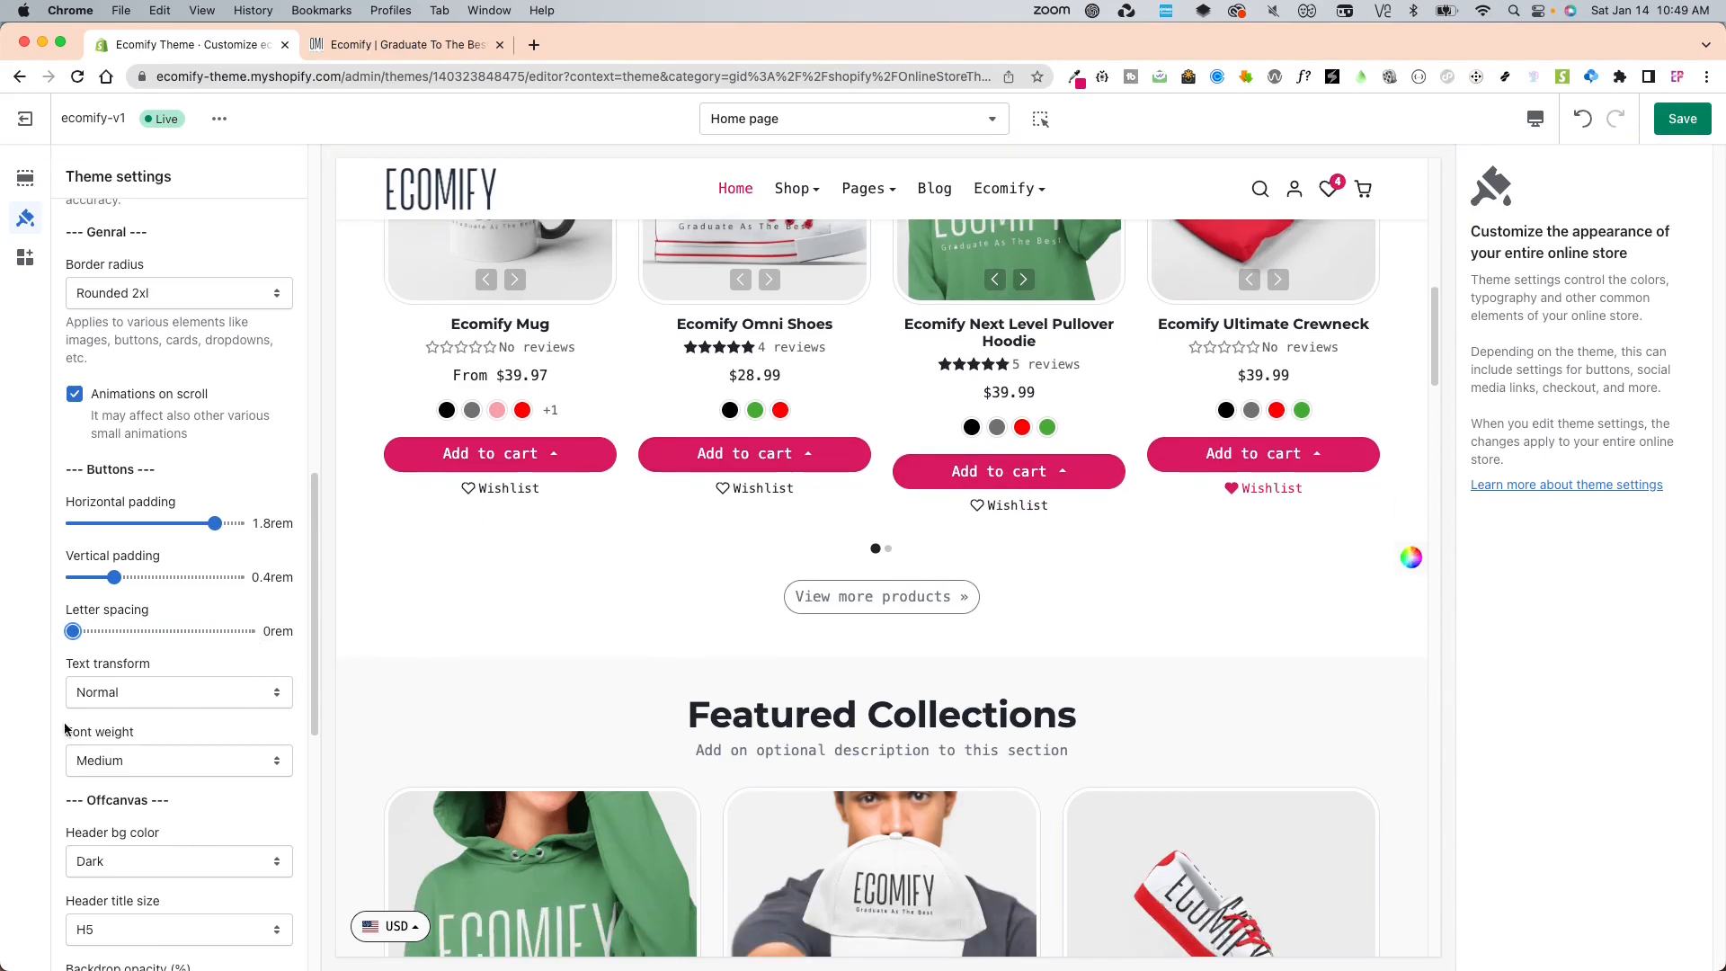
# Try the Capitalize and Lowercase text transforms on the buttons.
pyautogui.scroll(-5, 174, 663)
pyautogui.scroll(1, 177, 469)
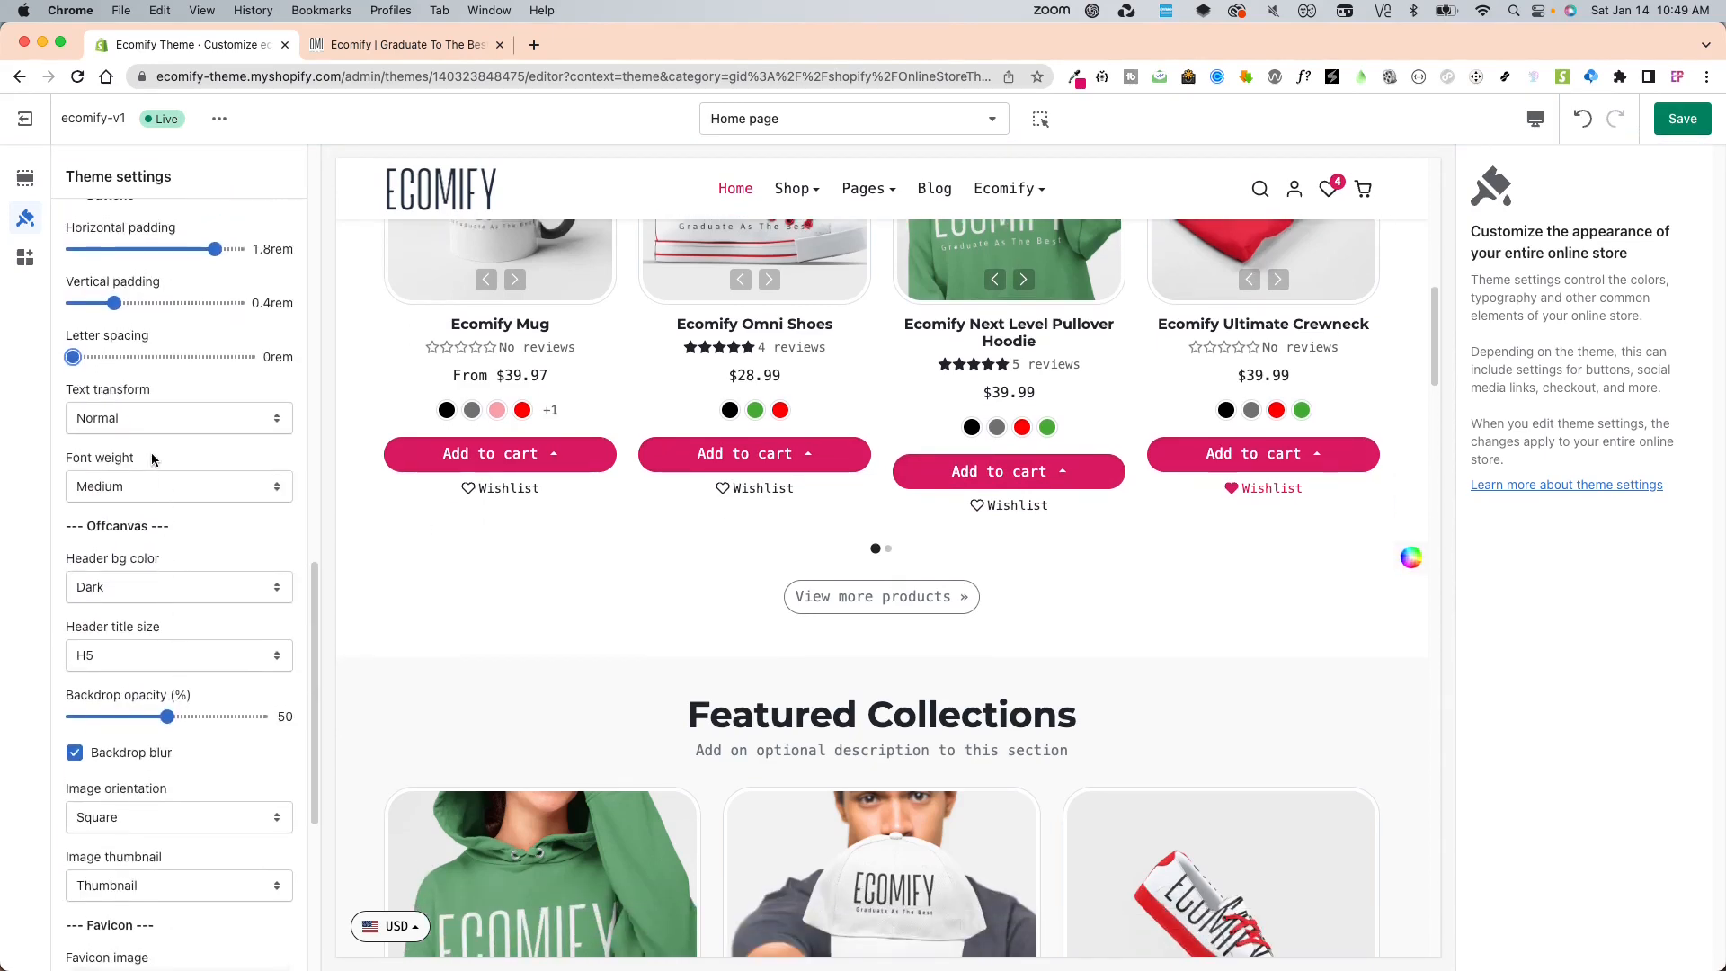
pyautogui.click(154, 418)
pyautogui.click(153, 435)
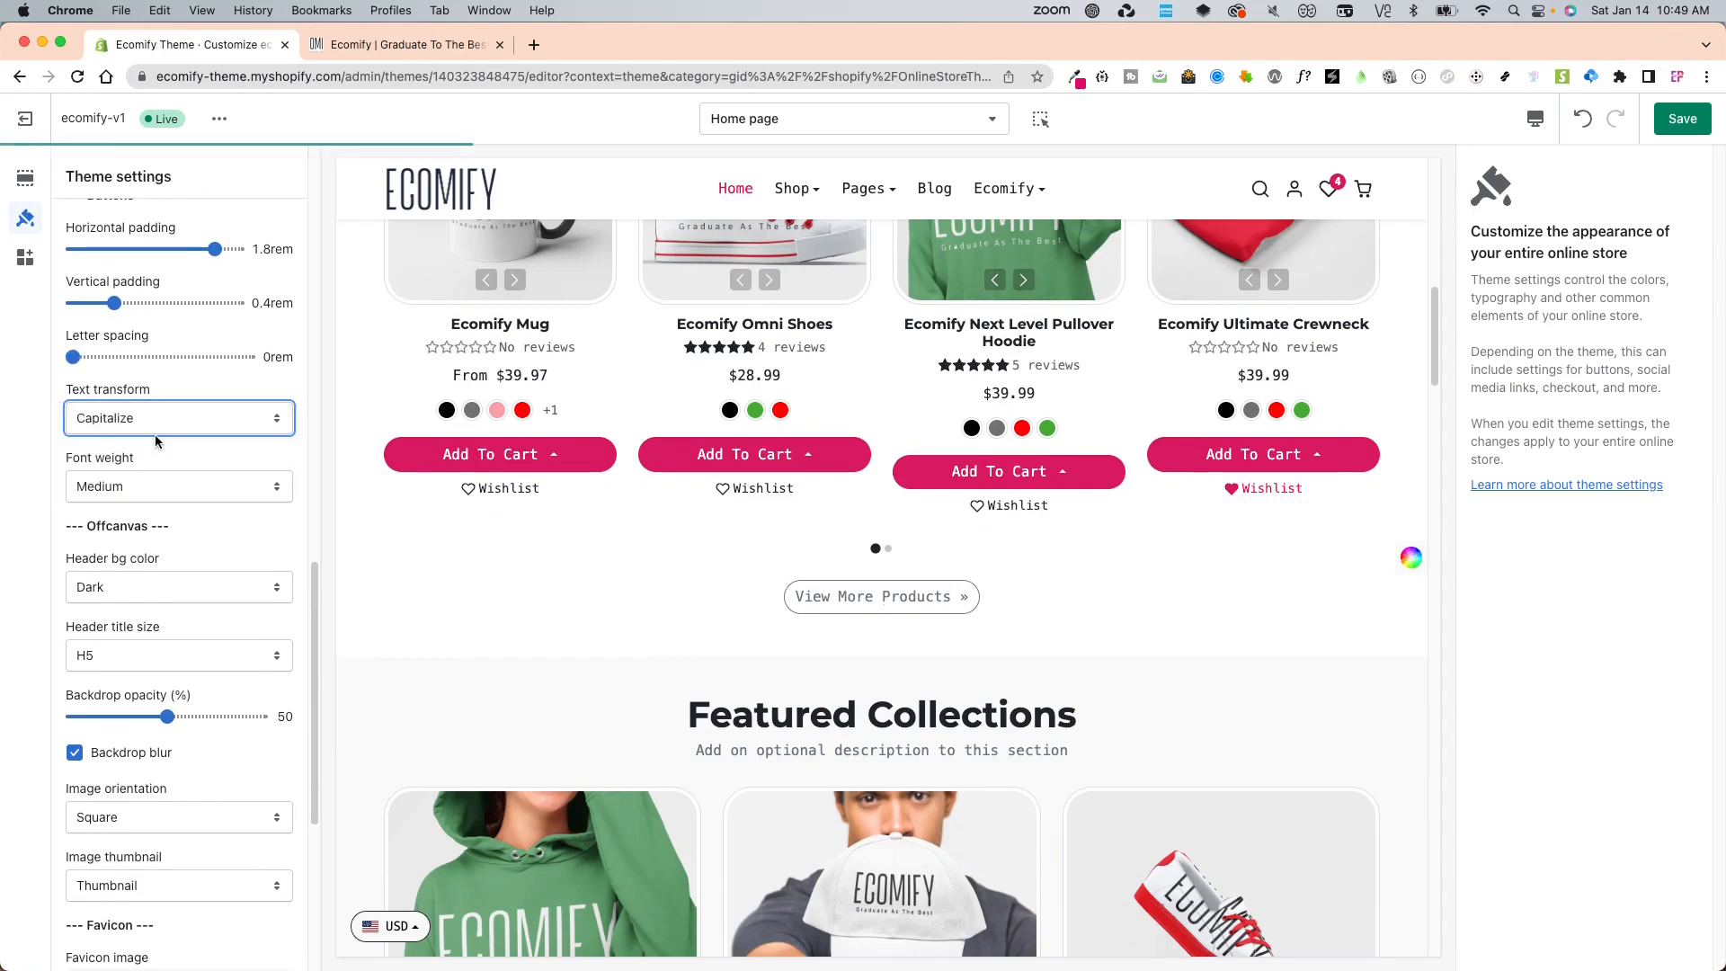
pyautogui.click(148, 428)
pyautogui.click(134, 440)
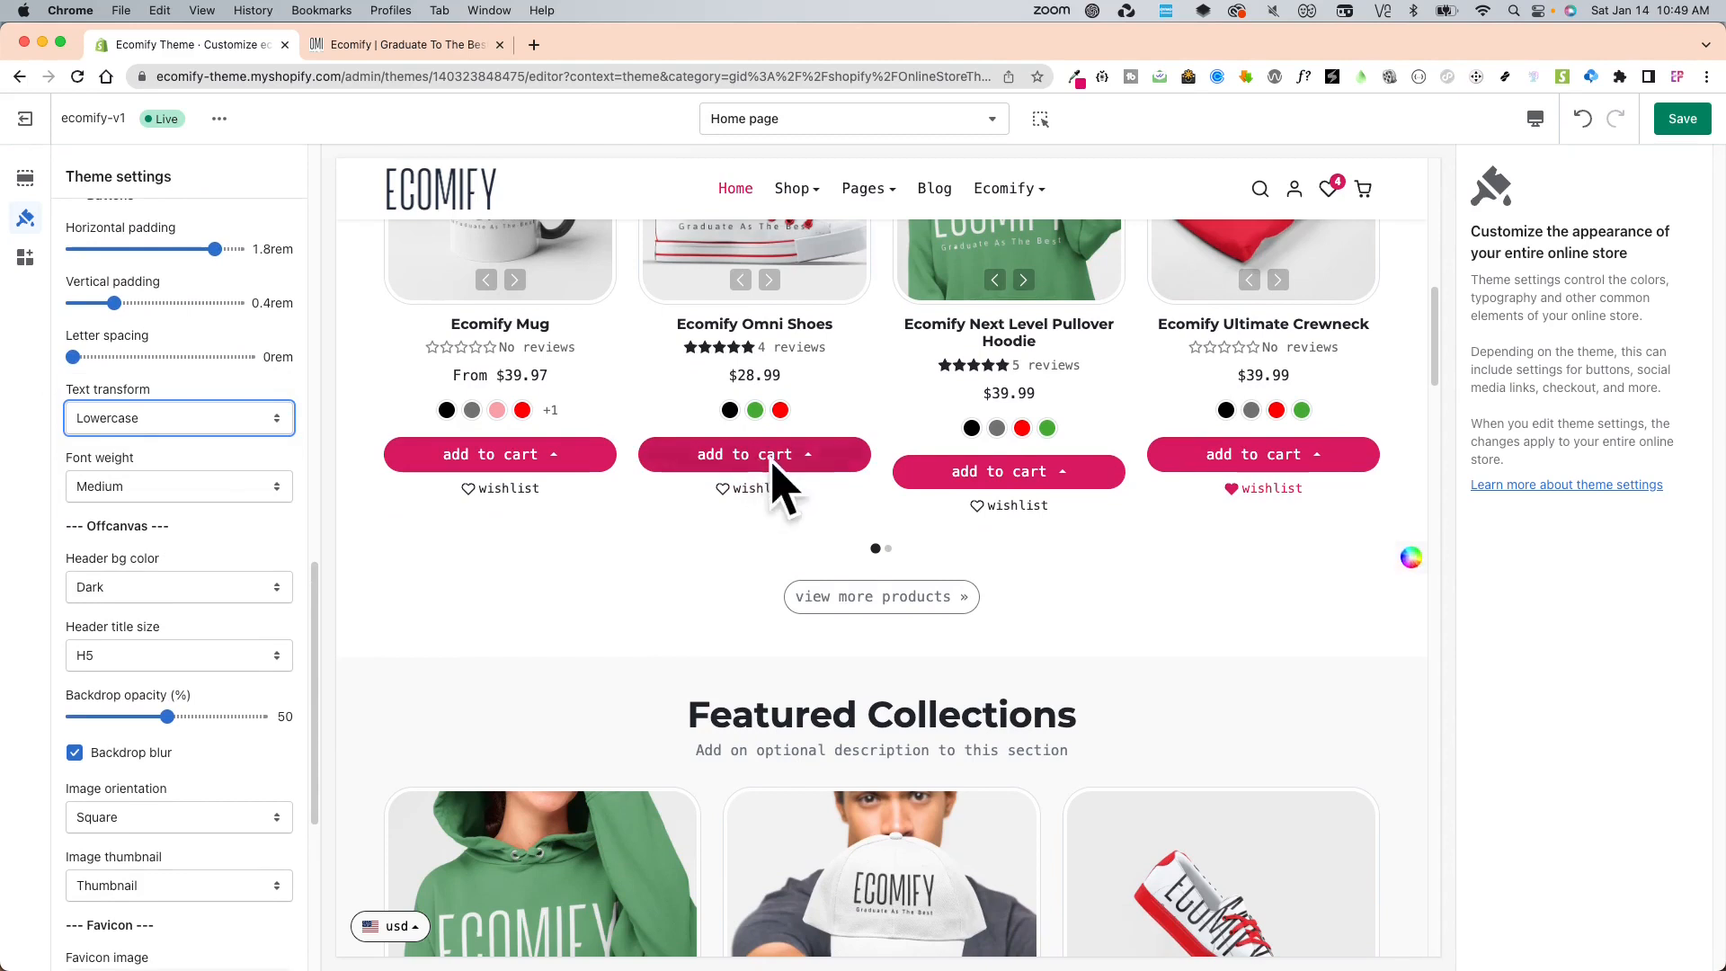
# Set the buttons' text transform to Uppercase, comparing it with Capitalize.
pyautogui.click(233, 415)
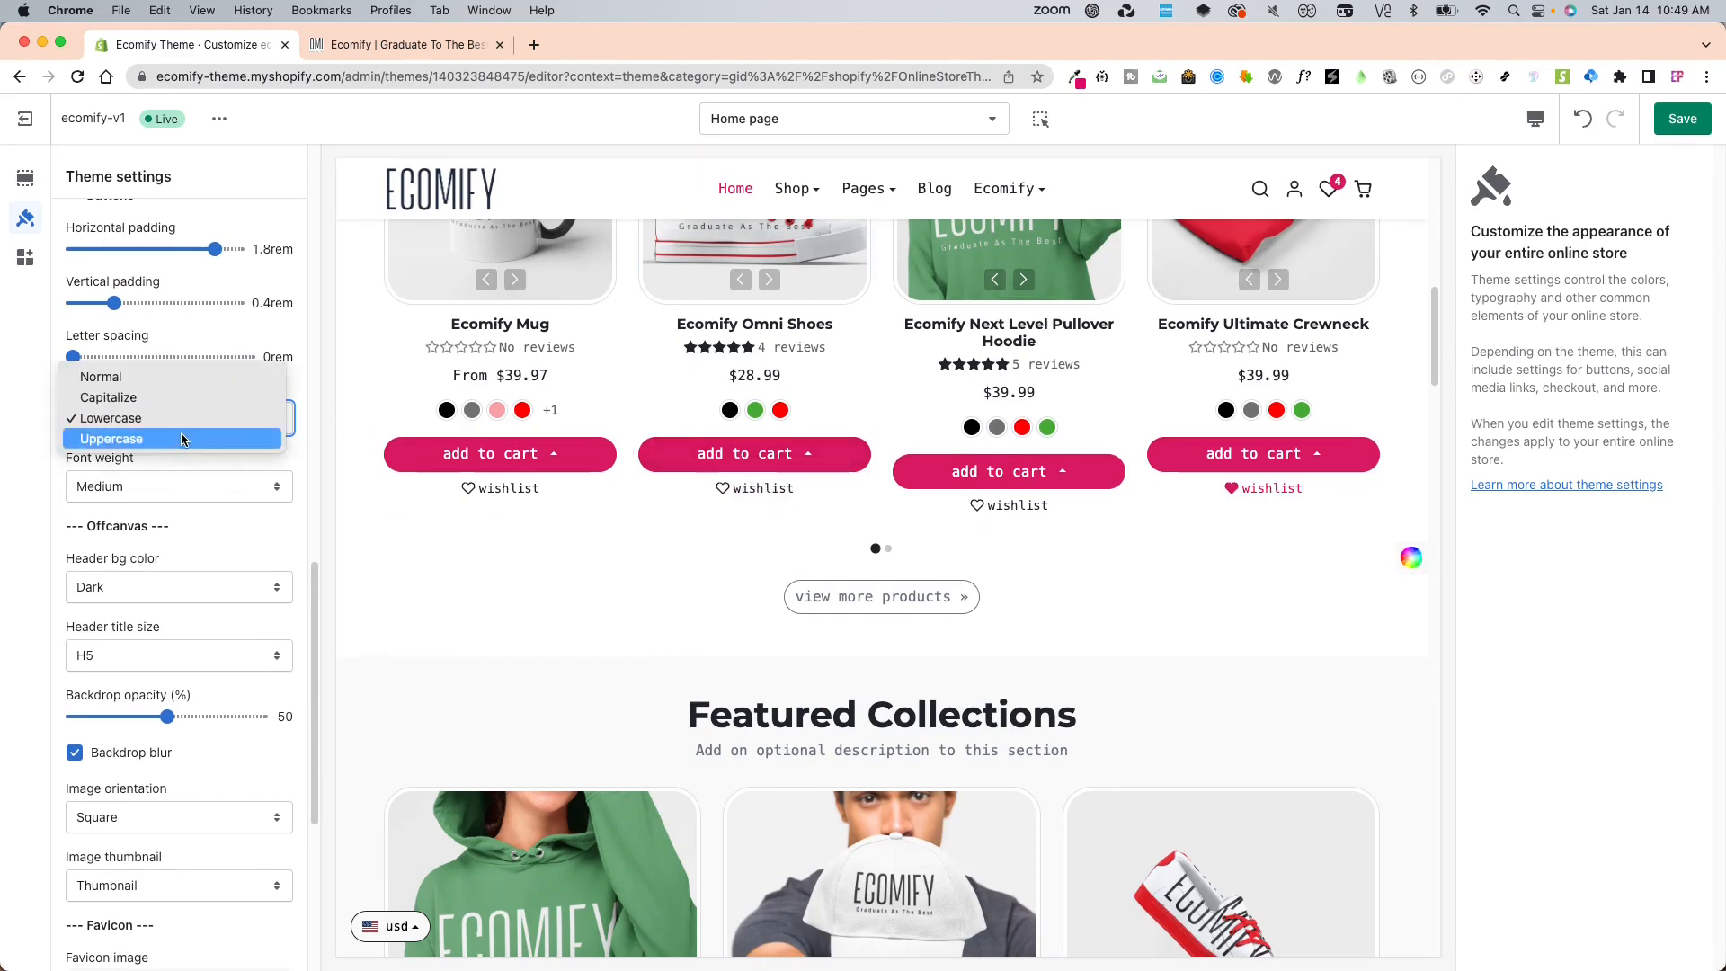
pyautogui.click(144, 439)
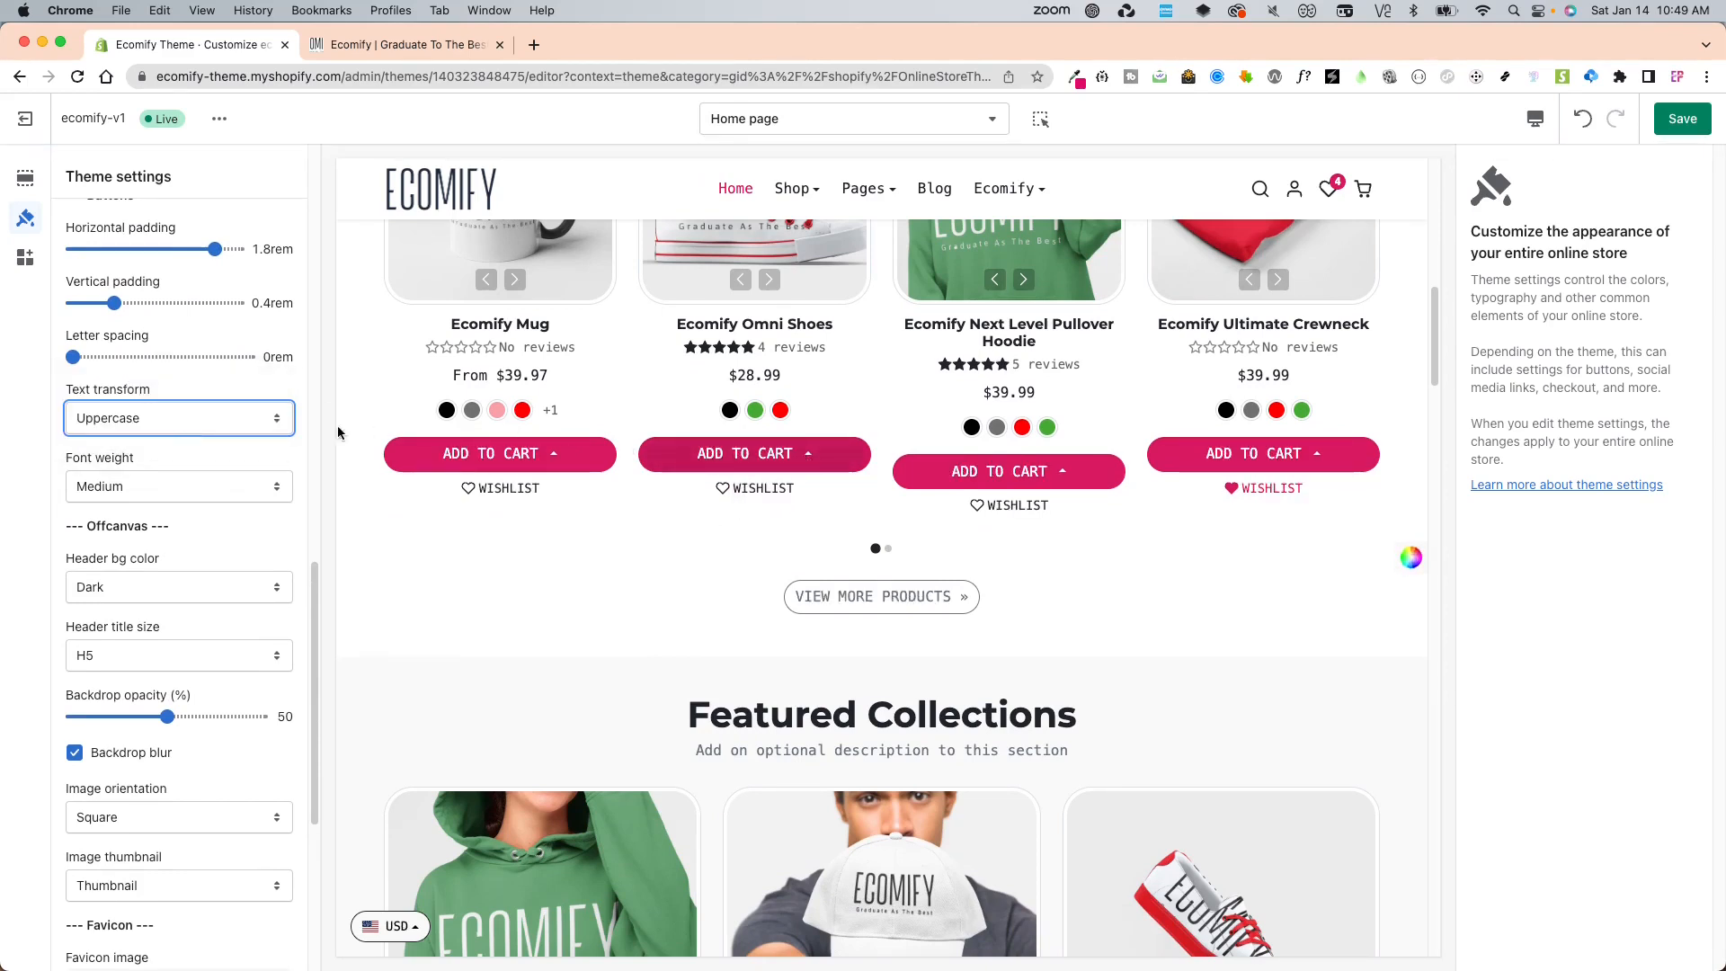
pyautogui.click(175, 419)
pyautogui.click(150, 380)
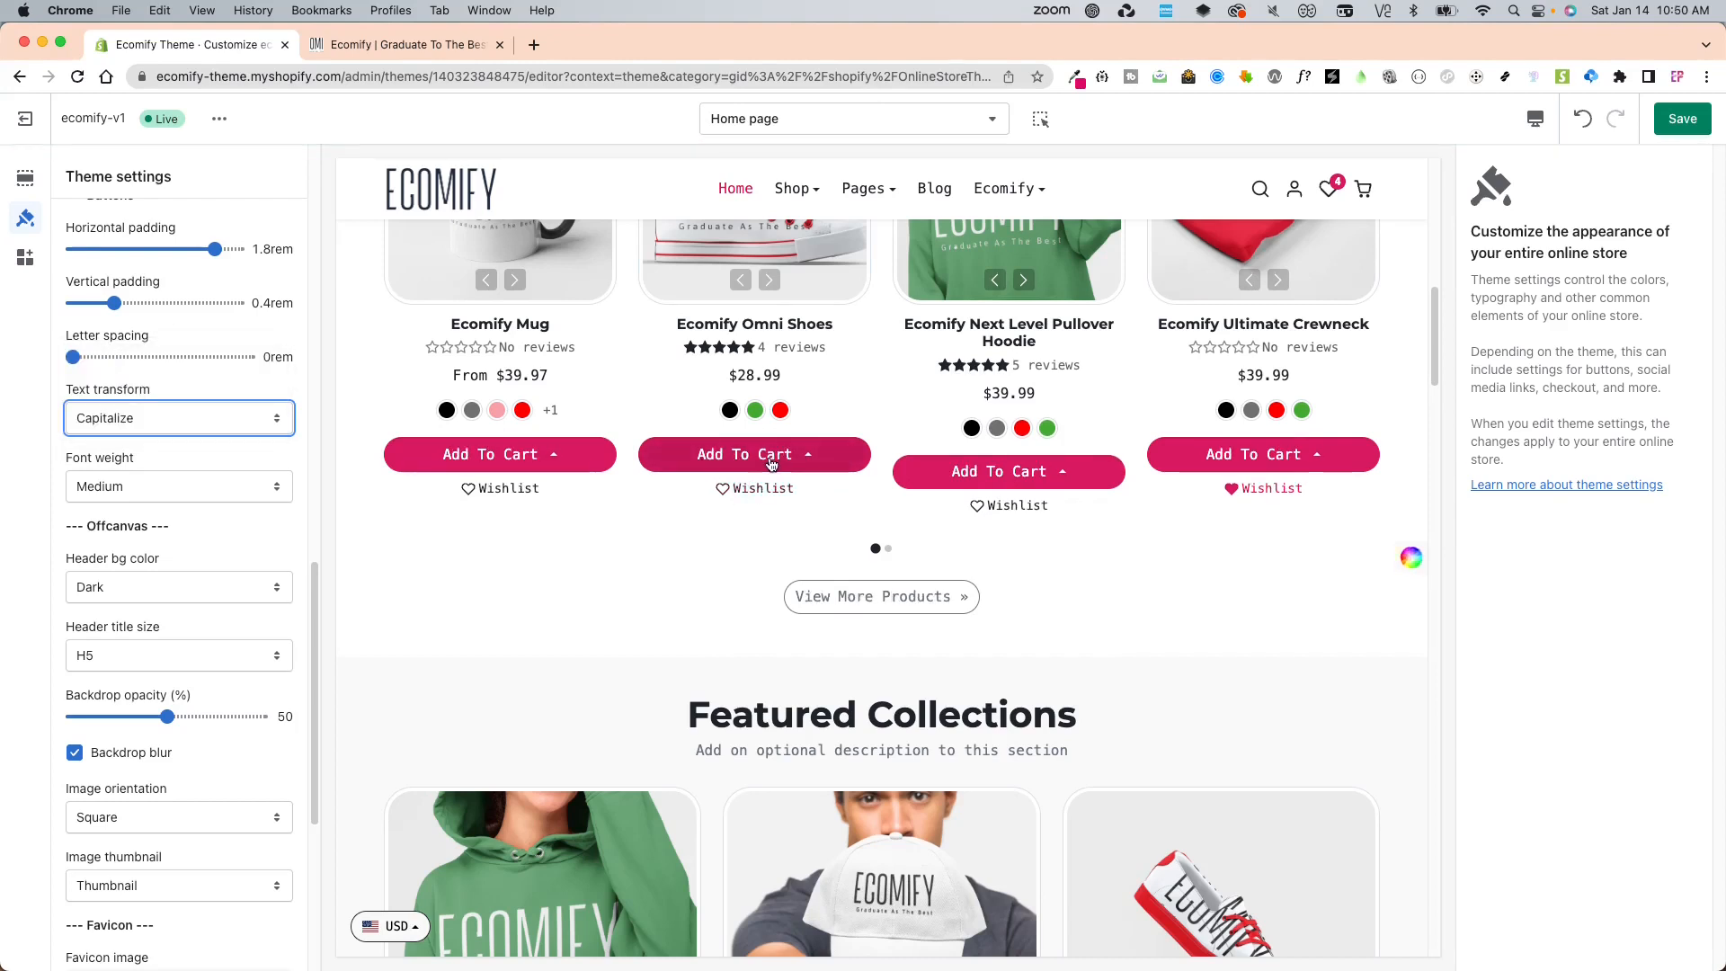
pyautogui.click(135, 419)
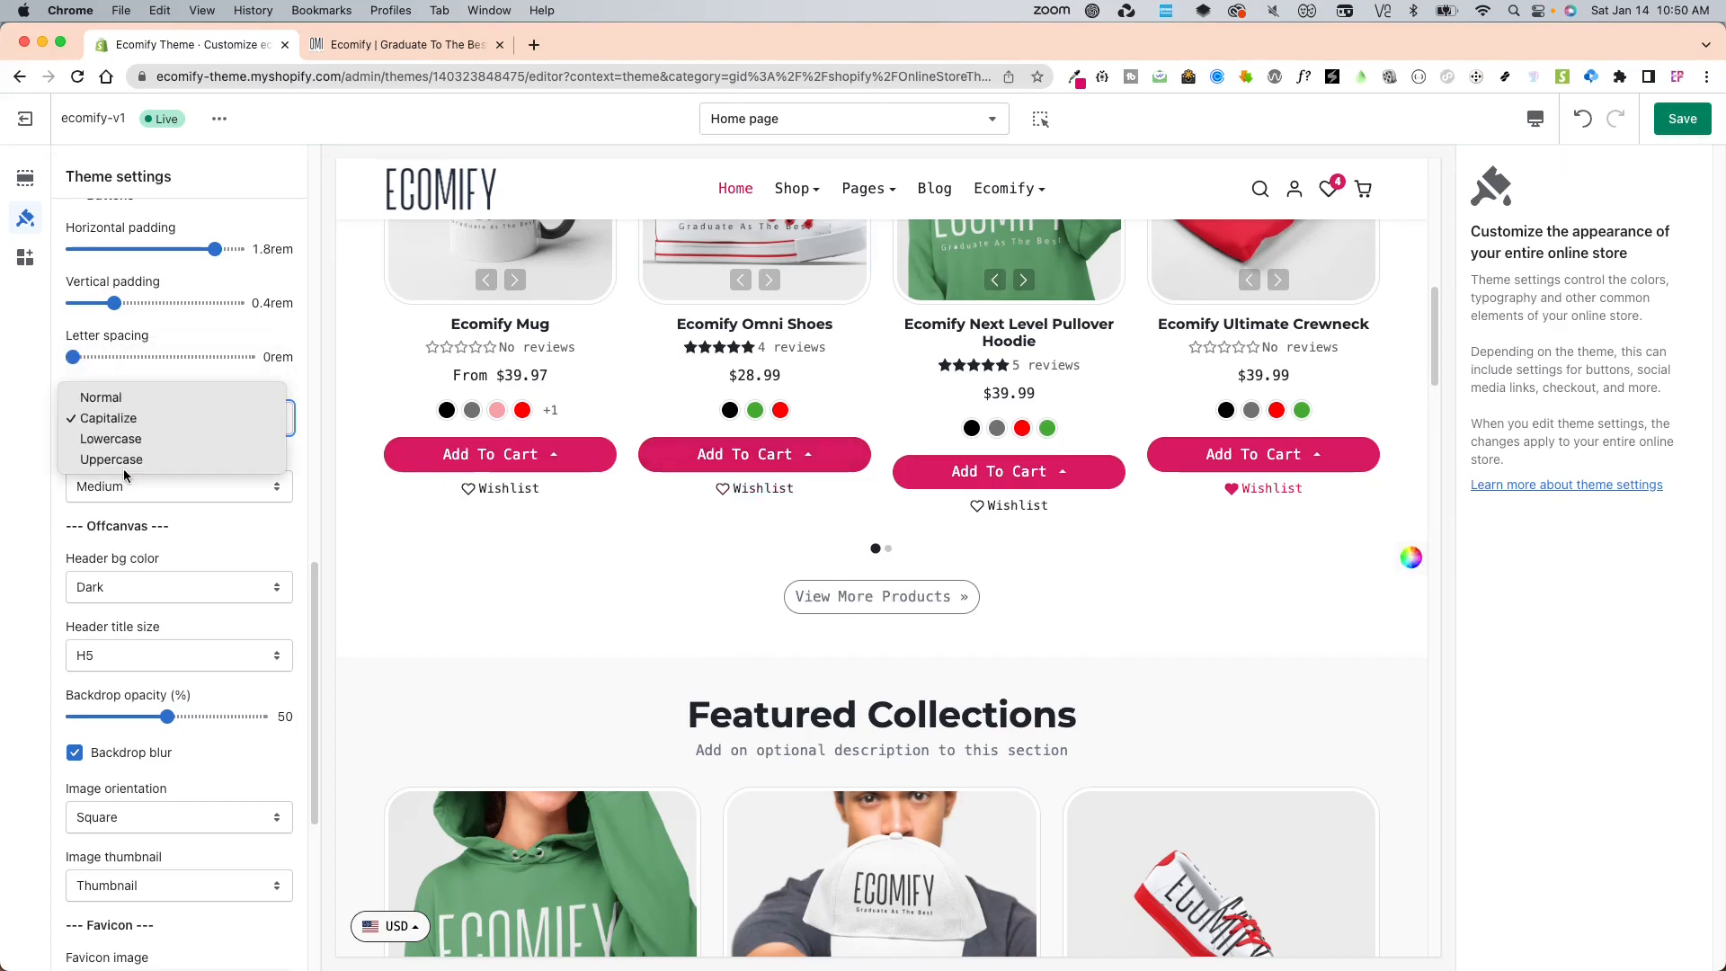
pyautogui.click(141, 460)
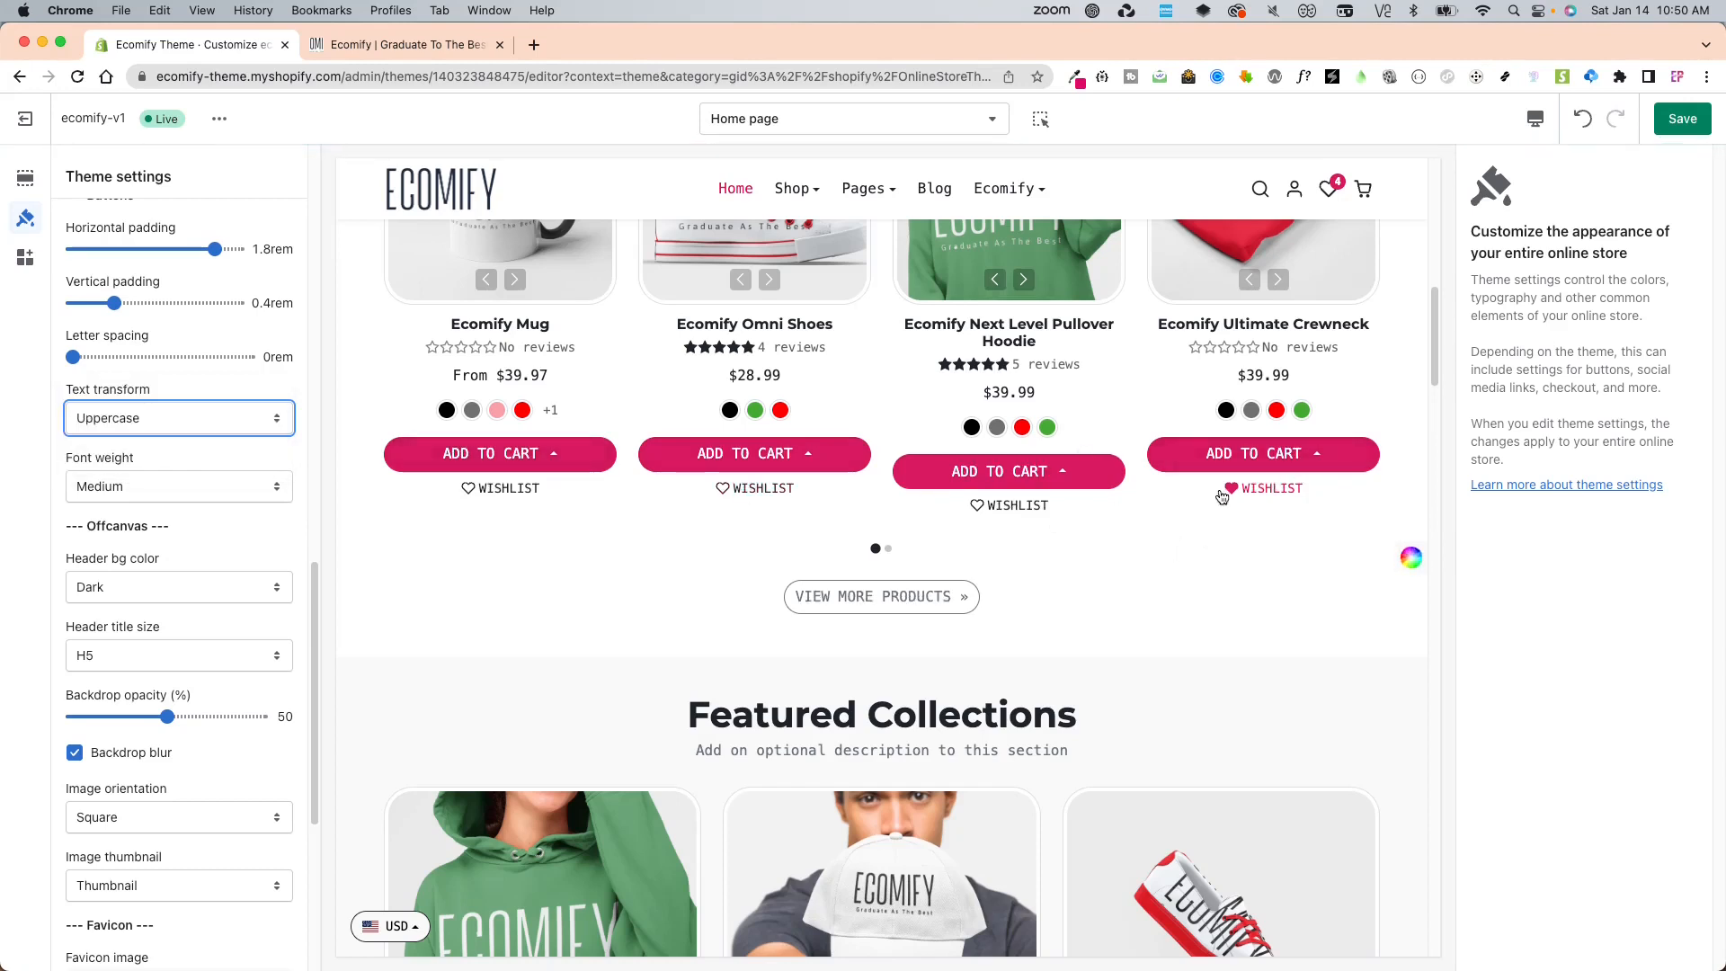
# Try the Normal, Medium and Semi-bold font weights on the buttons.
pyautogui.click(138, 488)
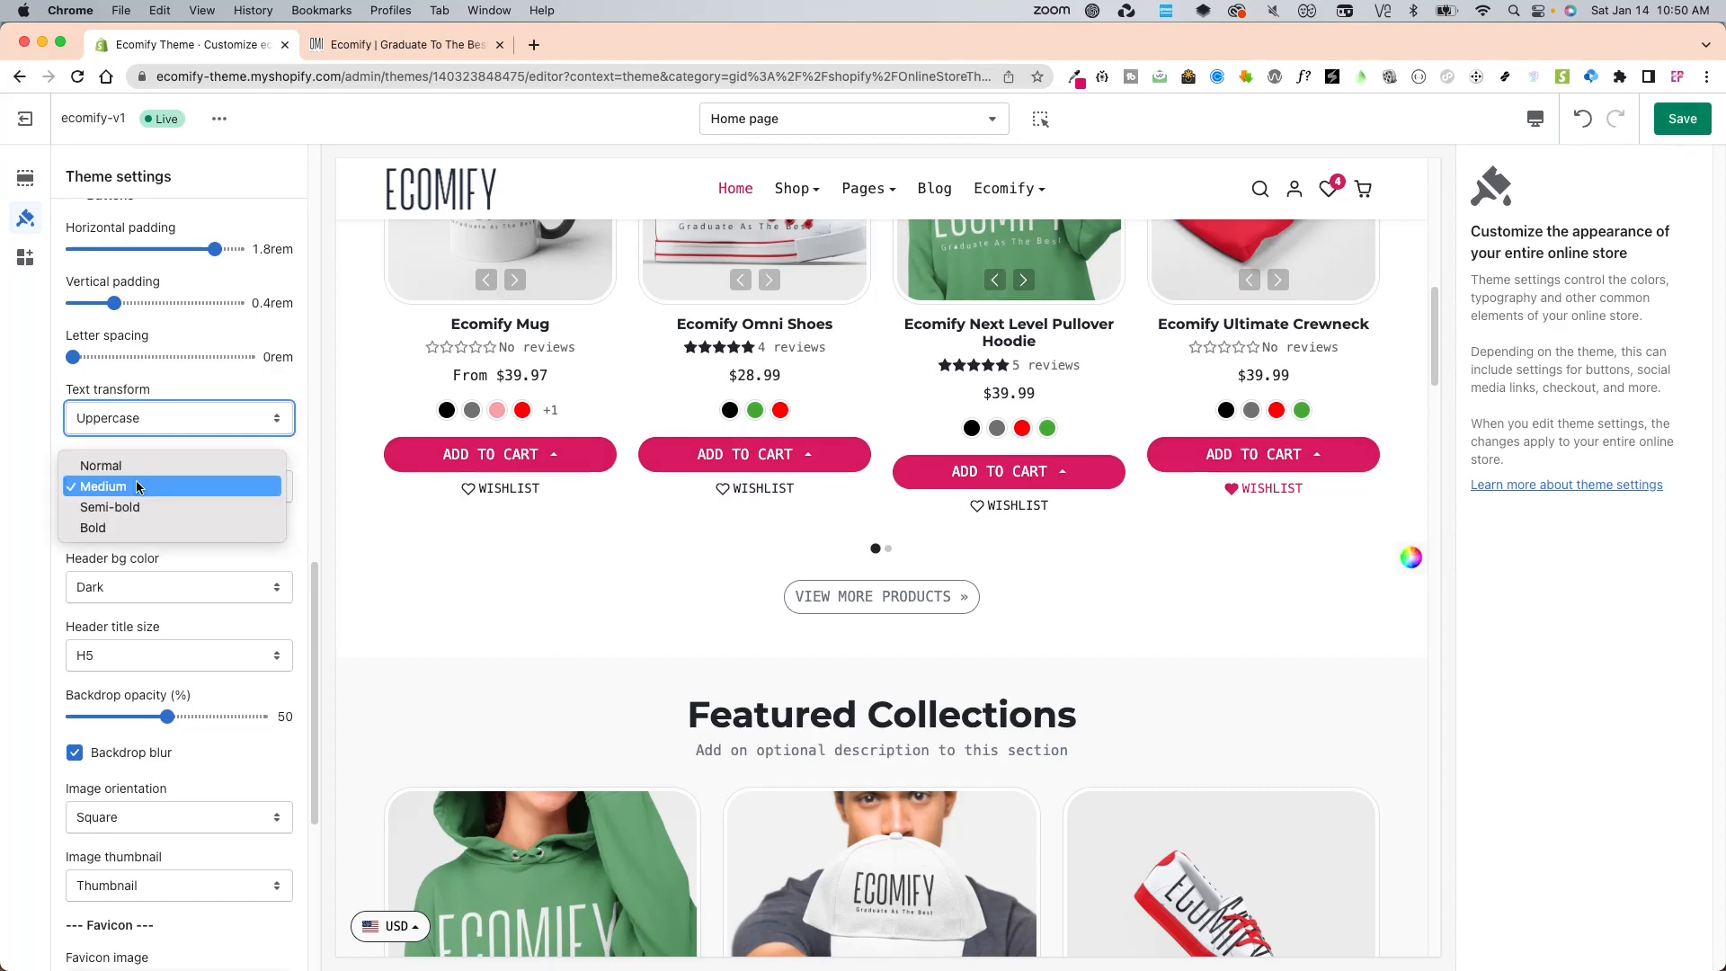
pyautogui.click(148, 466)
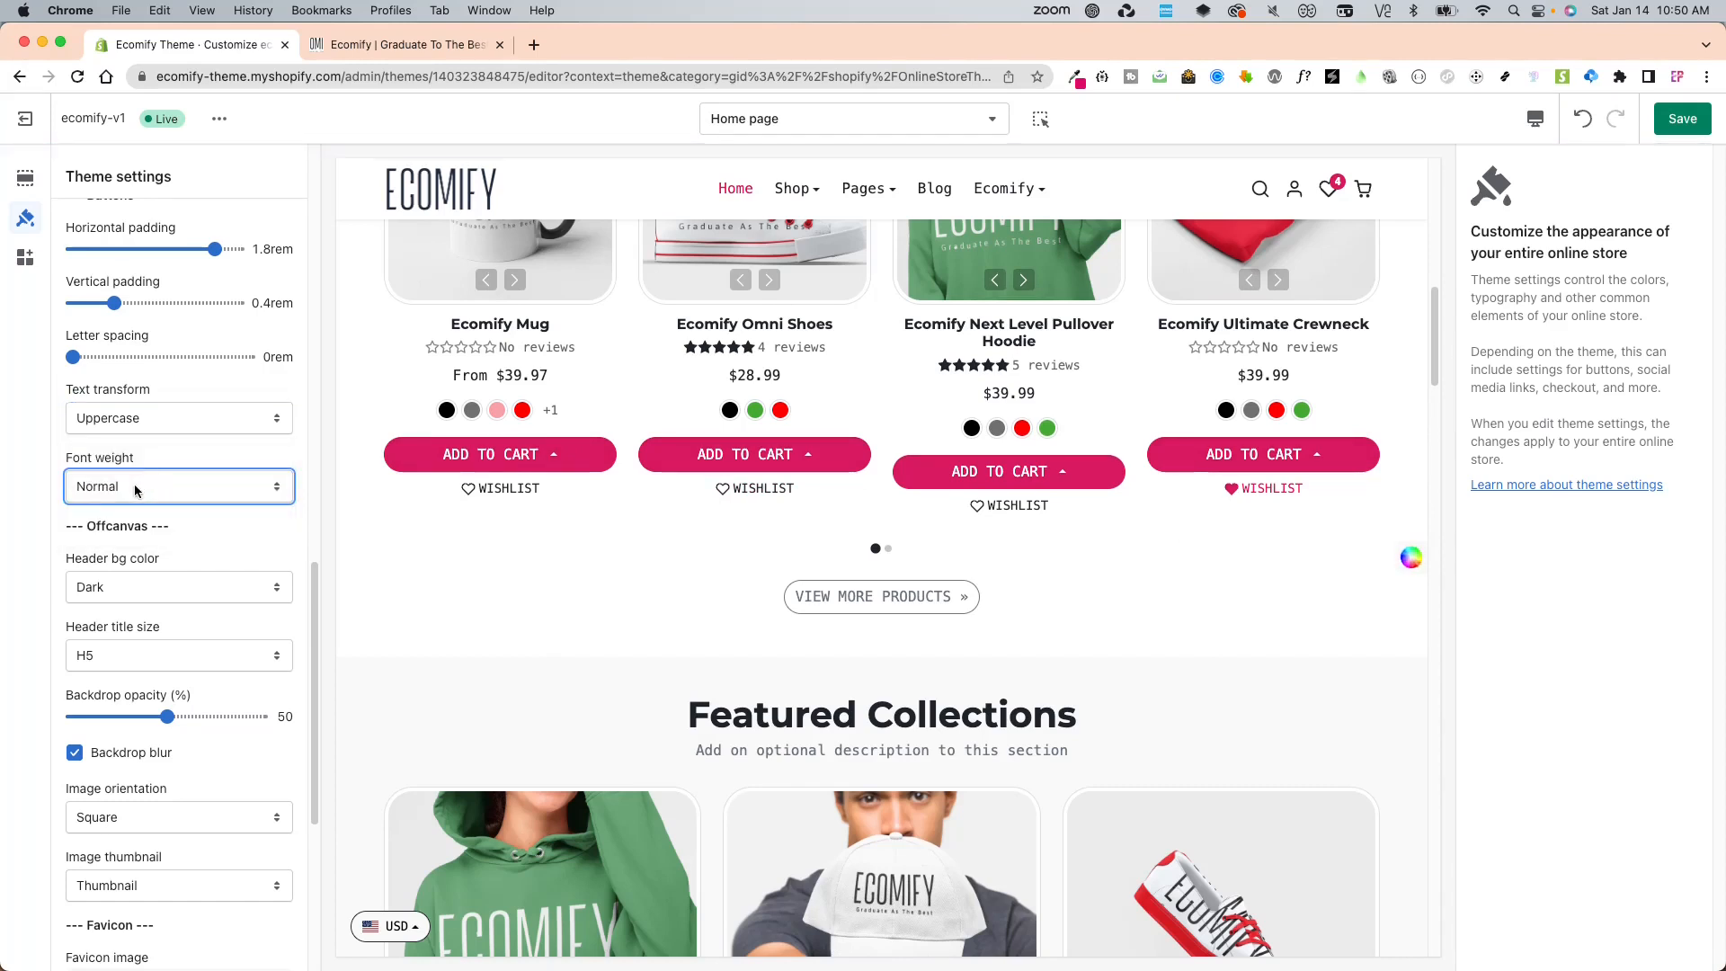
pyautogui.click(126, 486)
pyautogui.click(125, 508)
pyautogui.click(126, 487)
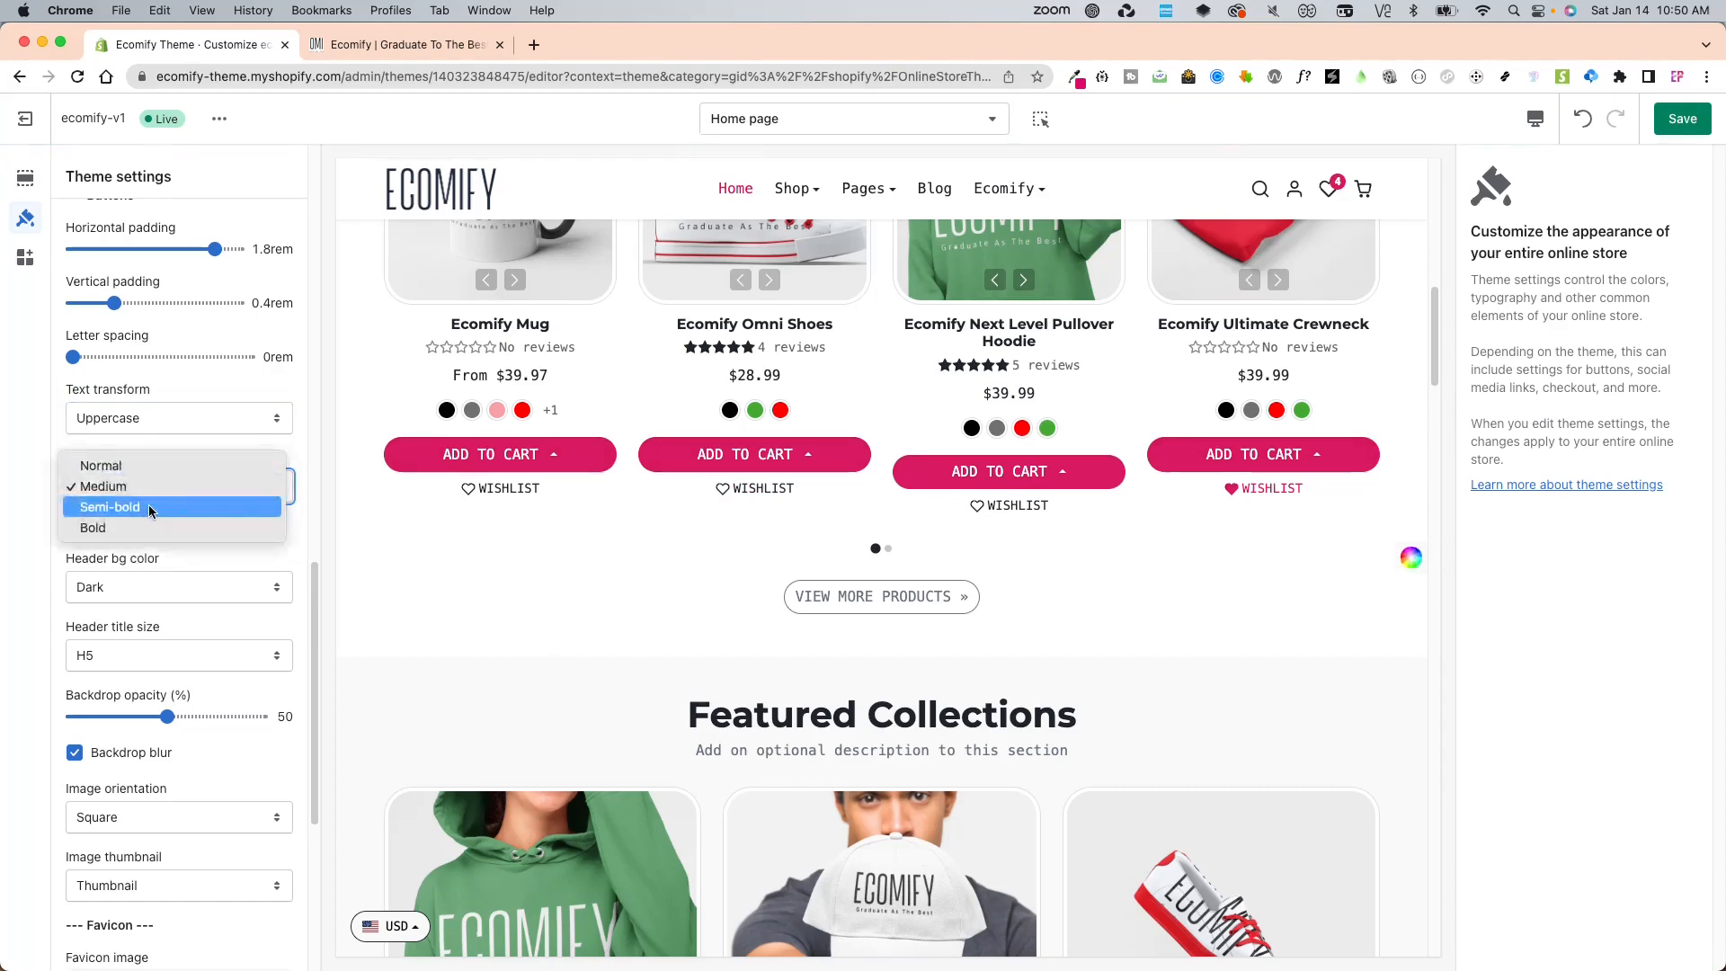
pyautogui.click(148, 508)
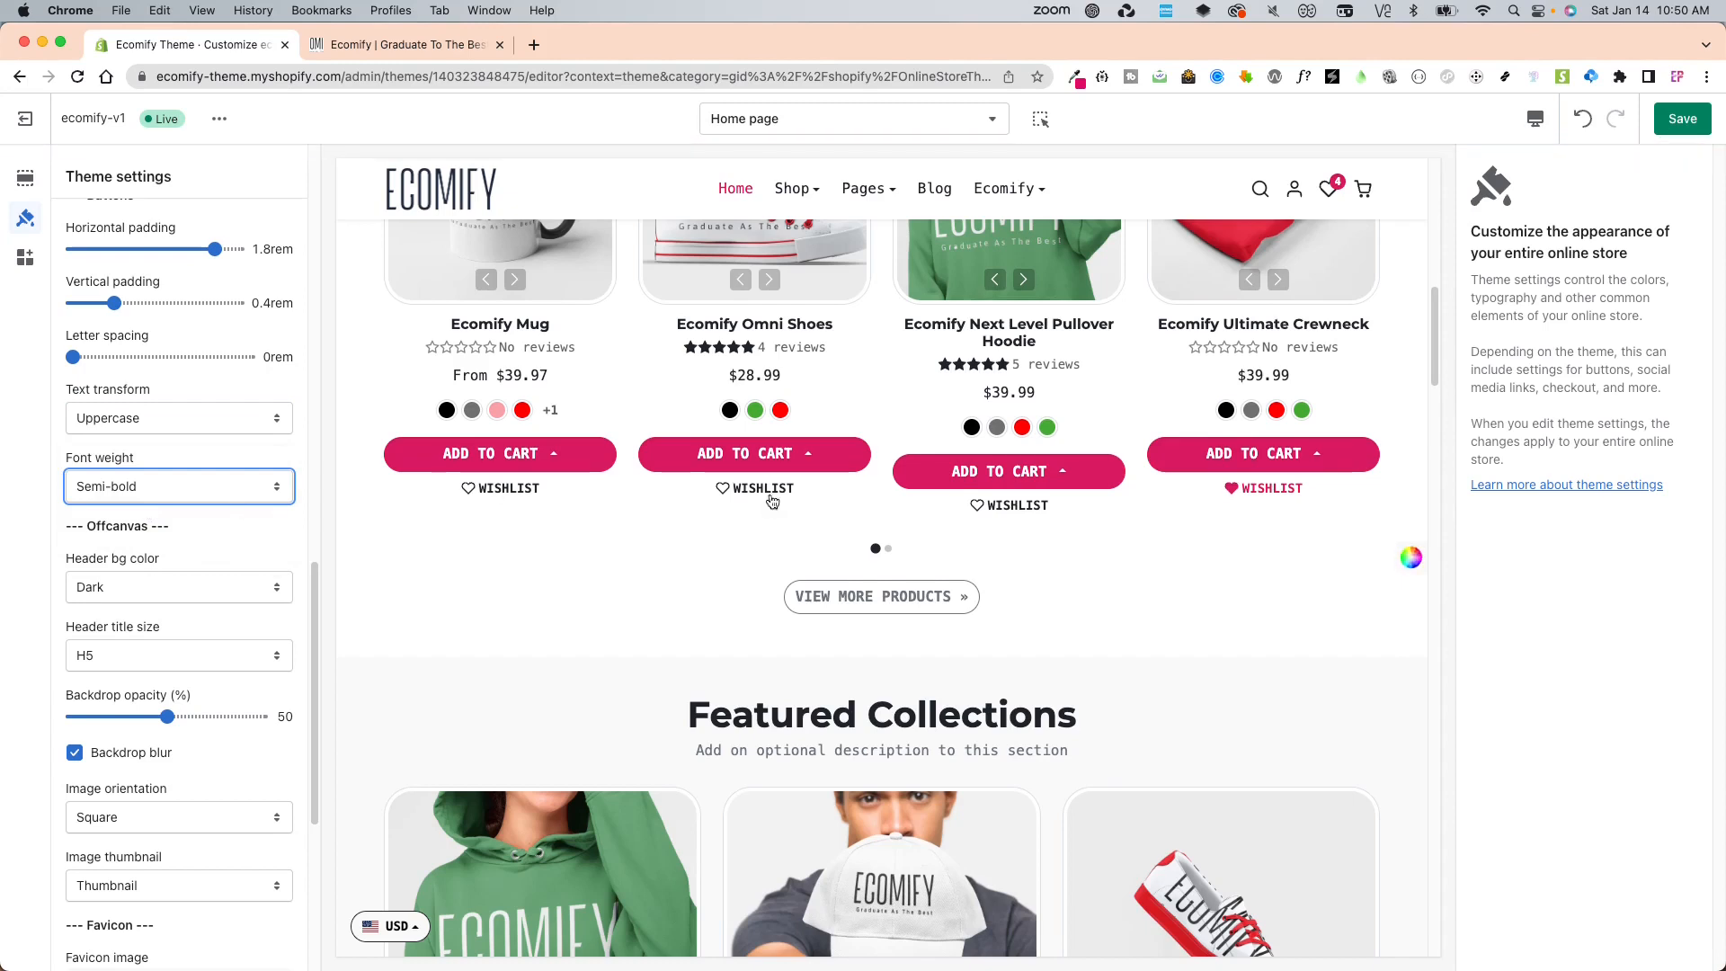
# Try the Bold and Semi-bold font weights on the buttons and return the font weight to Medium.
pyautogui.click(172, 494)
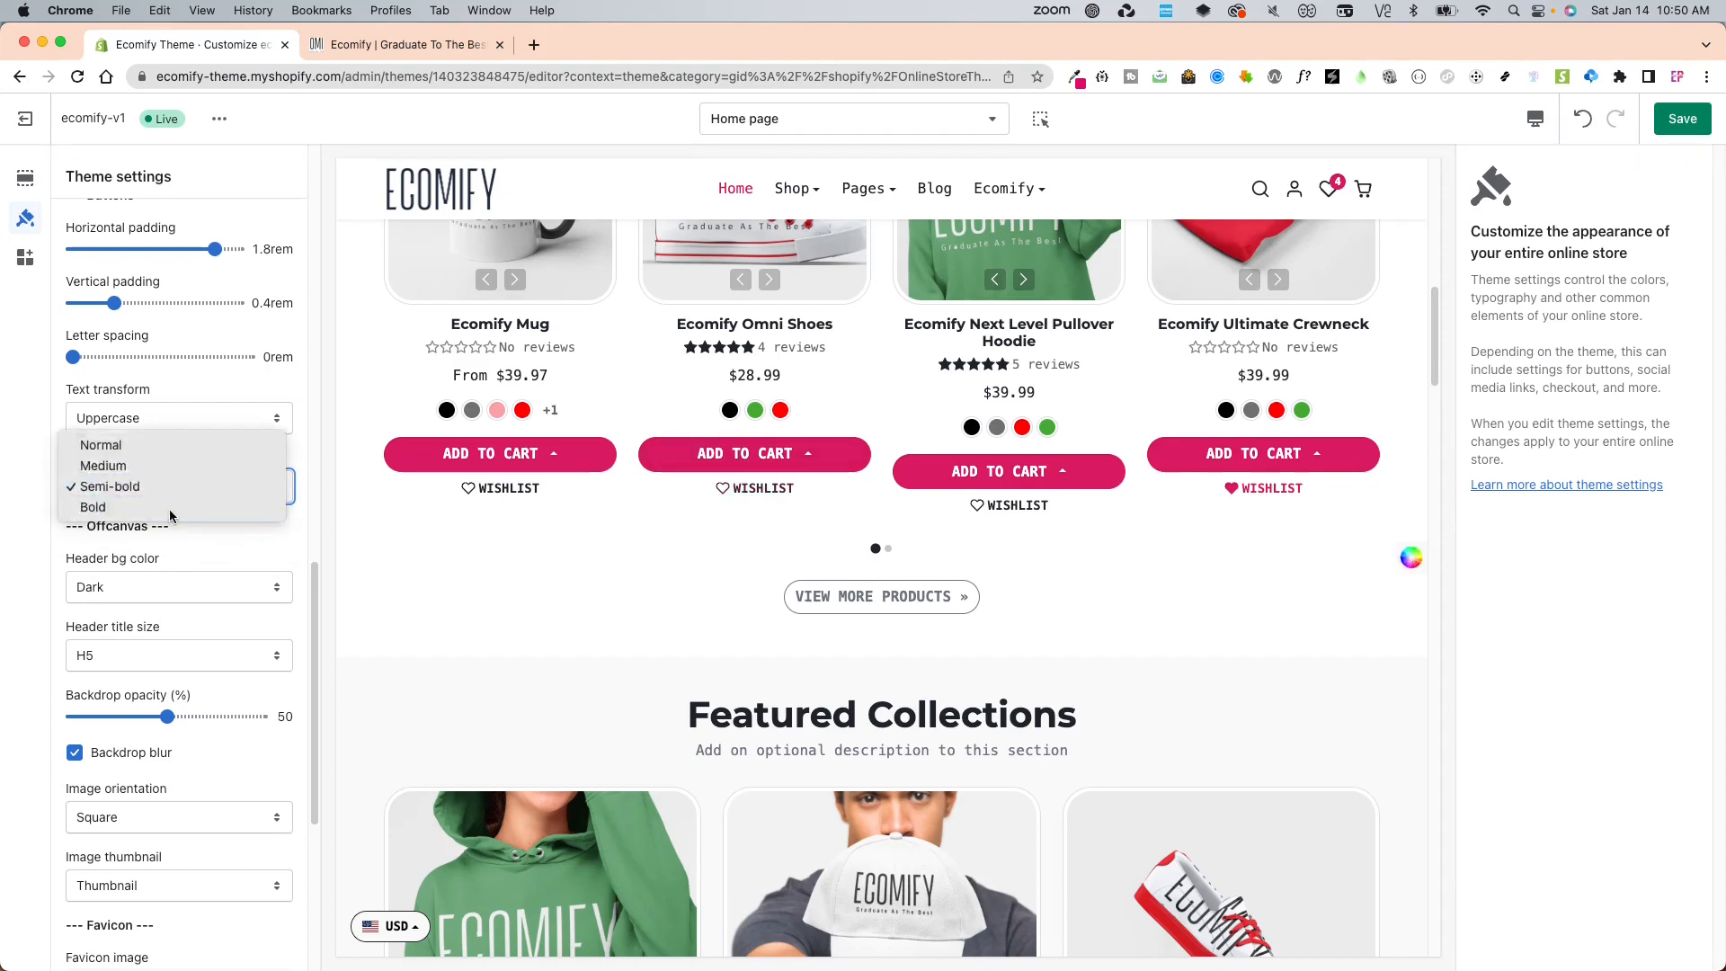
pyautogui.click(171, 509)
pyautogui.click(207, 487)
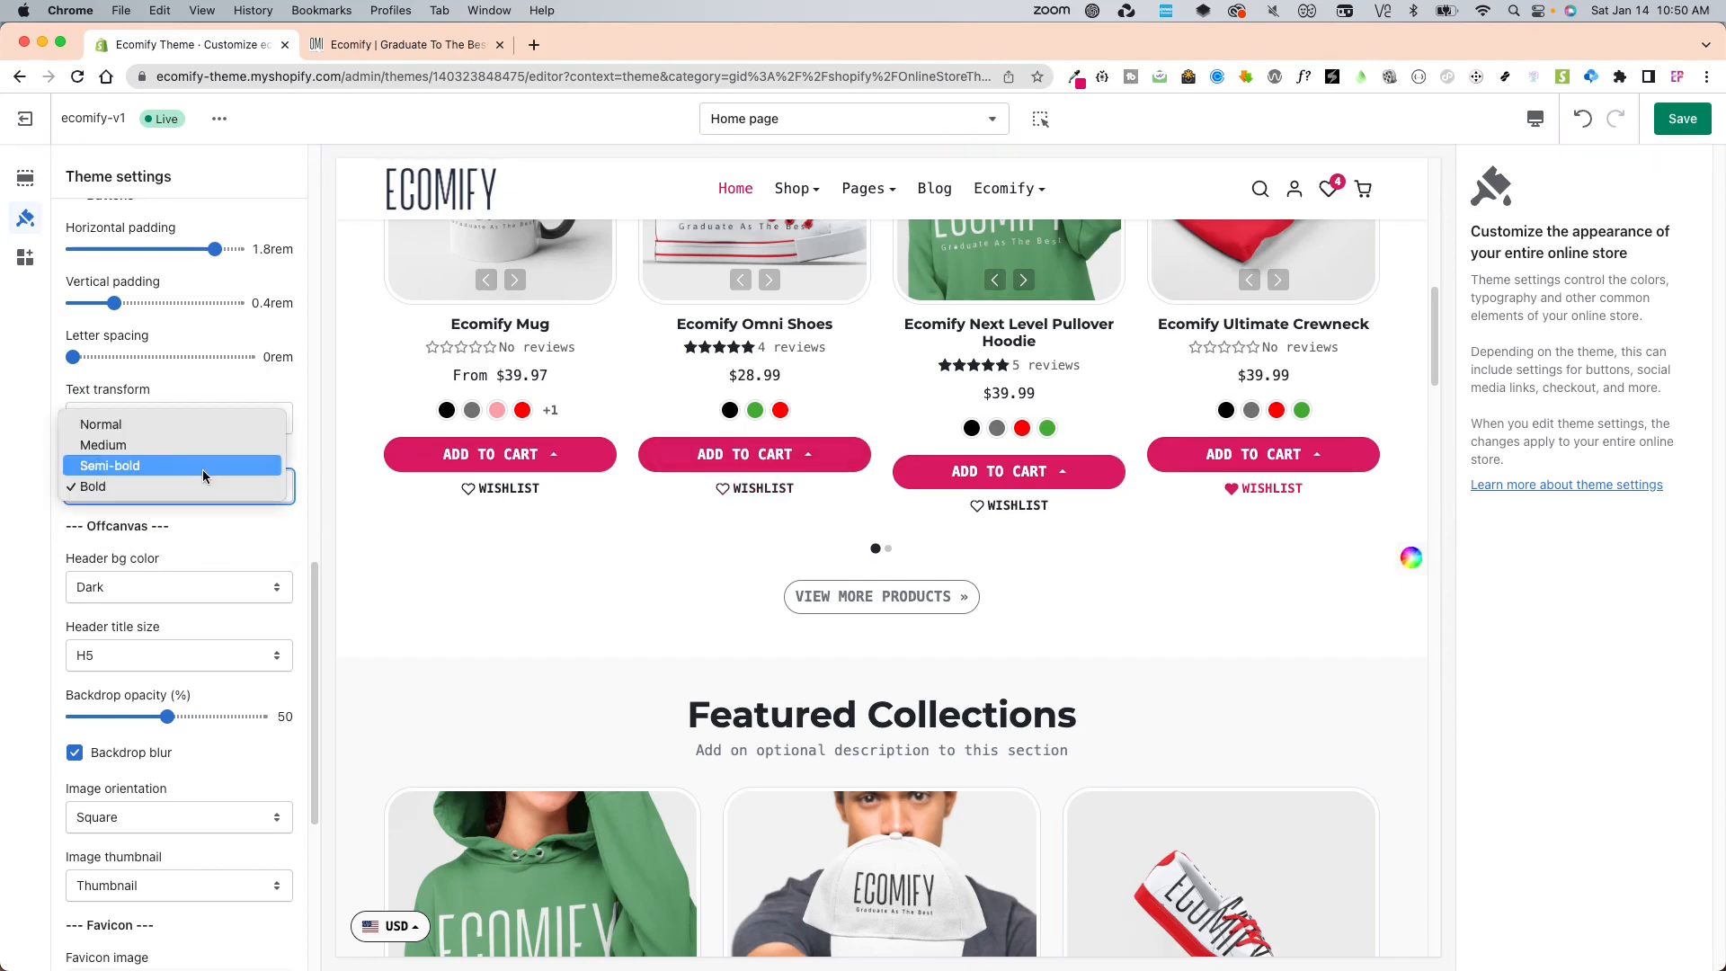
pyautogui.click(207, 466)
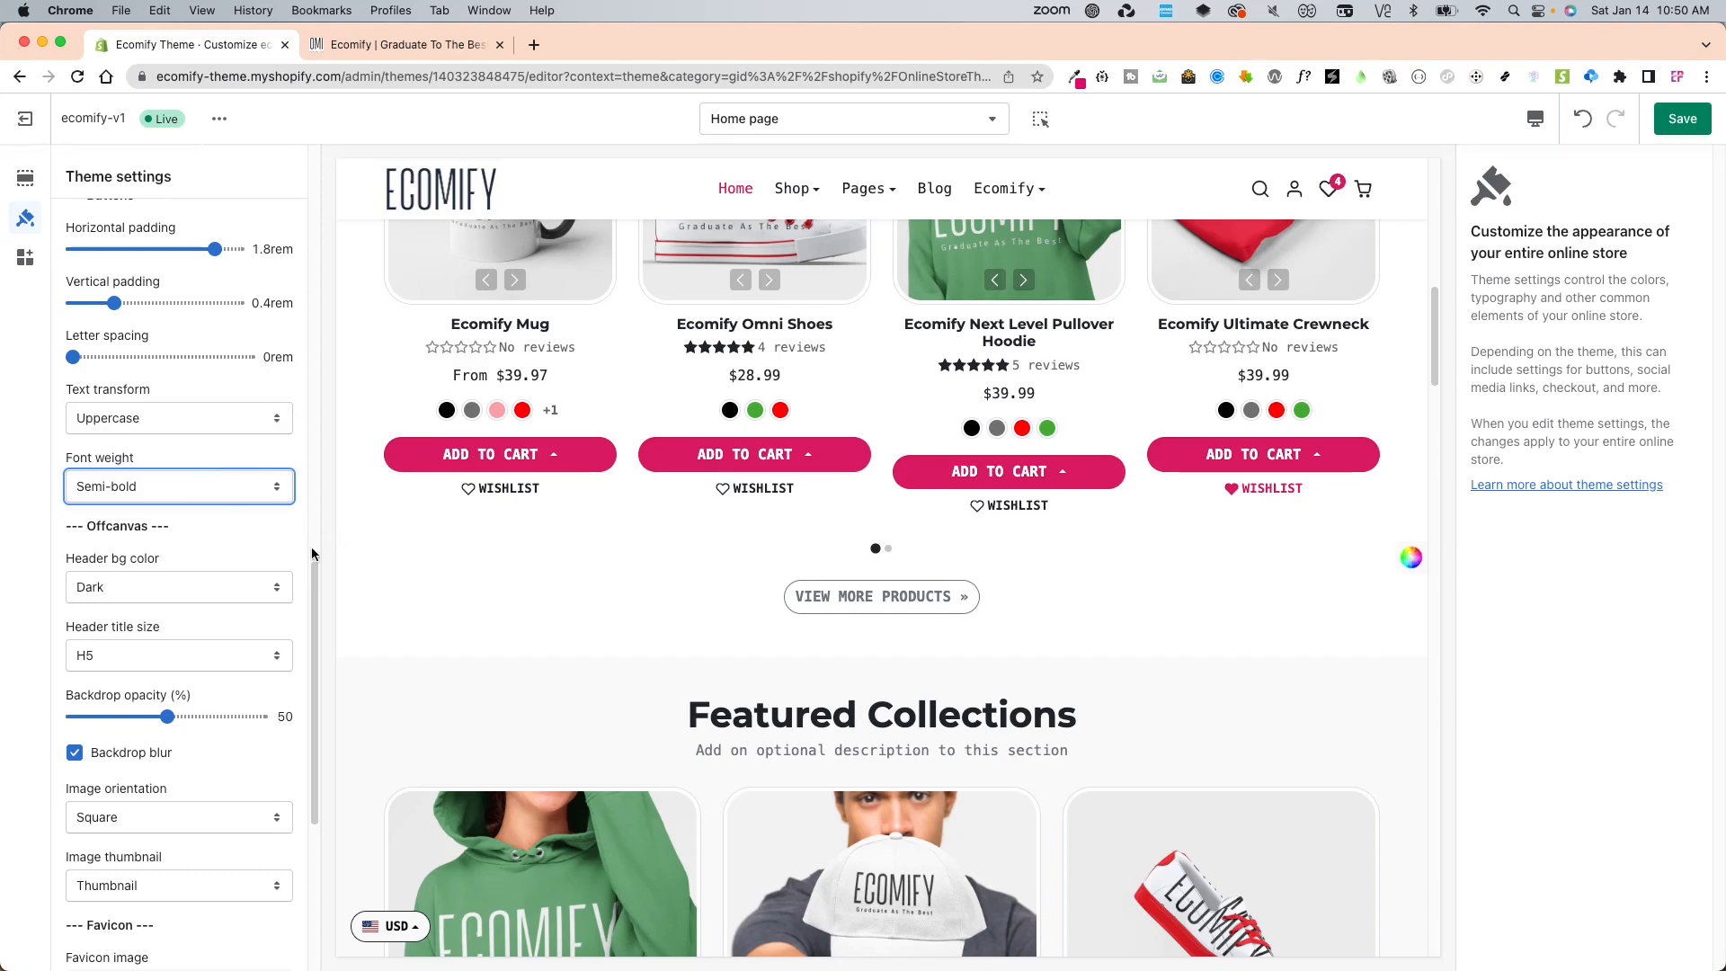
pyautogui.click(167, 493)
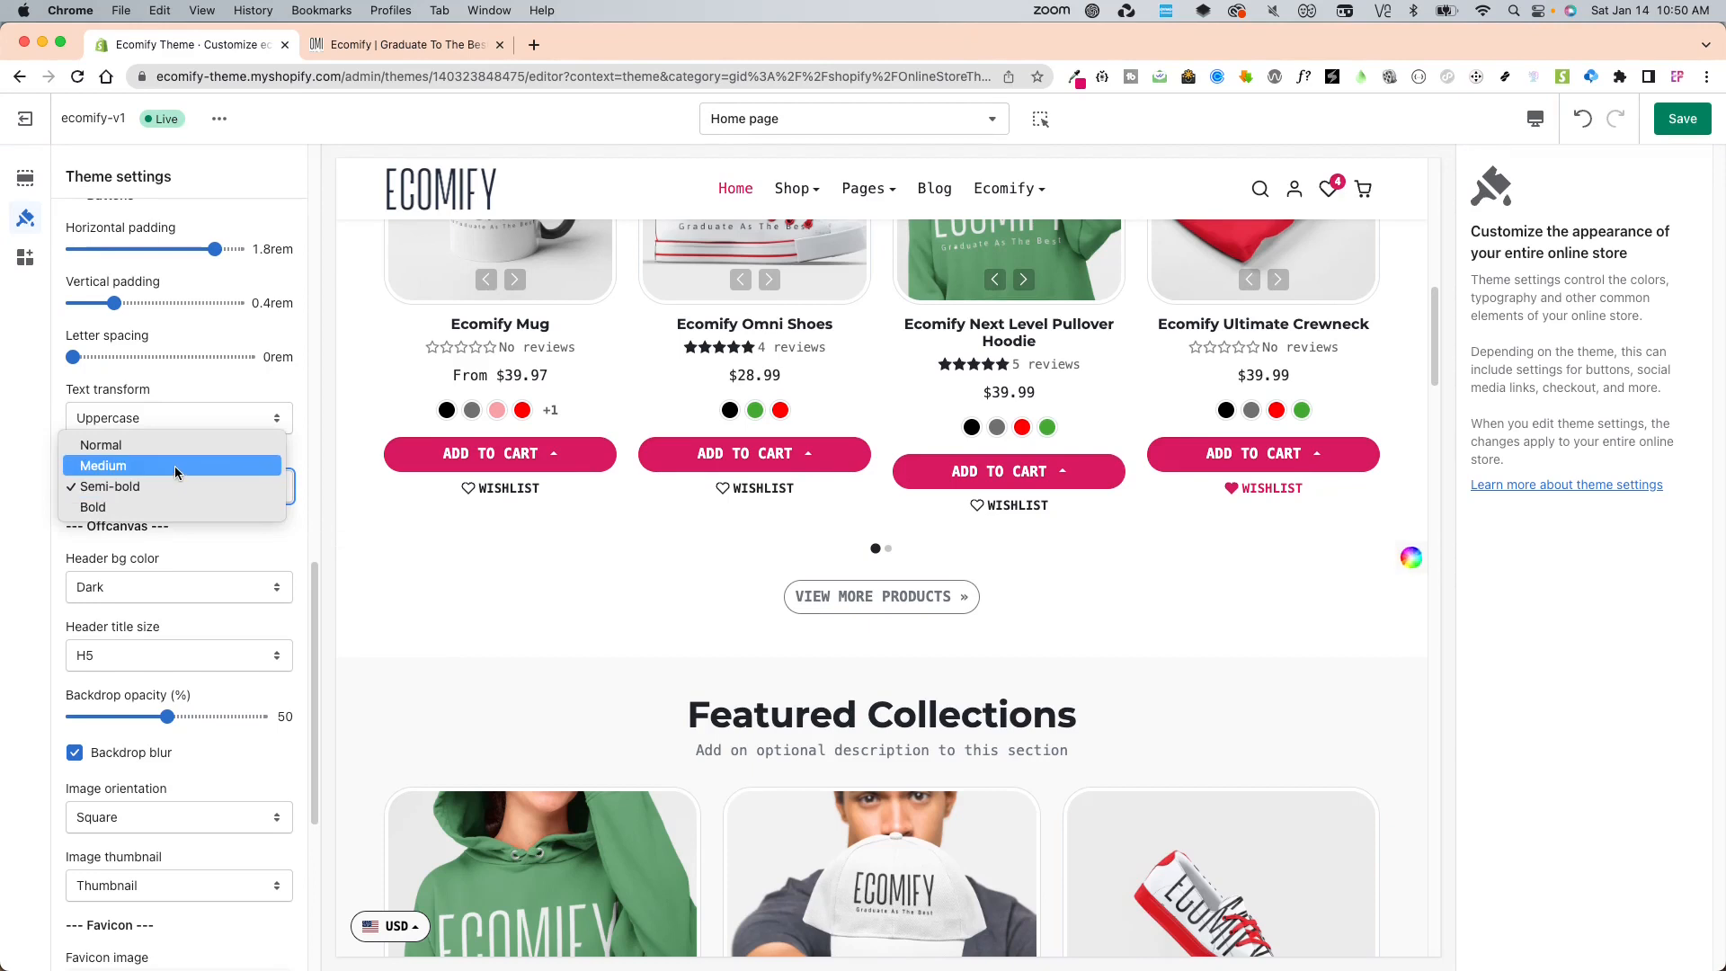
pyautogui.click(174, 468)
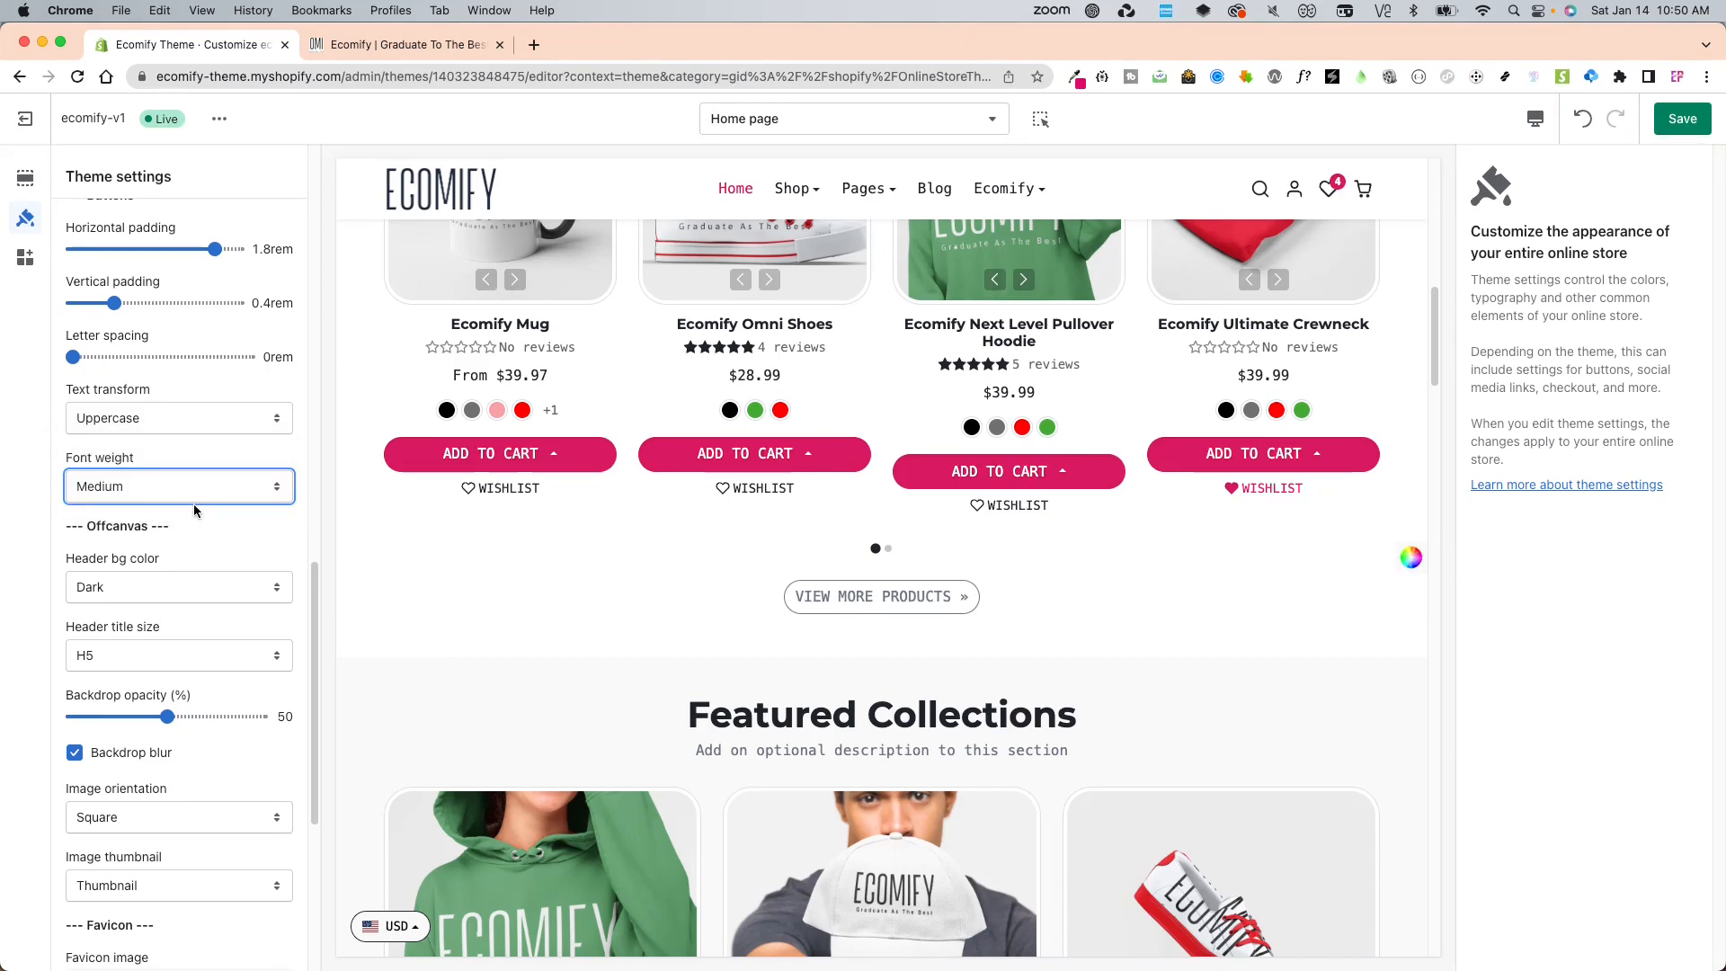
pyautogui.moveTo(321, 569); pyautogui.dragTo(326, 469)
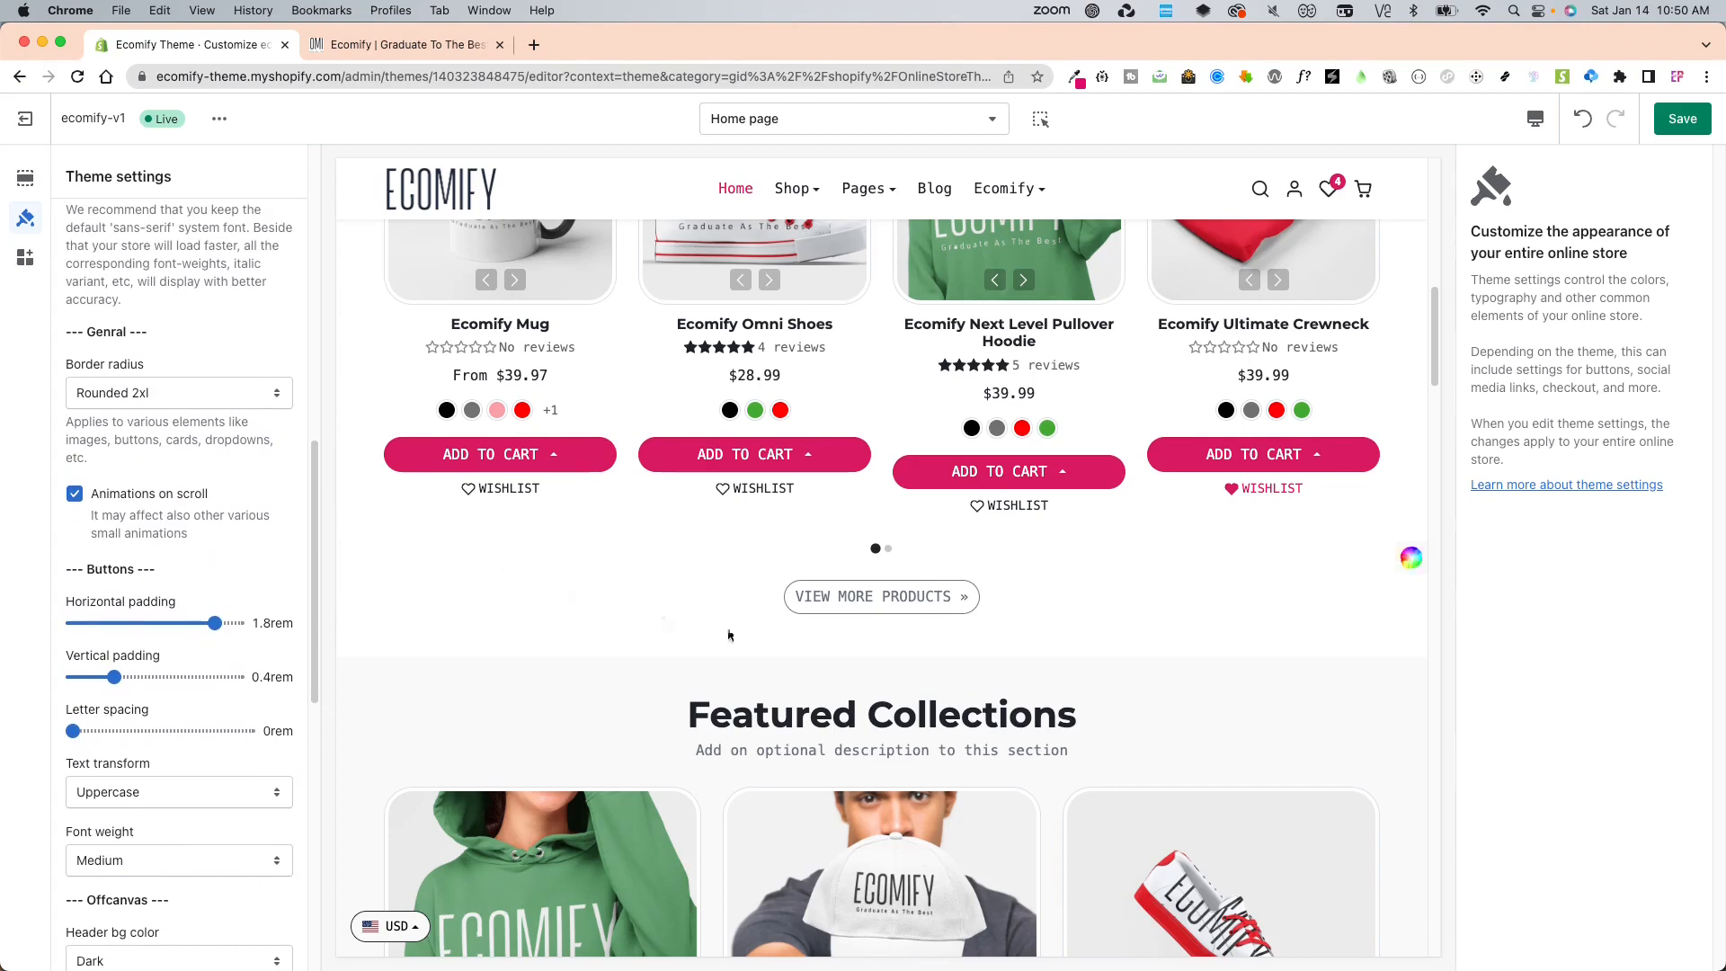